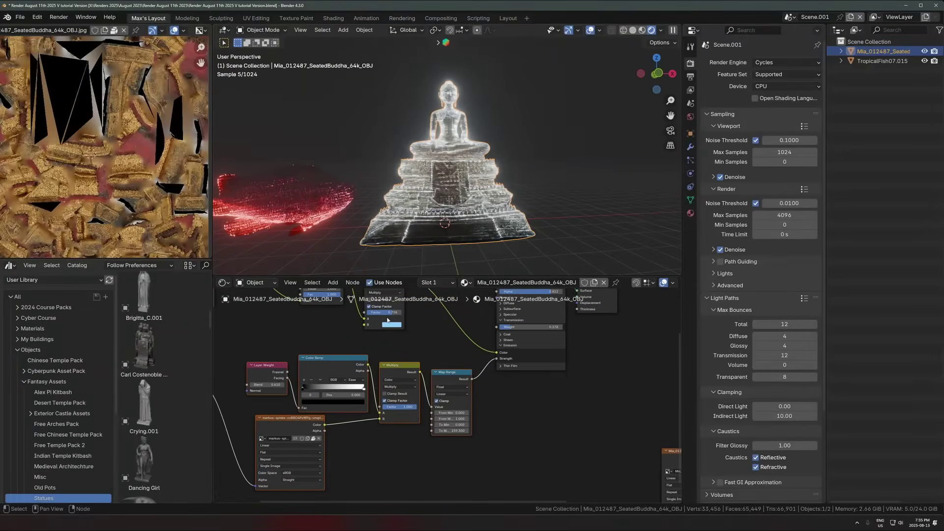
Adjust the Factor of the upper Multiply node in the Buddha statue's material.
{"action": "left_click_drag", "start_coordinate": [388, 313], "coordinate": [394, 313]}
{"action": "middle_click_drag", "start_coordinate": [395, 316], "coordinate": [408, 347]}
{"action": "left_click_drag", "start_coordinate": [406, 345], "coordinate": [415, 346]}
{"action": "mouse_move", "coordinate": [557, 221]}
{"action": "middle_mouse_down"}
{"action": "mouse_move", "coordinate": [506, 229]}
{"action": "mouse_move", "coordinate": [556, 234]}
{"action": "middle_mouse_up"}
{"action": "left_click", "coordinate": [546, 221]}
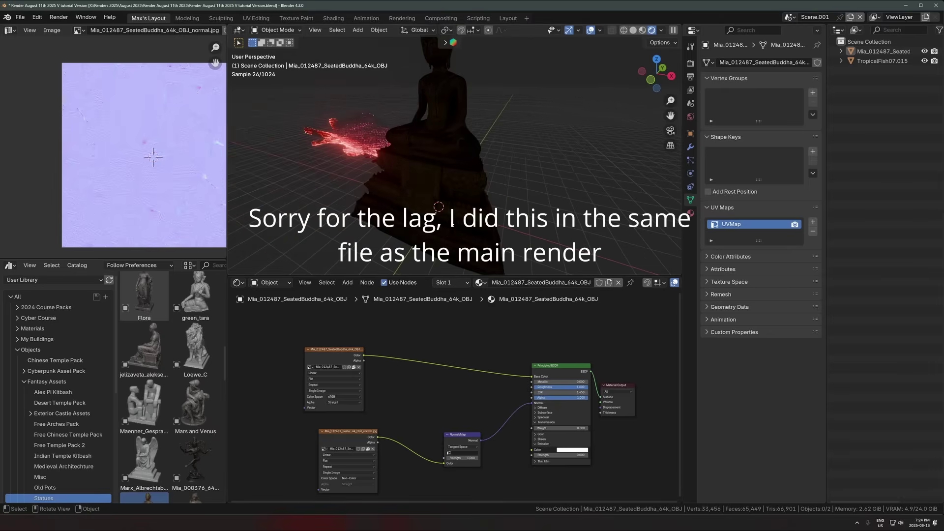
Select the seated Buddha statue and inspect it up close and from a distance.
{"action": "scroll", "coordinate": [436, 260], "scroll_direction": "up", "scroll_amount": 3}
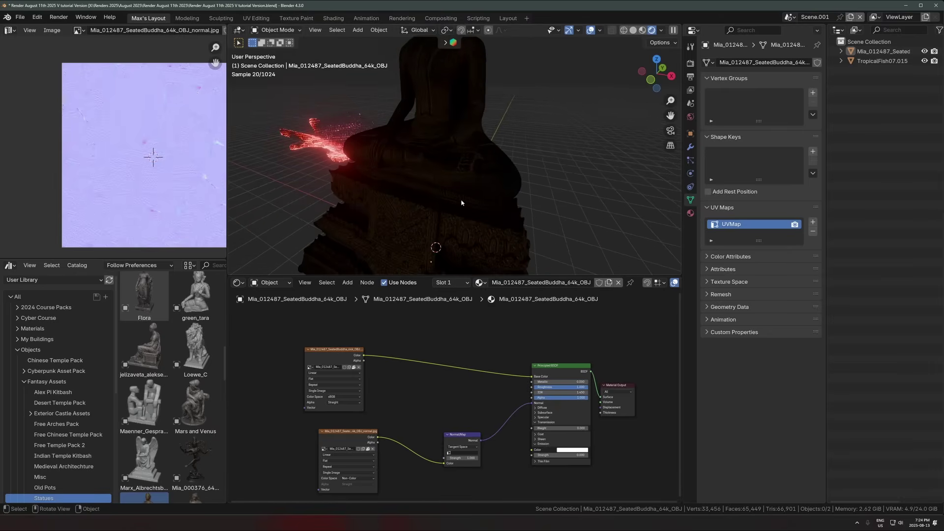
{"action": "scroll", "coordinate": [461, 202], "scroll_direction": "down", "scroll_amount": 3}
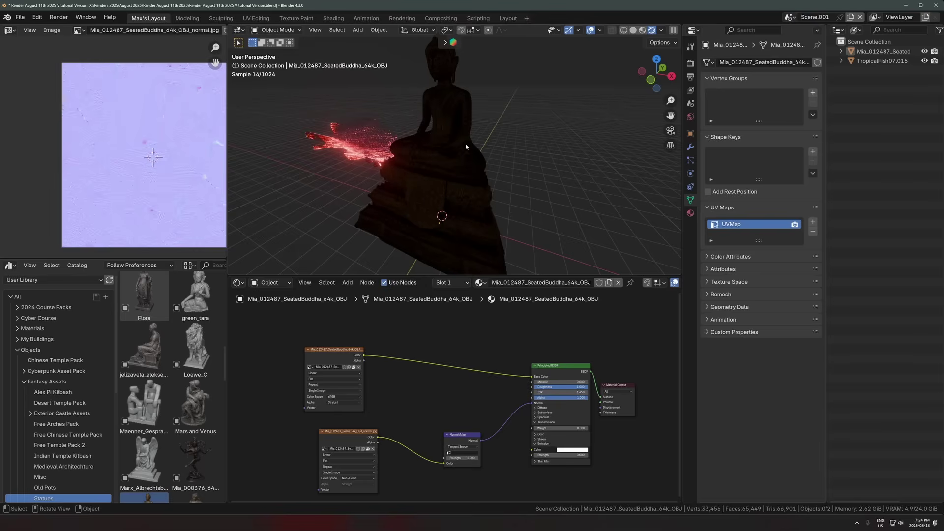
{"action": "left_click", "coordinate": [430, 104]}
{"action": "scroll", "coordinate": [447, 132], "scroll_direction": "up", "scroll_amount": 3}
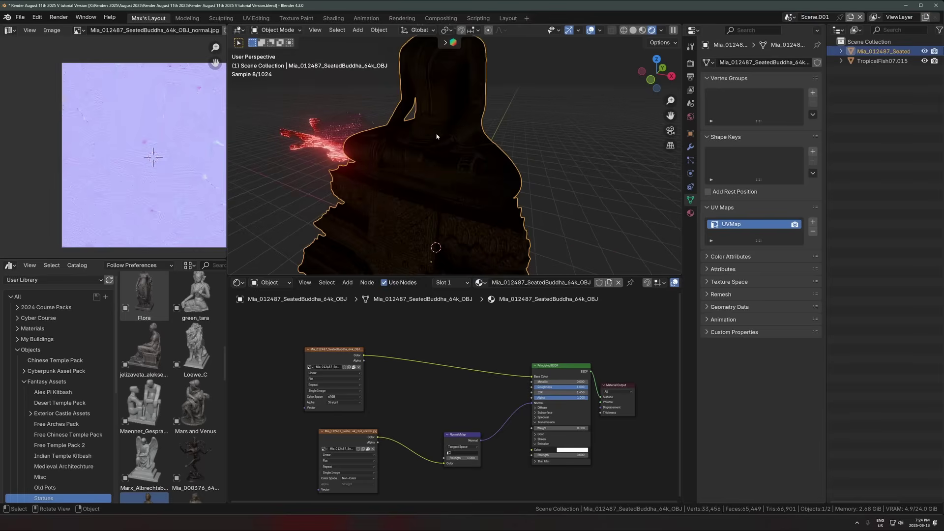
{"action": "middle_click_drag", "start_coordinate": [450, 154], "coordinate": [472, 143]}
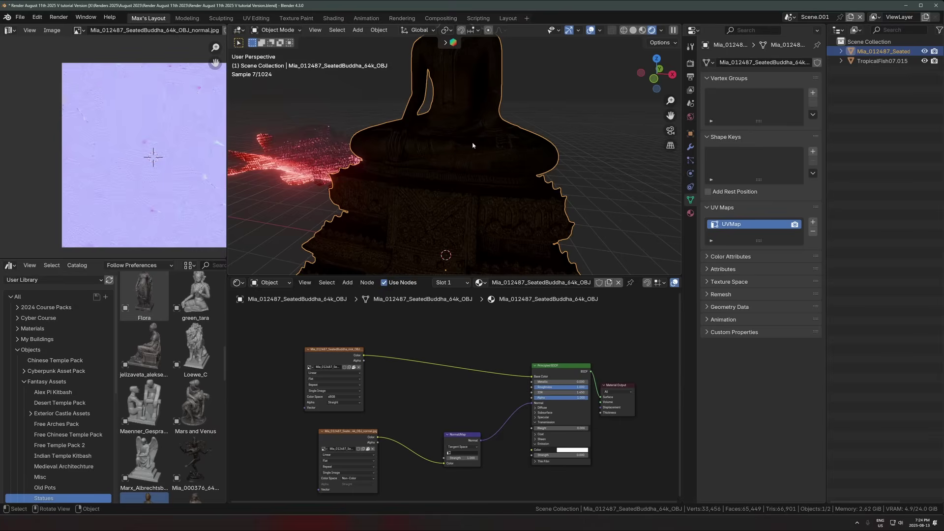
{"action": "scroll", "coordinate": [480, 150], "scroll_direction": "down", "scroll_amount": 3}
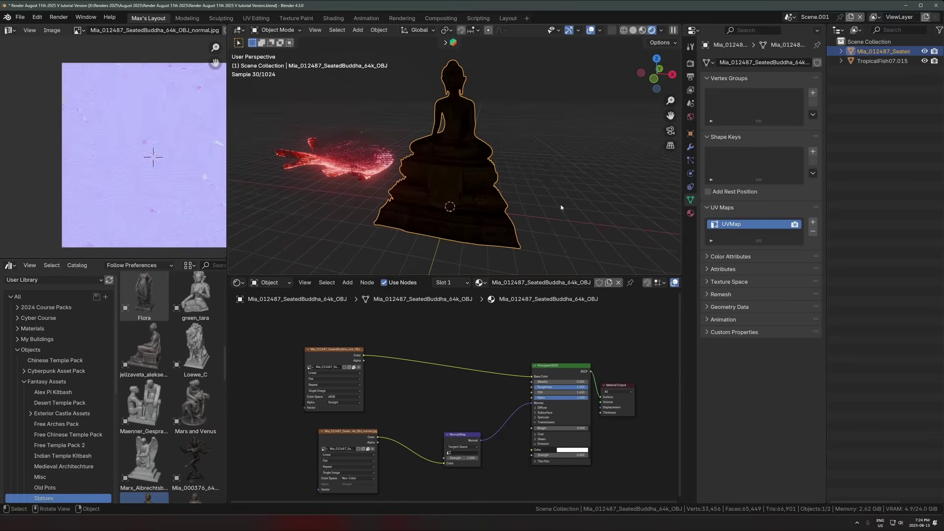
{"action": "scroll", "coordinate": [476, 156], "scroll_direction": "up", "scroll_amount": 2}
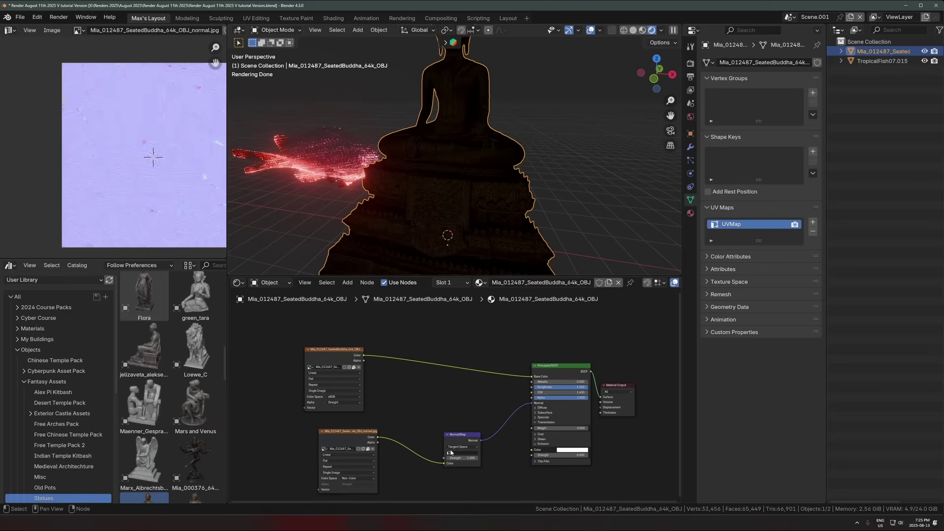
Review the statue's material slot and shader nodes, and display its color texture in a widened image view.
{"action": "middle_click_drag", "start_coordinate": [472, 387], "coordinate": [383, 345]}
{"action": "scroll", "coordinate": [433, 393], "scroll_direction": "up", "scroll_amount": 3}
{"action": "scroll", "coordinate": [434, 394], "scroll_direction": "up", "scroll_amount": 1}
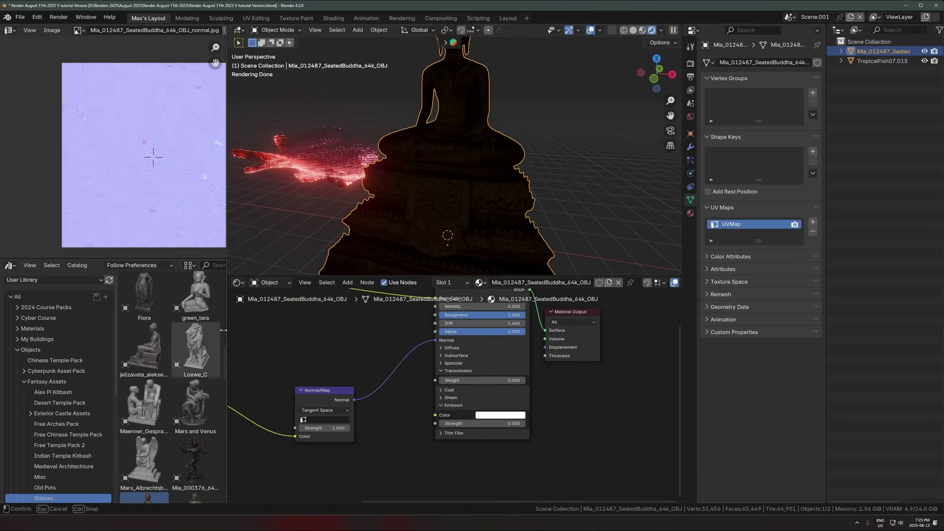
{"action": "left_click_drag", "start_coordinate": [226, 341], "coordinate": [102, 341]}
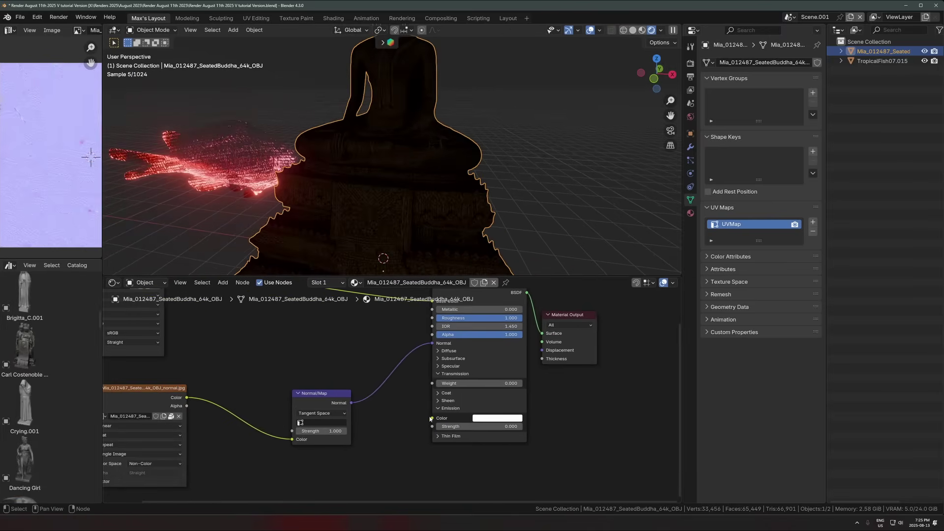
{"action": "key", "text": "Home"}
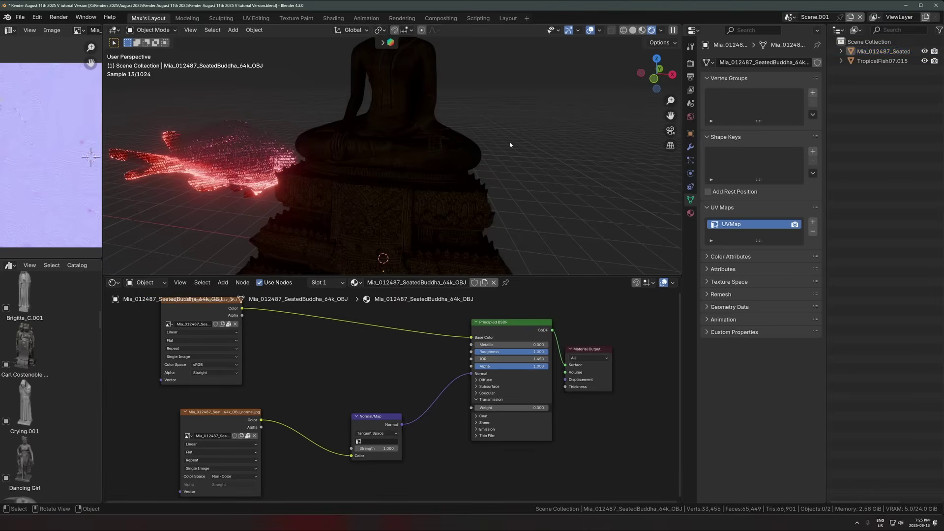
{"action": "left_click", "coordinate": [449, 154]}
{"action": "left_click", "coordinate": [325, 283]}
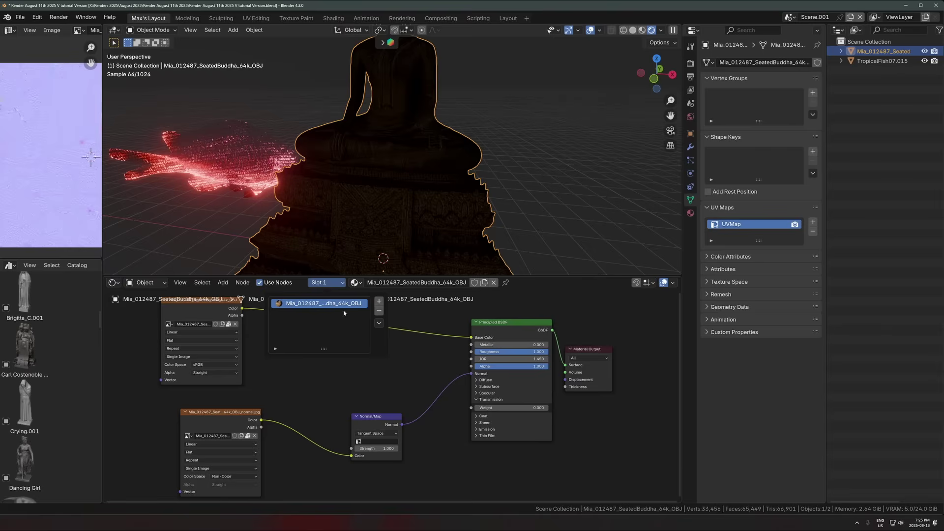
{"action": "scroll", "coordinate": [342, 357], "scroll_direction": "down", "scroll_amount": 2}
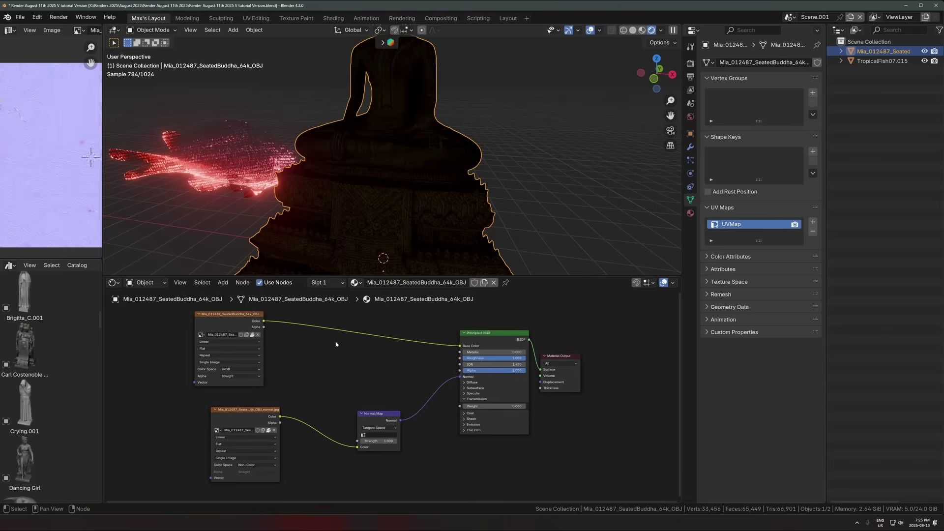
{"action": "middle_click_drag", "start_coordinate": [401, 343], "coordinate": [454, 358]}
{"action": "left_click", "coordinate": [279, 333]}
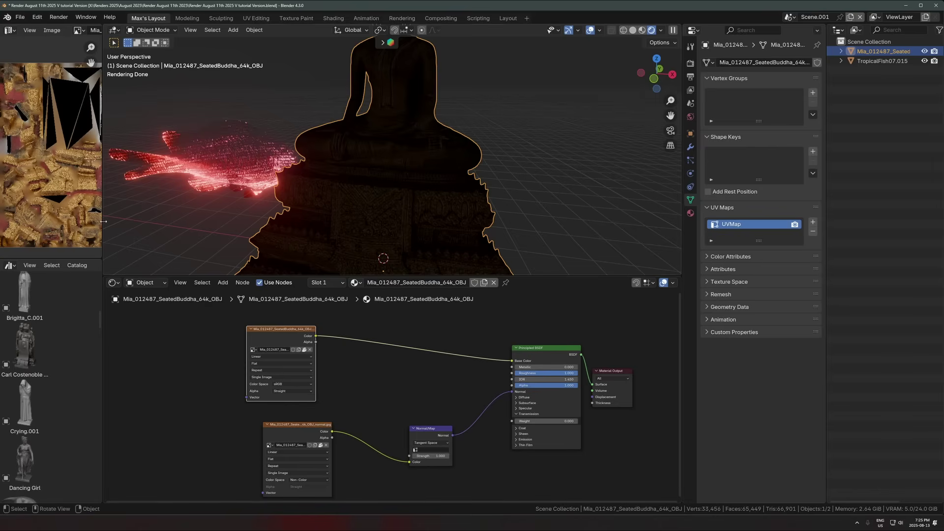
{"action": "left_click_drag", "start_coordinate": [102, 384], "coordinate": [158, 384]}
Remove the normal image texture and Normal Map nodes from the statue's material, keeping the color texture on Base Color.
{"action": "left_click", "coordinate": [341, 433]}
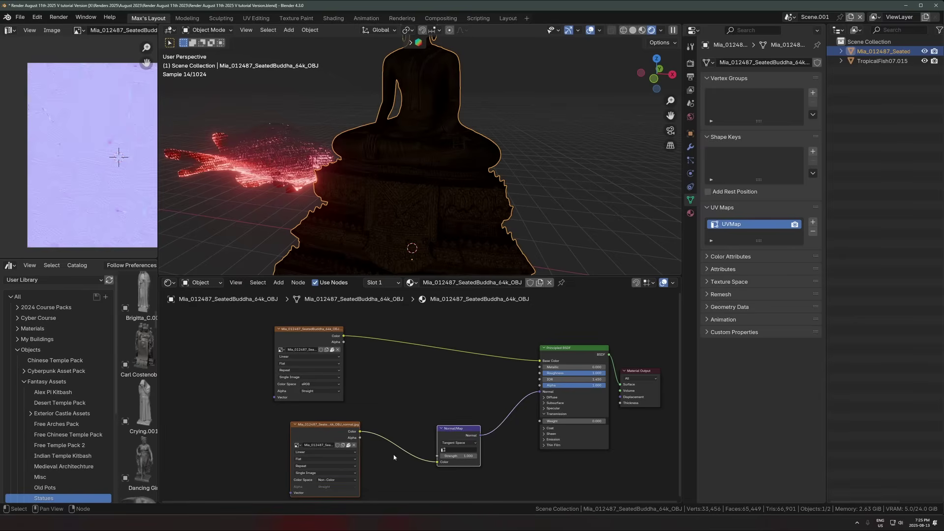
{"action": "key", "text": "g"}
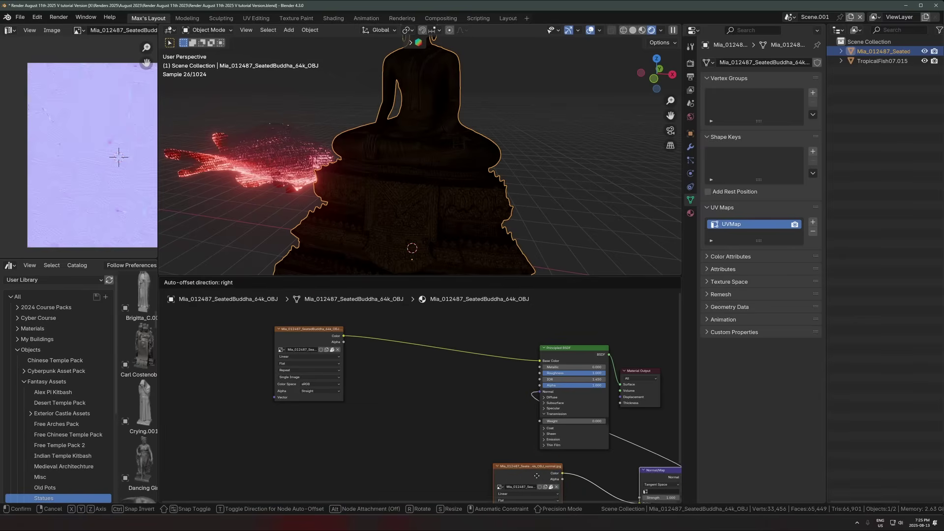
{"action": "left_click", "coordinate": [556, 463]}
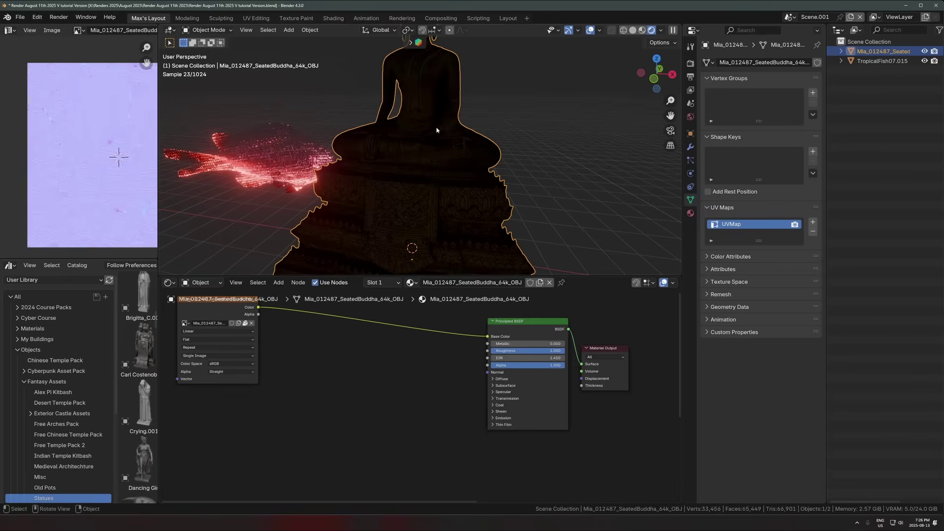
{"action": "scroll", "coordinate": [439, 156], "scroll_direction": "down", "scroll_amount": 2}
{"action": "middle_click_drag", "start_coordinate": [440, 158], "coordinate": [453, 156]}
{"action": "scroll", "coordinate": [446, 170], "scroll_direction": "down", "scroll_amount": 1}
Expand the Emission settings of the Principled BSDF and raise the emission strength to 0.9.
{"action": "left_click", "coordinate": [542, 338]}
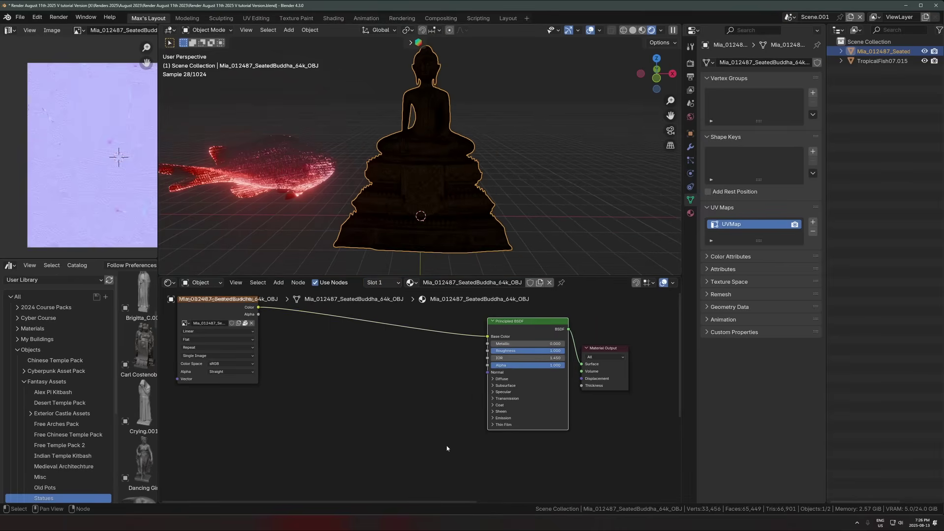
{"action": "left_click", "coordinate": [407, 411]}
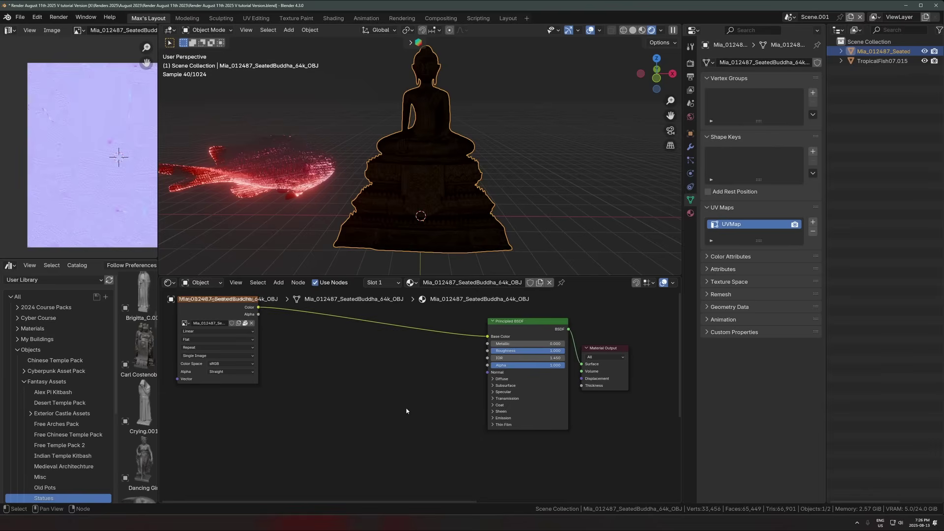
{"action": "left_click", "coordinate": [493, 418]}
{"action": "scroll", "coordinate": [473, 408], "scroll_direction": "up", "scroll_amount": 2}
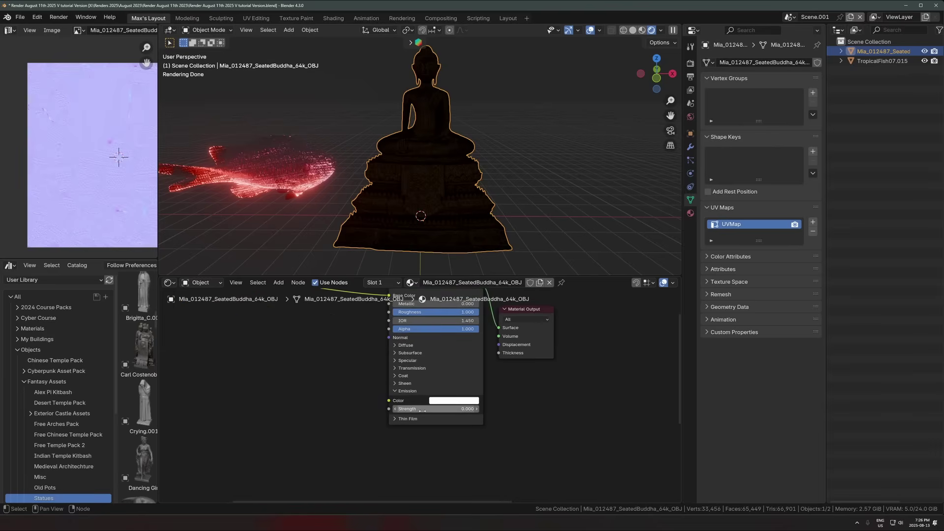
{"action": "left_click_drag", "start_coordinate": [423, 411], "coordinate": [467, 411]}
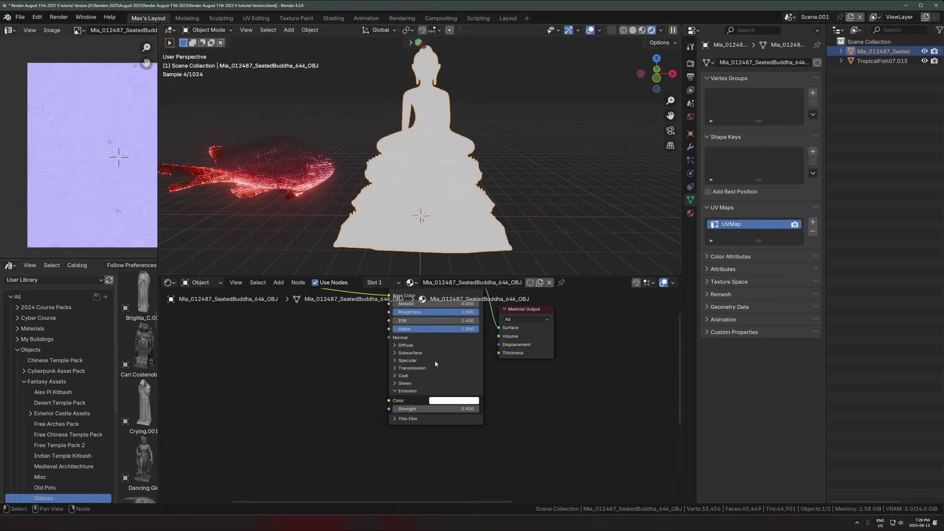
Add a plane beneath the statue and scale it up about 11.5 times as a test floor.
{"action": "key", "text": "shift+a"}
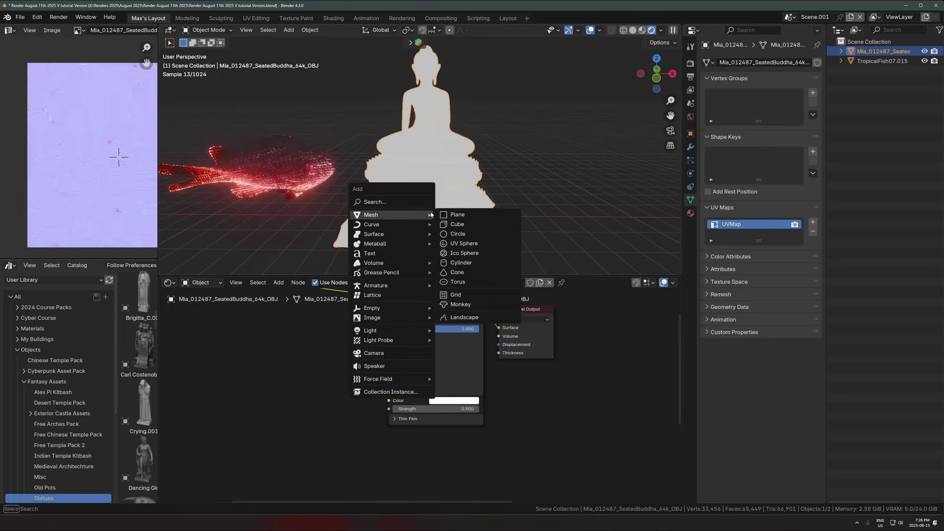
{"action": "left_click", "coordinate": [457, 215]}
{"action": "key", "text": "s"}
{"action": "left_click", "coordinate": [609, 209]}
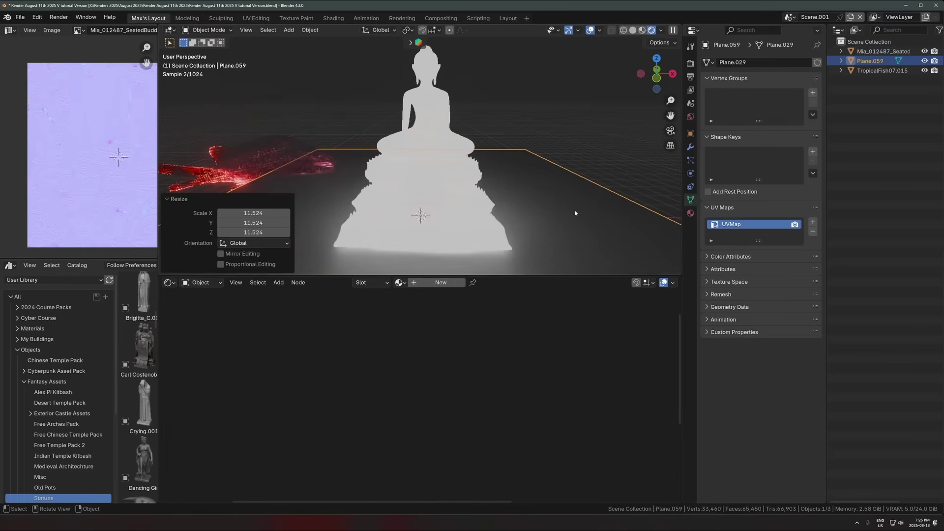
Delete the test floor plane and select the Buddha statue again.
{"action": "key", "text": "x"}
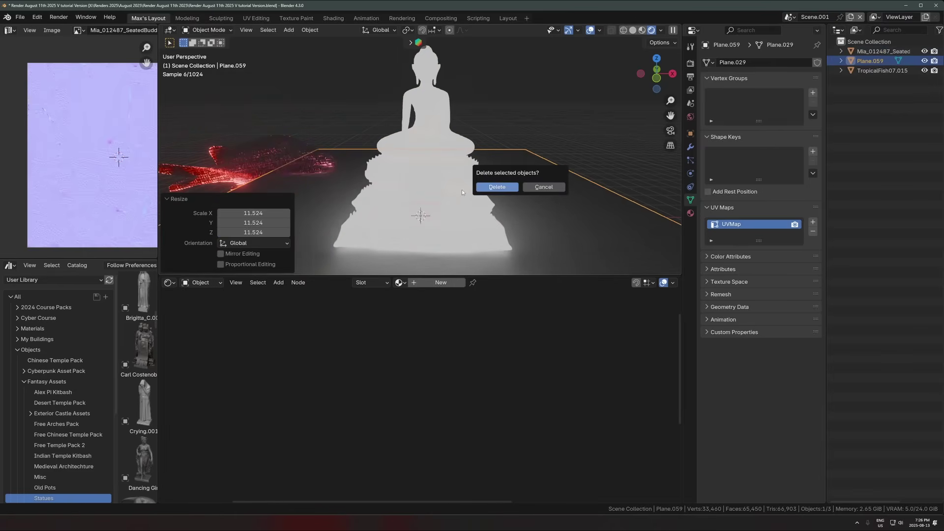
{"action": "left_click", "coordinate": [495, 187]}
{"action": "left_click", "coordinate": [432, 177]}
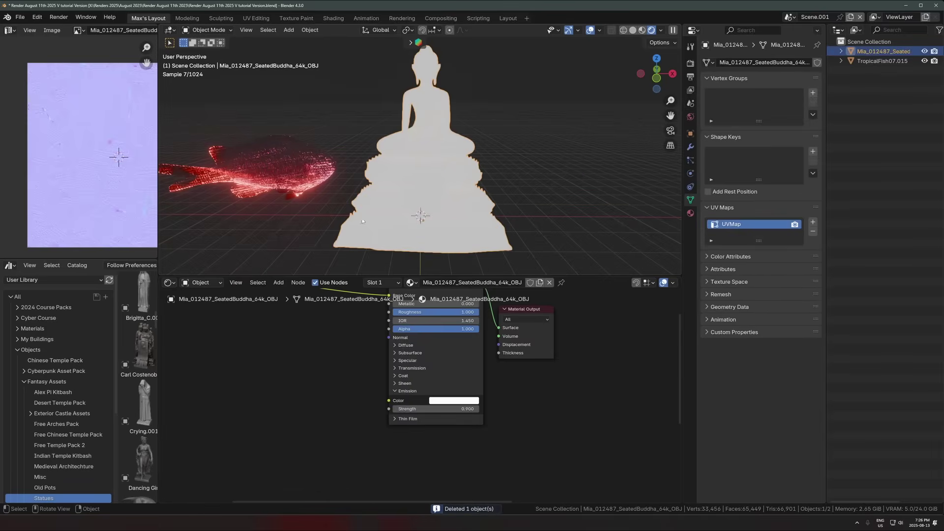
Set the statue's emission strength to 3.5 and view the glow from farther away.
{"action": "middle_click_drag", "start_coordinate": [359, 215], "coordinate": [497, 233]}
{"action": "left_click", "coordinate": [435, 408]}
{"action": "type", "text": "3.5"}
{"action": "key", "text": "Return"}
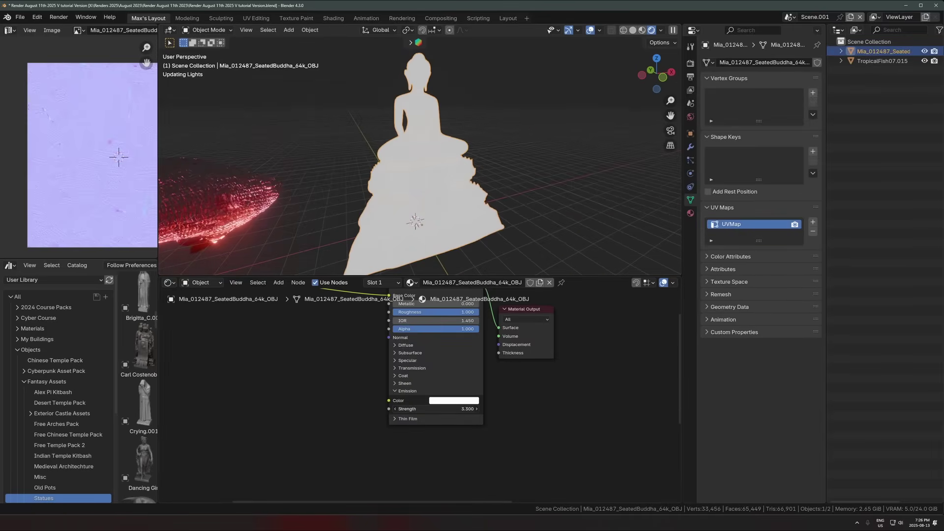
{"action": "scroll", "coordinate": [543, 181], "scroll_direction": "down", "scroll_amount": 4}
{"action": "left_click", "coordinate": [543, 181]}
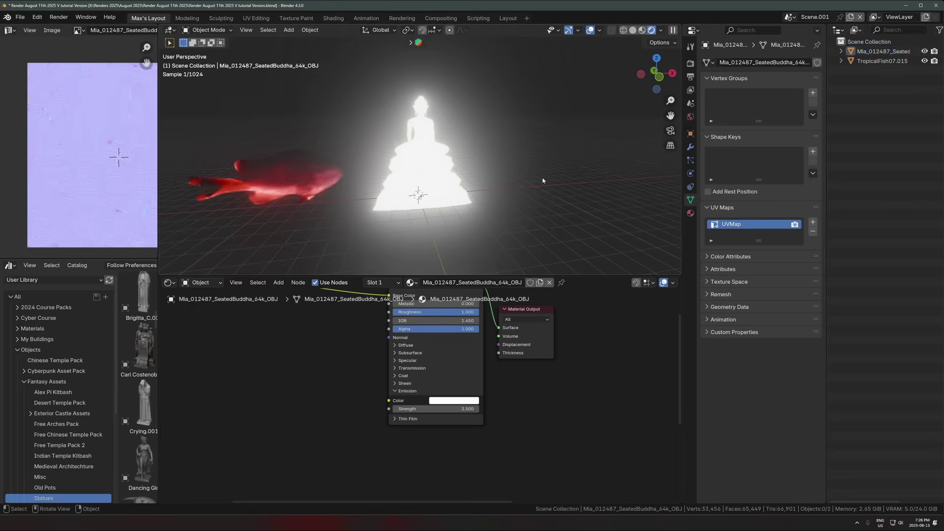
Set the emission strength of the statue's Principled BSDF to 1.
{"action": "left_click", "coordinate": [421, 169]}
{"action": "left_click", "coordinate": [437, 408]}
{"action": "type", "text": "0"}
{"action": "key", "text": "Return"}
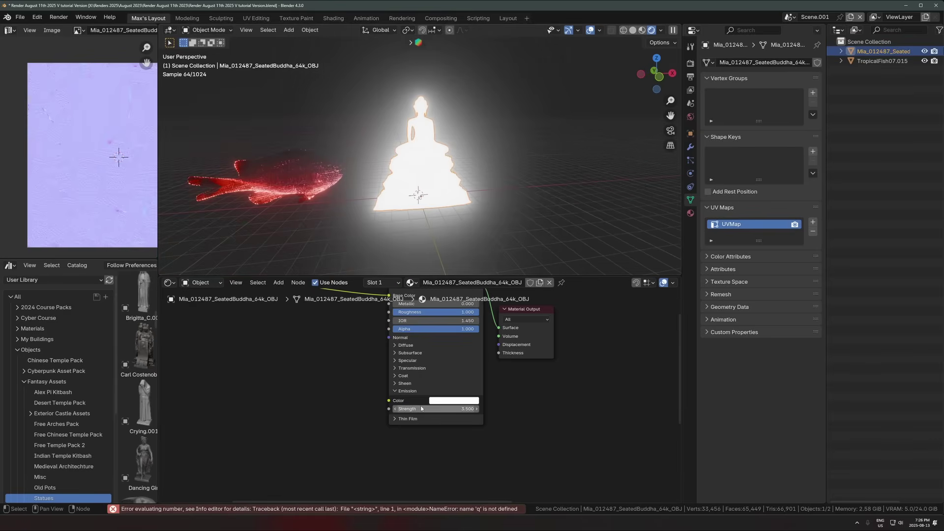
{"action": "left_click", "coordinate": [422, 408]}
{"action": "type", "text": "1"}
{"action": "key", "text": "Return"}
Add a Layer Weight node and connect its Fresnel output to the Principled BSDF's emission Strength.
{"action": "middle_click_drag", "start_coordinate": [333, 396], "coordinate": [370, 409]}
{"action": "key", "text": "shift+a"}
{"action": "type", "text": "layer"}
{"action": "left_click", "coordinate": [383, 389]}
{"action": "left_click", "coordinate": [358, 364]}
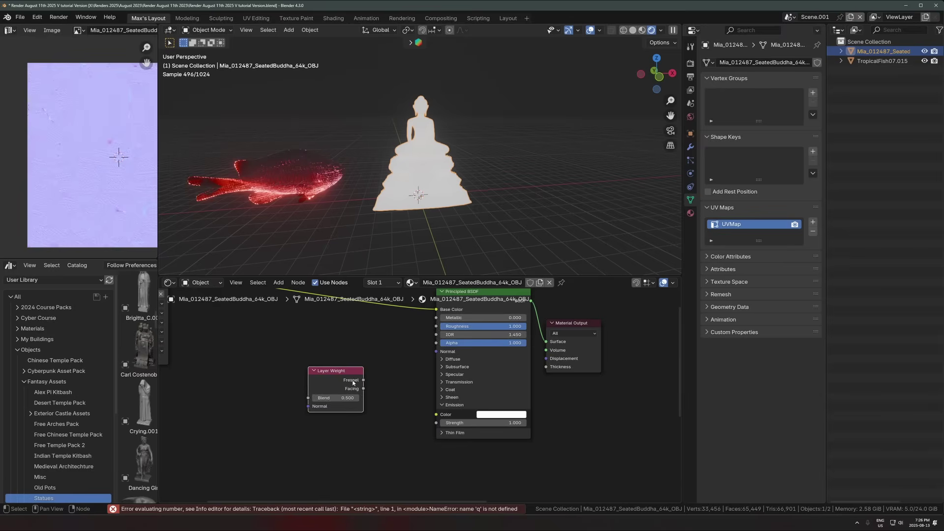
{"action": "scroll", "coordinate": [355, 383], "scroll_direction": "up", "scroll_amount": 2}
{"action": "left_click_drag", "start_coordinate": [343, 374], "coordinate": [442, 433]}
{"action": "scroll", "coordinate": [455, 221], "scroll_direction": "up", "scroll_amount": 4}
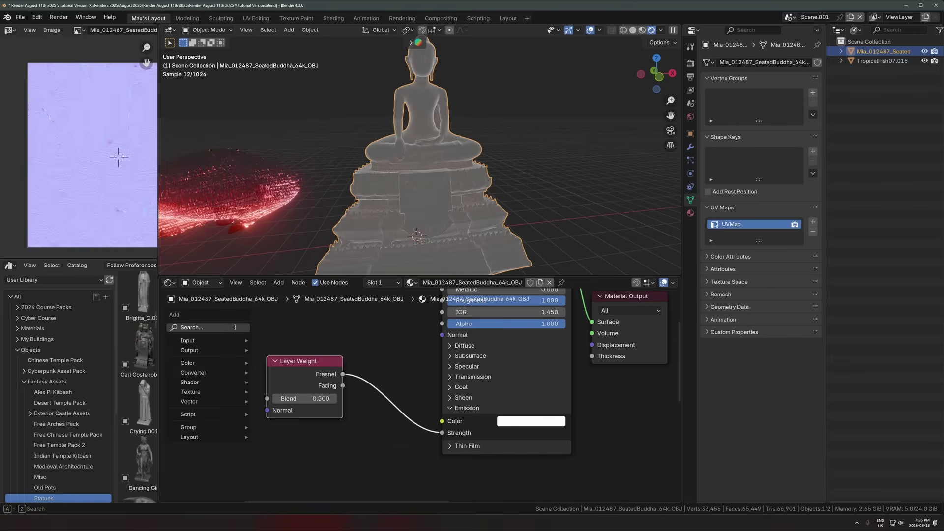
Try to add a separate Fresnel node to the statue's material.
{"action": "key", "text": "shift+a"}
{"action": "type", "text": "re"}
{"action": "key", "text": "BackSpace"}
{"action": "key", "text": "BackSpace"}
{"action": "type", "text": "fers"}
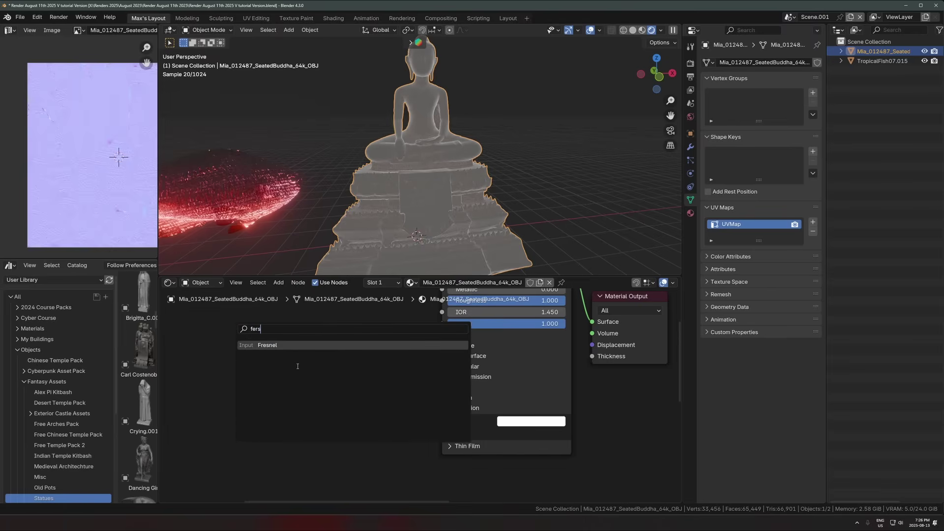
{"action": "left_click", "coordinate": [268, 345]}
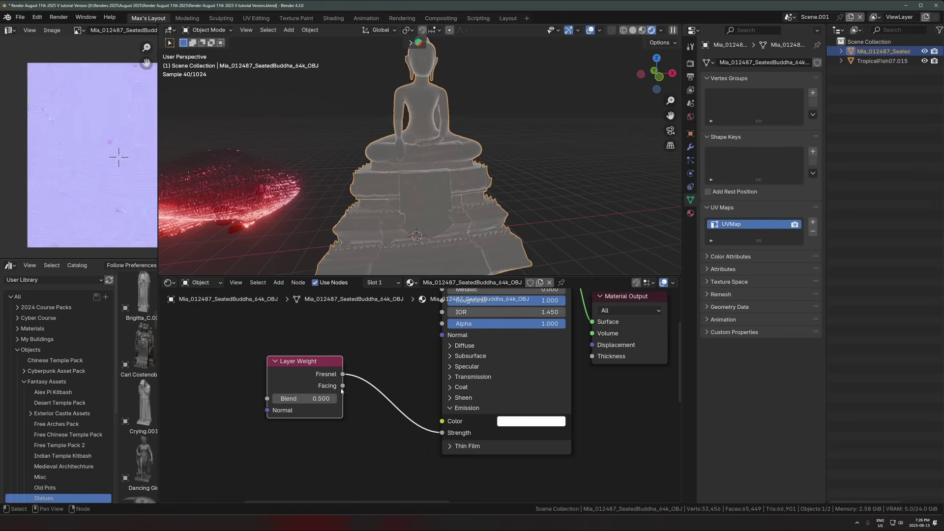
Drive the emission Strength with the Layer Weight's Facing output instead and view the deselected statue.
{"action": "left_click_drag", "start_coordinate": [343, 388], "coordinate": [441, 433]}
{"action": "left_click", "coordinate": [555, 208]}
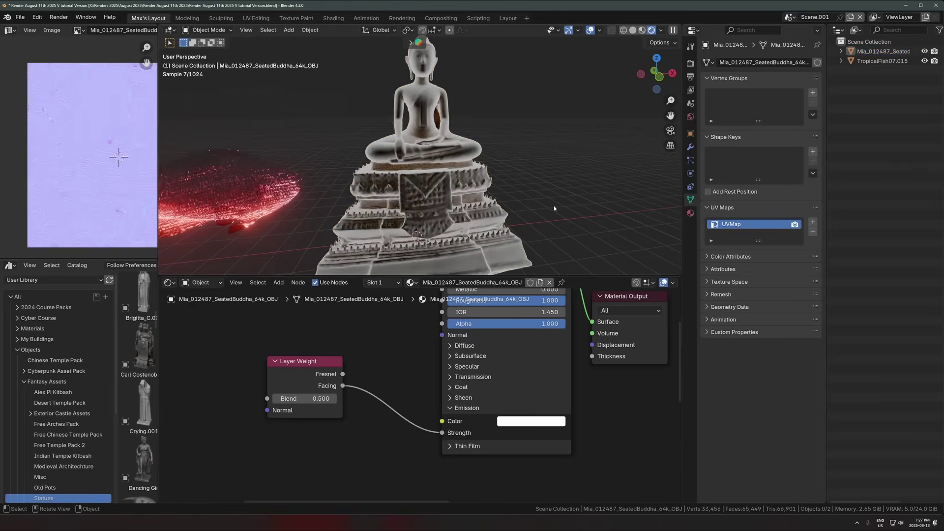
{"action": "middle_click_drag", "start_coordinate": [542, 213], "coordinate": [368, 289]}
Preview the Layer Weight's Facing output alone on the statue, and switch the material output back to the Principled BSDF.
{"action": "left_click", "coordinate": [311, 373], "text": "ctrl+shift"}
{"action": "left_click", "coordinate": [311, 373], "text": "ctrl+shift"}
{"action": "middle_click_drag", "start_coordinate": [472, 180], "coordinate": [553, 213]}
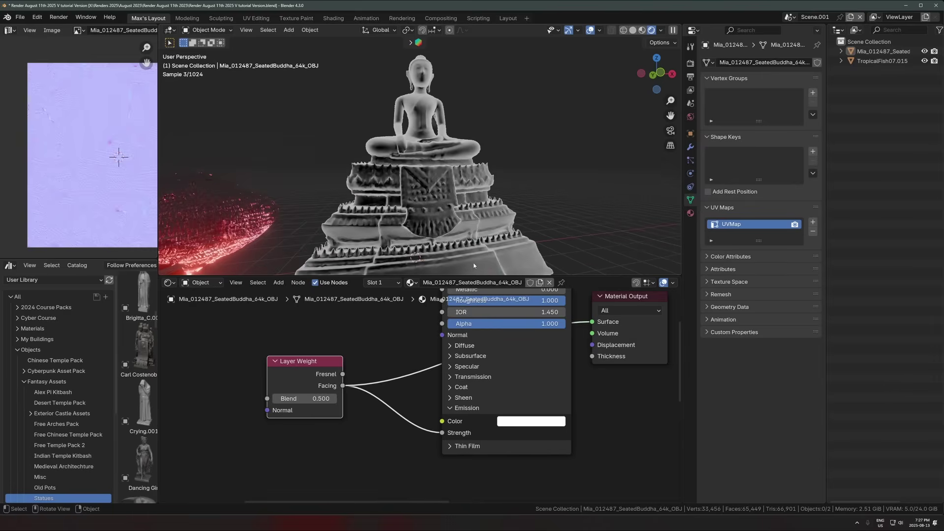
{"action": "middle_click_drag", "start_coordinate": [390, 364], "coordinate": [322, 412]}
{"action": "scroll", "coordinate": [322, 412], "scroll_direction": "down", "scroll_amount": 2}
{"action": "left_click", "coordinate": [453, 320], "text": "ctrl+shift"}
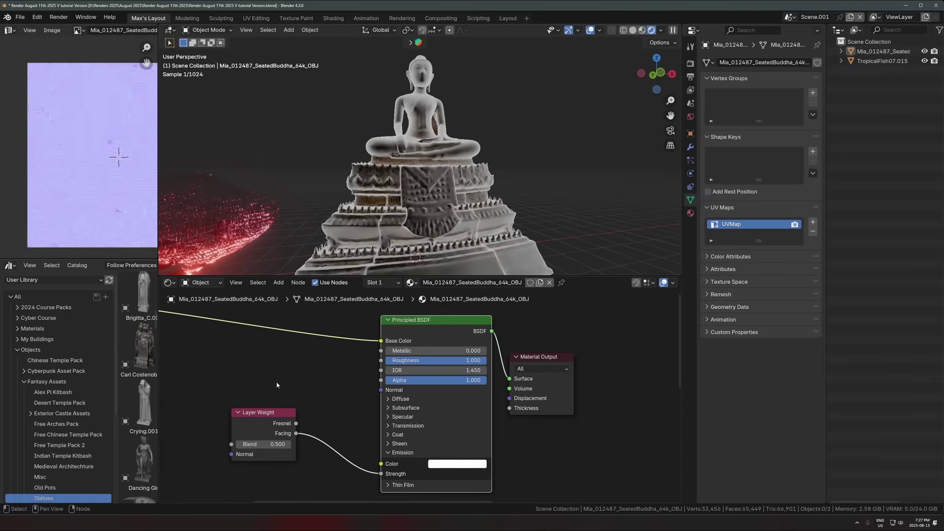
{"action": "middle_click_drag", "start_coordinate": [447, 246], "coordinate": [456, 211]}
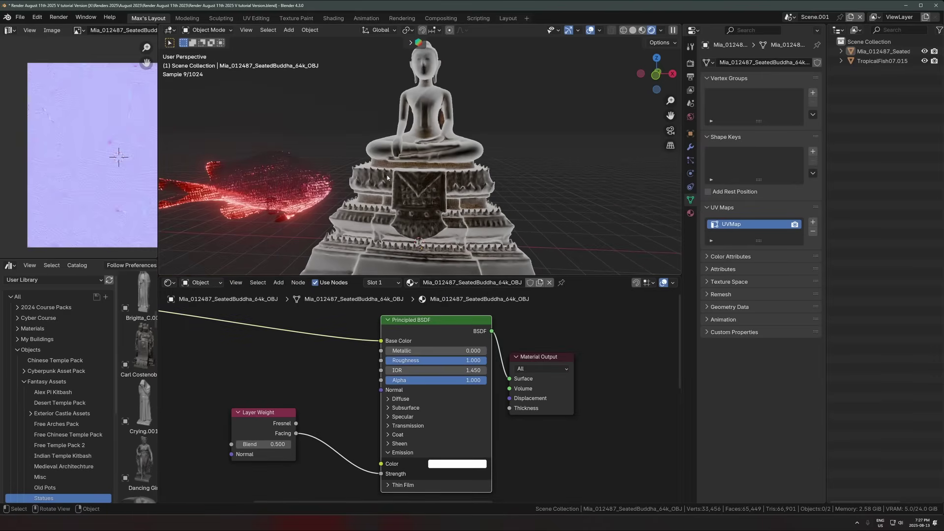
Switch to the Unsplash Downloads folder in File Explorer, view the program-code photo at full size, and close the viewer.
{"action": "middle_click_drag", "start_coordinate": [387, 177], "coordinate": [449, 188]}
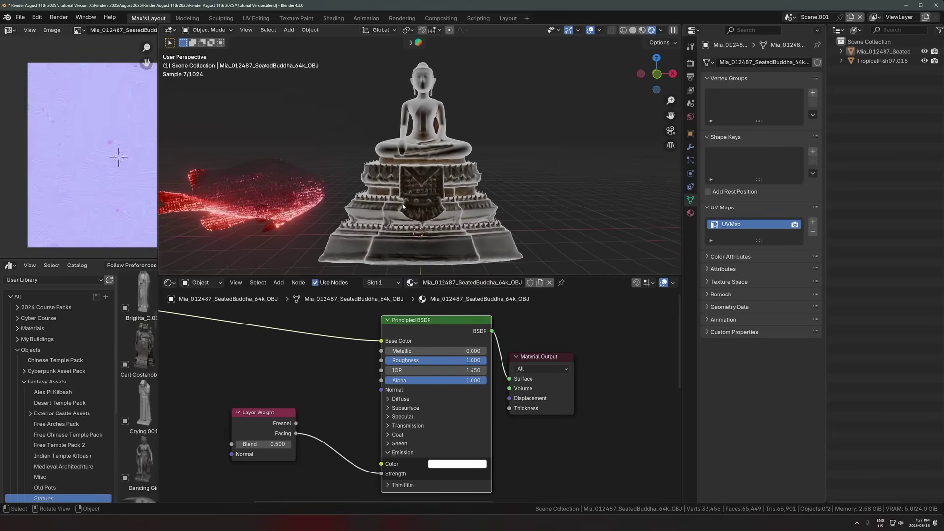
{"action": "middle_click_drag", "start_coordinate": [281, 374], "coordinate": [329, 352]}
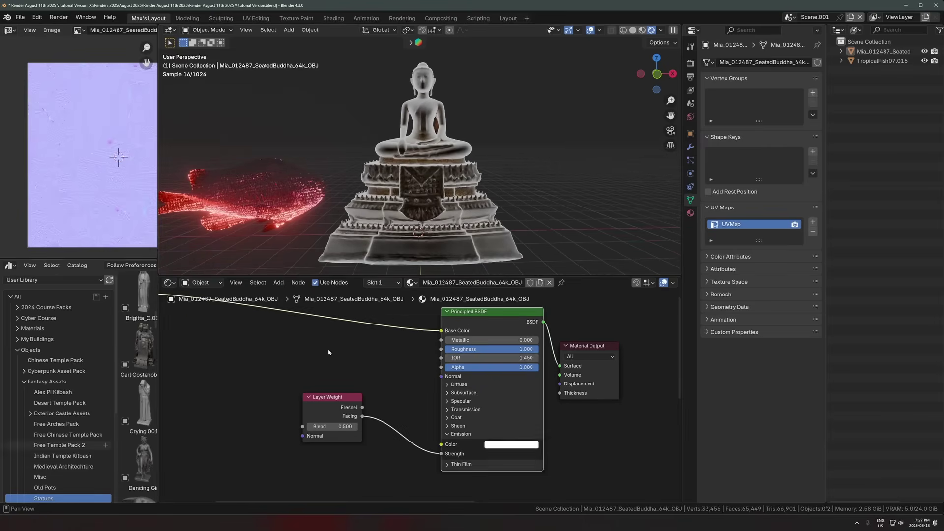
{"action": "key", "text": "alt+Tab"}
{"action": "left_click", "coordinate": [366, 69]}
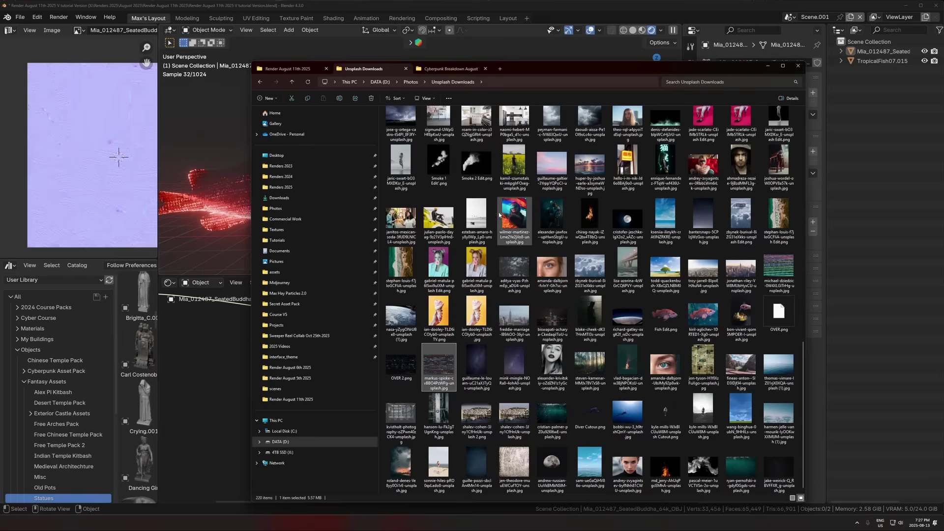
{"action": "left_click", "coordinate": [435, 369]}
{"action": "double_click", "coordinate": [435, 370]}
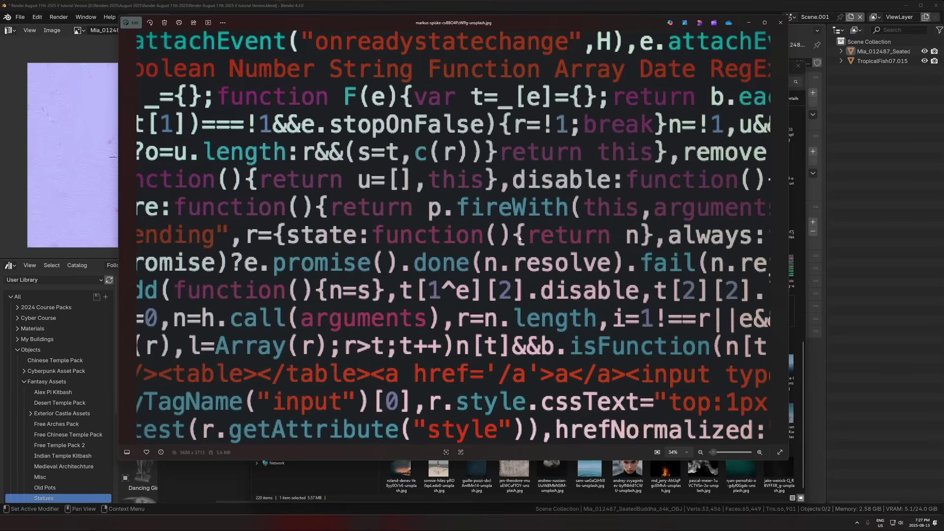
{"action": "left_click", "coordinate": [748, 23]}
{"action": "double_click", "coordinate": [427, 370]}
{"action": "left_click", "coordinate": [781, 23]}
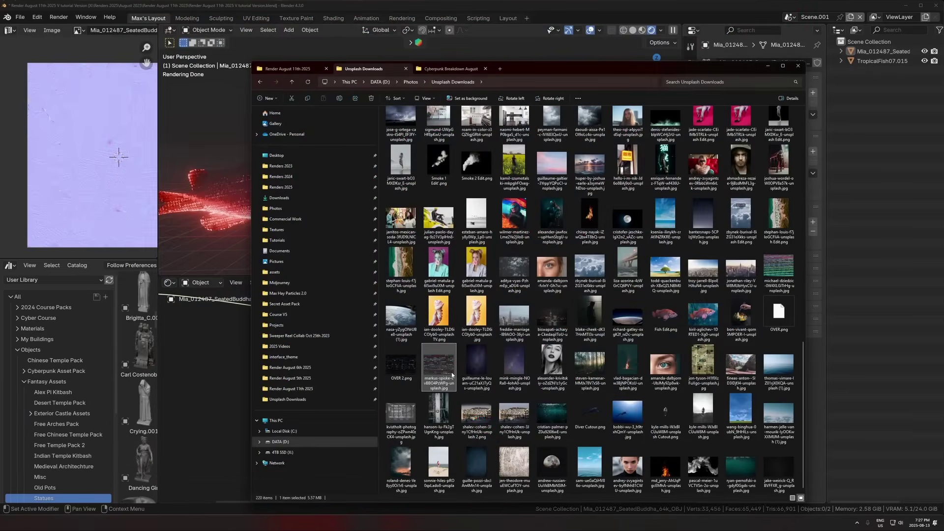
Bring the program-code photo from the folder into the statue's material as an image texture node beside the Layer Weight.
{"action": "left_click_drag", "start_coordinate": [595, 73], "coordinate": [777, 59]}
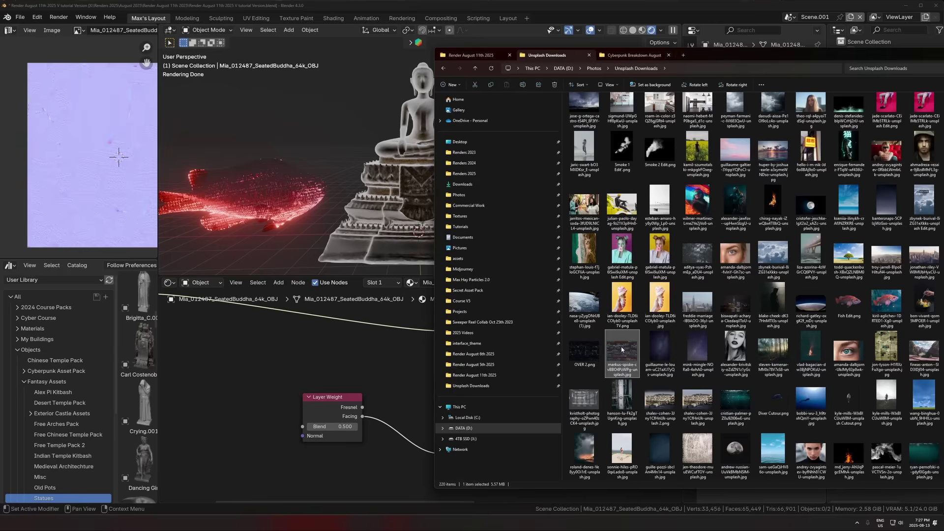
{"action": "left_click_drag", "start_coordinate": [622, 350], "coordinate": [486, 398]}
{"action": "left_click_drag", "start_coordinate": [196, 376], "coordinate": [196, 374]}
{"action": "left_click", "coordinate": [293, 352]}
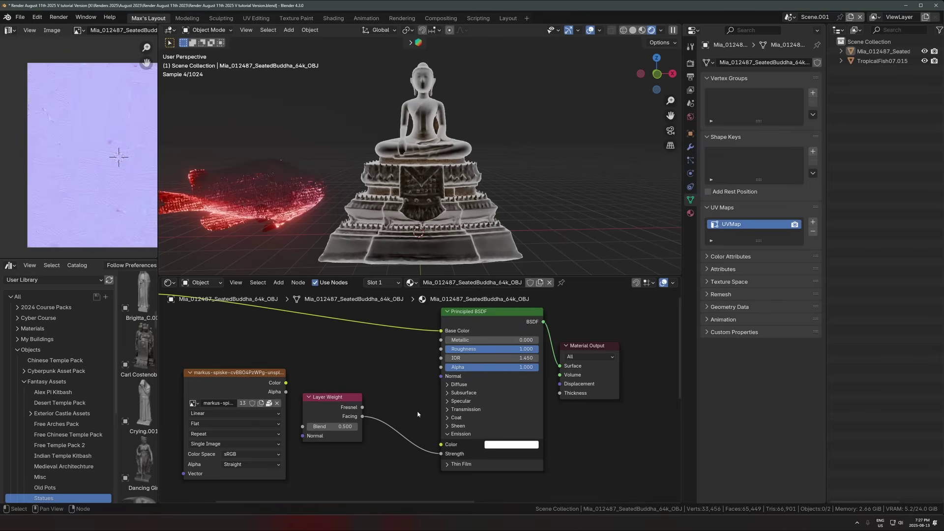
Insert a Mix Color node between the Layer Weight's Facing output and the Principled BSDF's emission Strength.
{"action": "scroll", "coordinate": [416, 411], "scroll_direction": "down", "scroll_amount": 2}
{"action": "middle_click_drag", "start_coordinate": [405, 395], "coordinate": [426, 386]}
{"action": "scroll", "coordinate": [446, 403], "scroll_direction": "down", "scroll_amount": 1}
{"action": "key", "text": "shift+a"}
{"action": "type", "text": "mixc"}
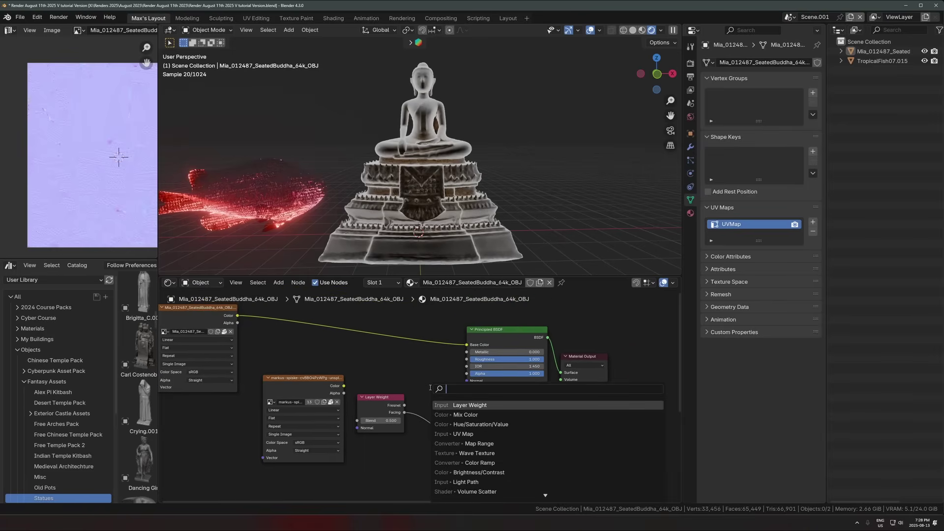
{"action": "left_click", "coordinate": [474, 408]}
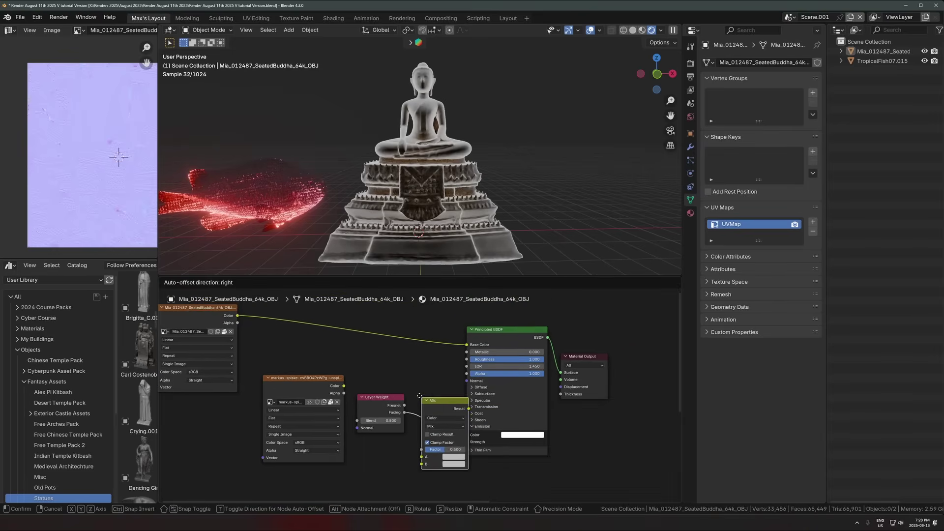
{"action": "left_click", "coordinate": [445, 411]}
Feed the code image's Color into the mix node's B input with Multiply blending at factor 1.000, and space out the Layer Weight node.
{"action": "middle_click_drag", "start_coordinate": [313, 401], "coordinate": [301, 353]}
{"action": "left_click_drag", "start_coordinate": [312, 345], "coordinate": [407, 414]}
{"action": "left_click", "coordinate": [428, 376]}
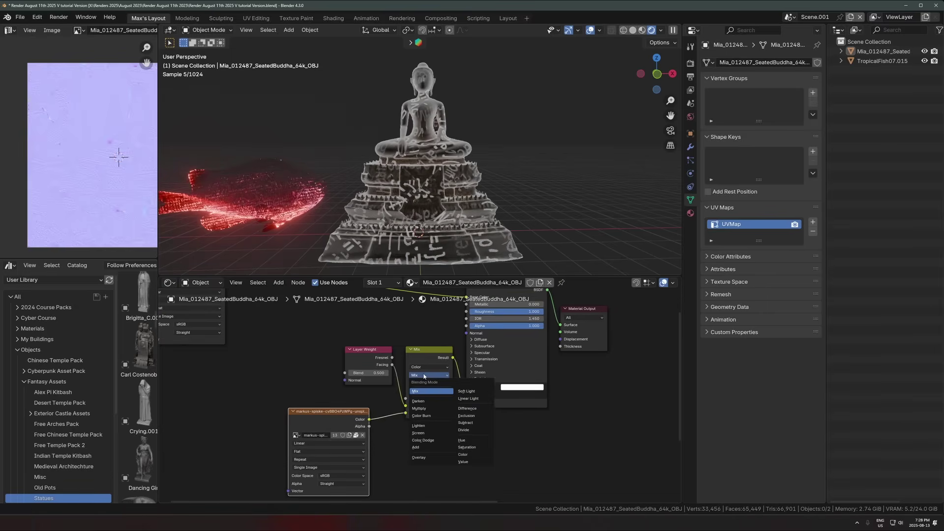
{"action": "left_click", "coordinate": [419, 409]}
{"action": "left_click_drag", "start_coordinate": [374, 366], "coordinate": [307, 366]}
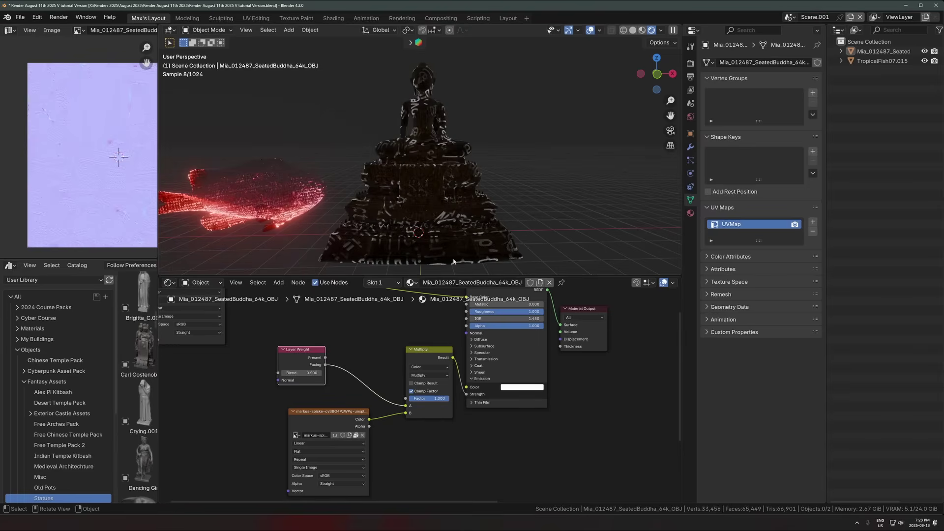
Select the statue and view its UV layout in Edit Mode with the image editor widened.
{"action": "scroll", "coordinate": [458, 170], "scroll_direction": "up", "scroll_amount": 4}
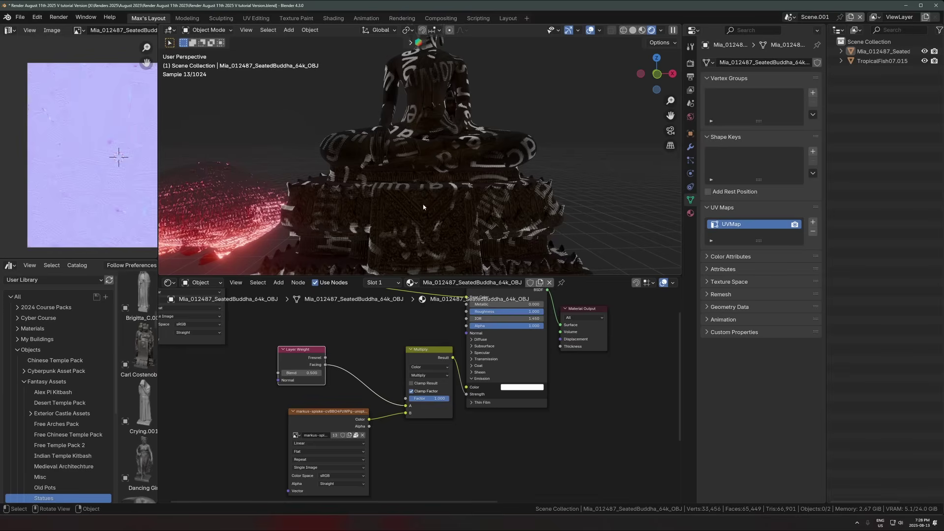
{"action": "left_click", "coordinate": [430, 173]}
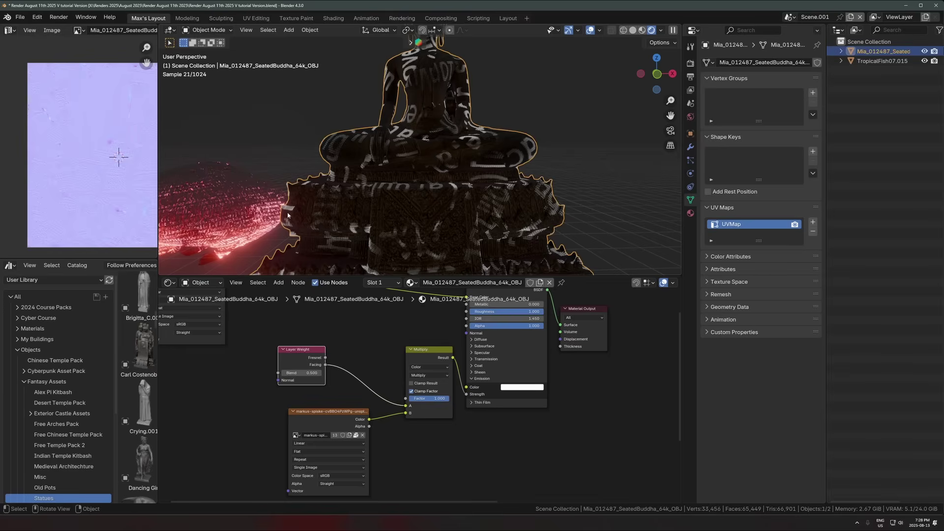
{"action": "scroll", "coordinate": [419, 395], "scroll_direction": "down", "scroll_amount": 3}
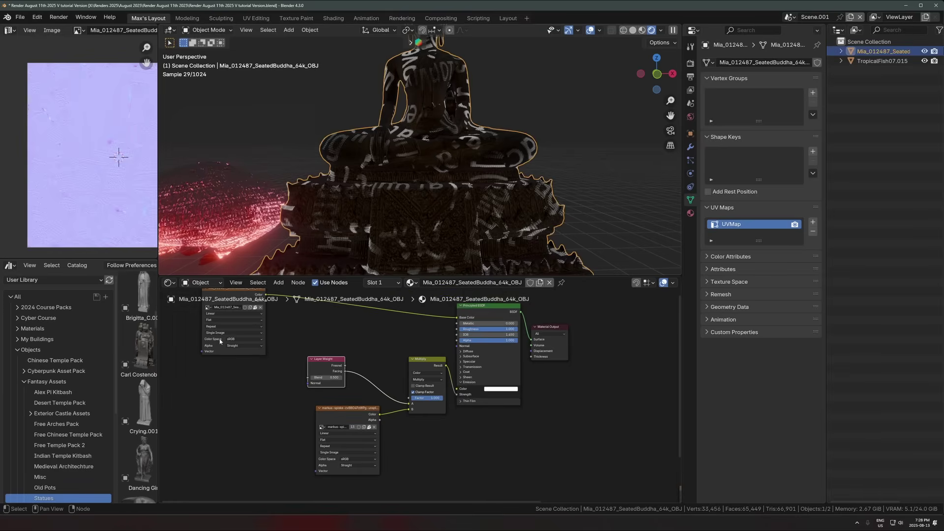
{"action": "key", "text": "Tab"}
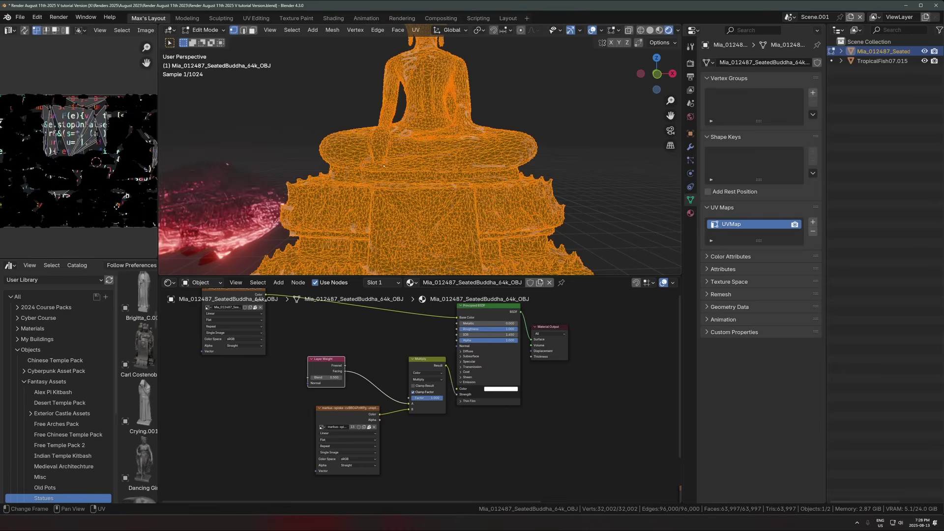
{"action": "left_click_drag", "start_coordinate": [157, 196], "coordinate": [195, 196]}
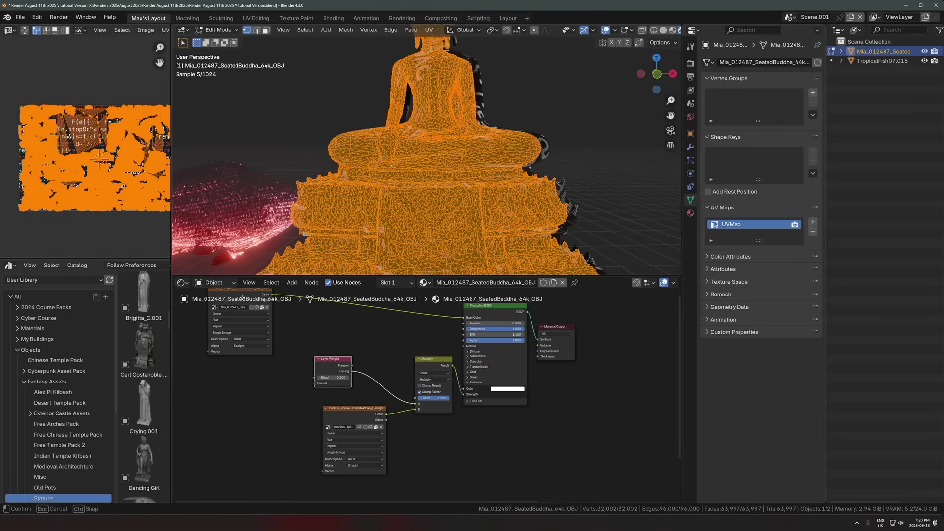
Display the statue's original color texture in the image editor, return to Object Mode, and enlarge the editor to examine the texture.
{"action": "middle_click_drag", "start_coordinate": [265, 308], "coordinate": [336, 339]}
{"action": "left_click", "coordinate": [317, 321]}
{"action": "key", "text": "Tab"}
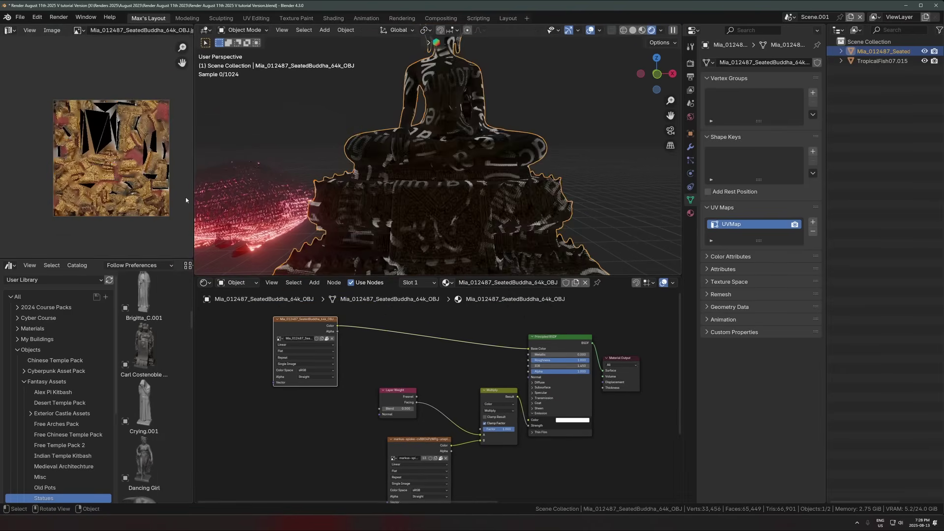
{"action": "scroll", "coordinate": [122, 195], "scroll_direction": "up", "scroll_amount": 4}
{"action": "scroll", "coordinate": [122, 195], "scroll_direction": "down", "scroll_amount": 5}
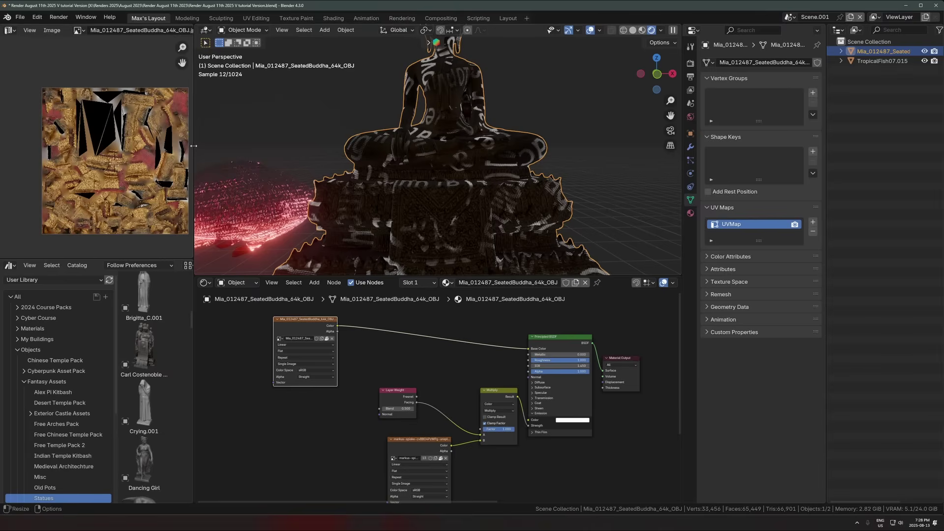
{"action": "left_click_drag", "start_coordinate": [194, 146], "coordinate": [212, 147]}
{"action": "scroll", "coordinate": [151, 141], "scroll_direction": "up", "scroll_amount": 1}
{"action": "middle_click_drag", "start_coordinate": [152, 140], "coordinate": [144, 127]}
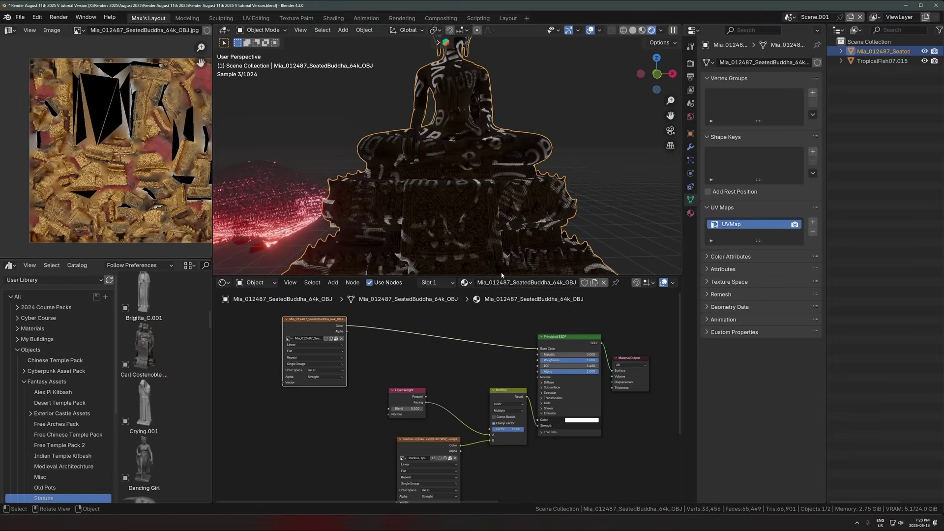
{"action": "scroll", "coordinate": [457, 213], "scroll_direction": "down", "scroll_amount": 2}
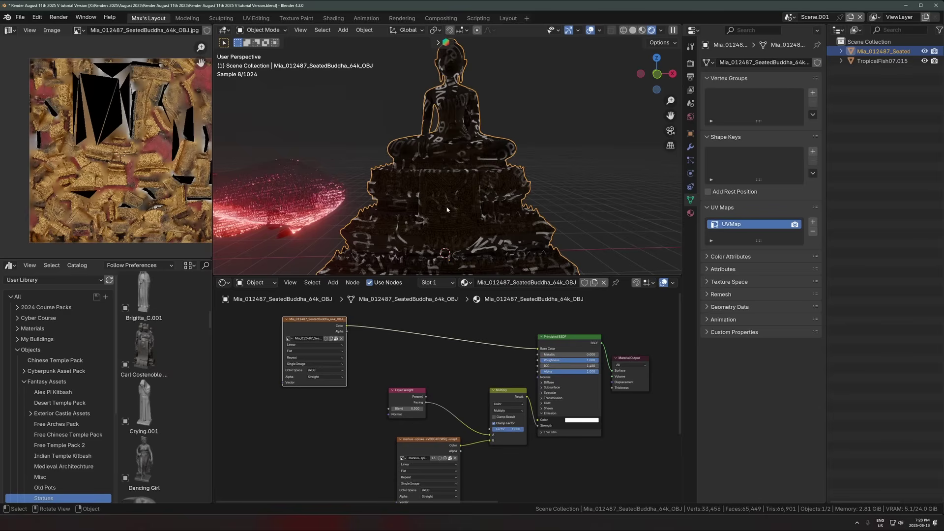
Examine up close how the code image maps onto the statue's lap and base.
{"action": "middle_click_drag", "start_coordinate": [441, 396], "coordinate": [478, 397]}
{"action": "scroll", "coordinate": [477, 214], "scroll_direction": "up", "scroll_amount": 5}
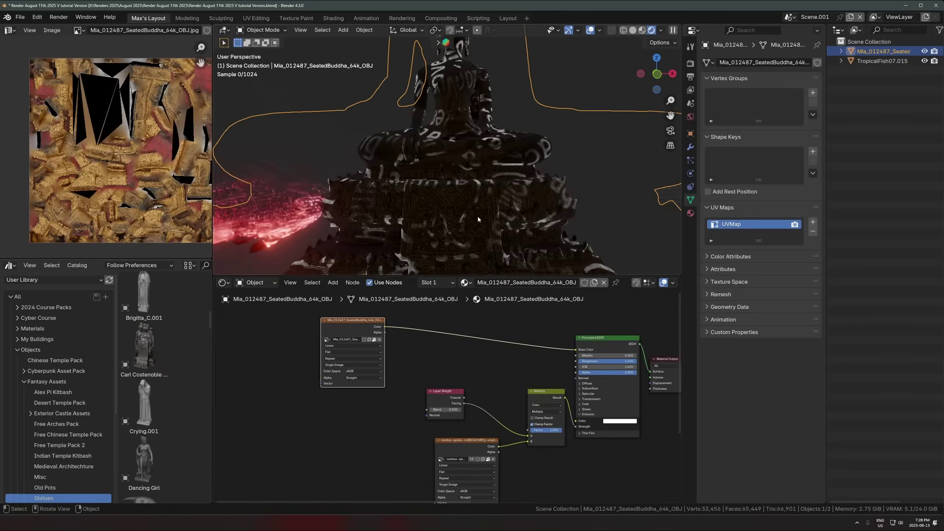
{"action": "scroll", "coordinate": [478, 219], "scroll_direction": "up", "scroll_amount": 5}
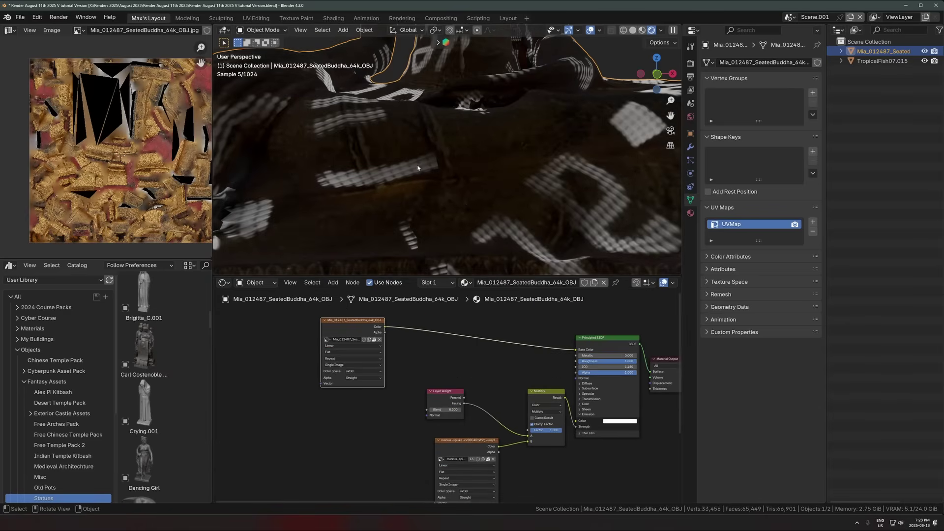
{"action": "scroll", "coordinate": [418, 166], "scroll_direction": "down", "scroll_amount": 2}
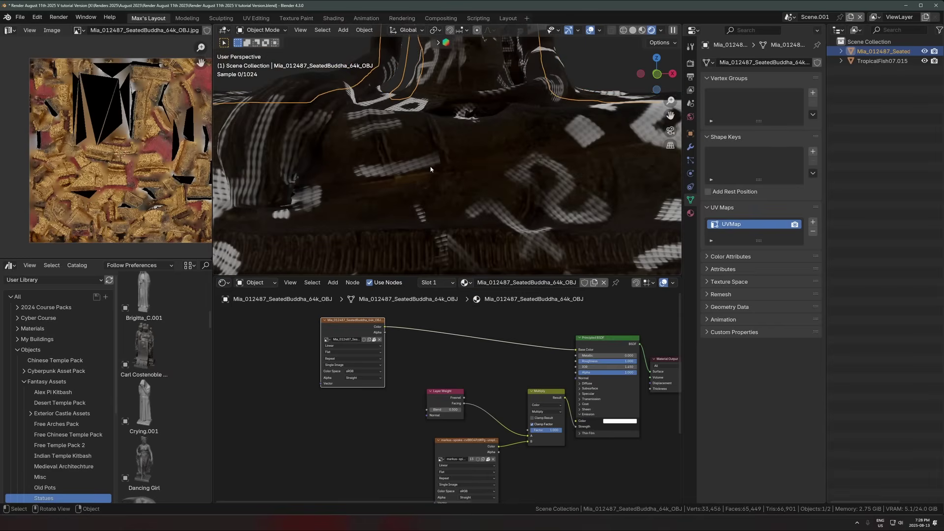
{"action": "scroll", "coordinate": [433, 167], "scroll_direction": "down", "scroll_amount": 2}
{"action": "scroll", "coordinate": [440, 166], "scroll_direction": "down", "scroll_amount": 4}
Try a Cube Projection unwrap on the statue's entire mesh.
{"action": "key", "text": "Tab"}
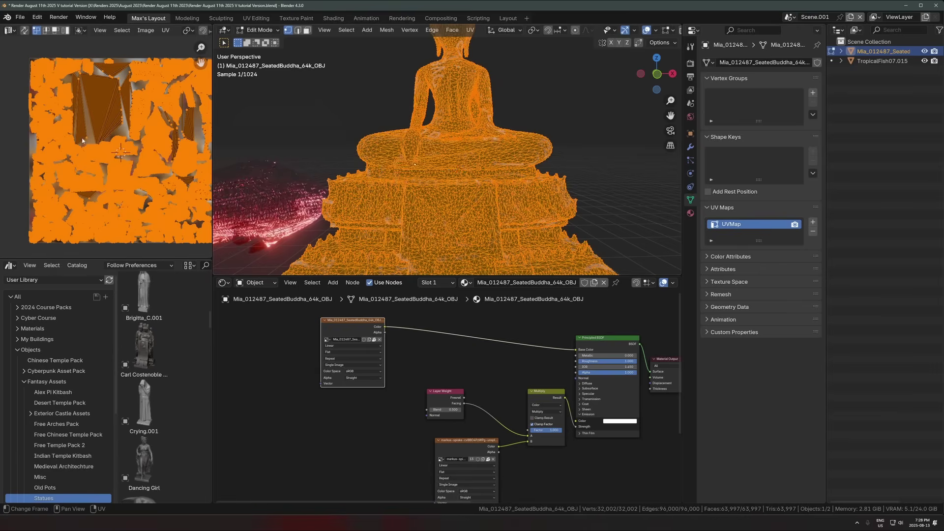
{"action": "key", "text": "u"}
{"action": "left_click", "coordinate": [563, 129]}
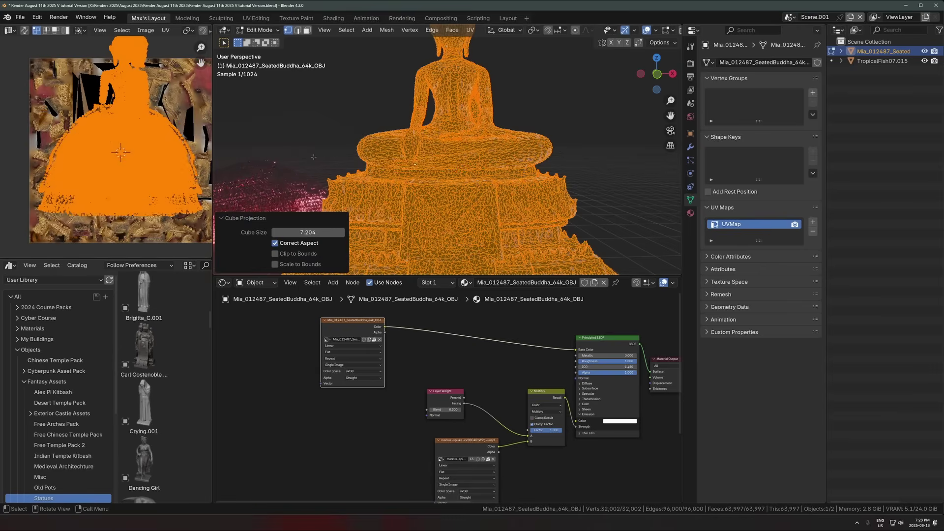
{"action": "key", "text": "Tab"}
Add a second UV map to the statue's mesh data.
{"action": "scroll", "coordinate": [438, 184], "scroll_direction": "up", "scroll_amount": 5}
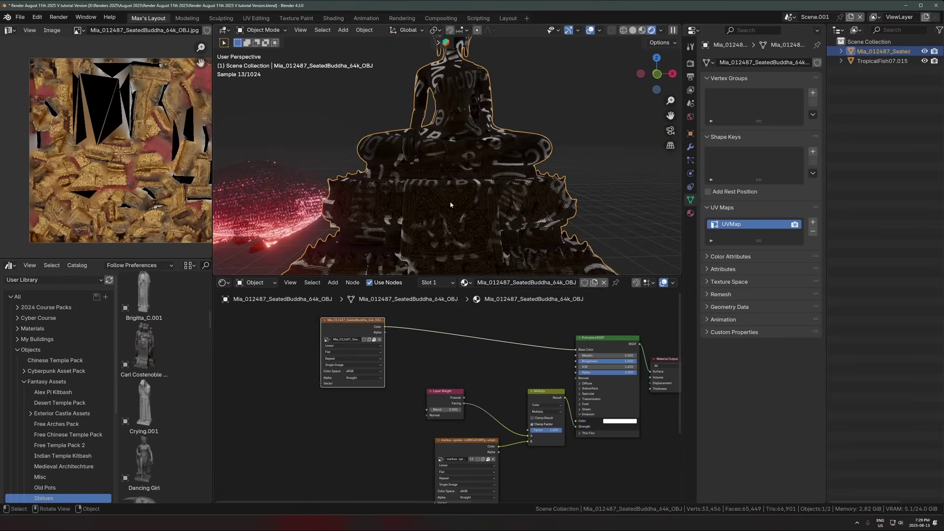
{"action": "scroll", "coordinate": [442, 147], "scroll_direction": "down", "scroll_amount": 3}
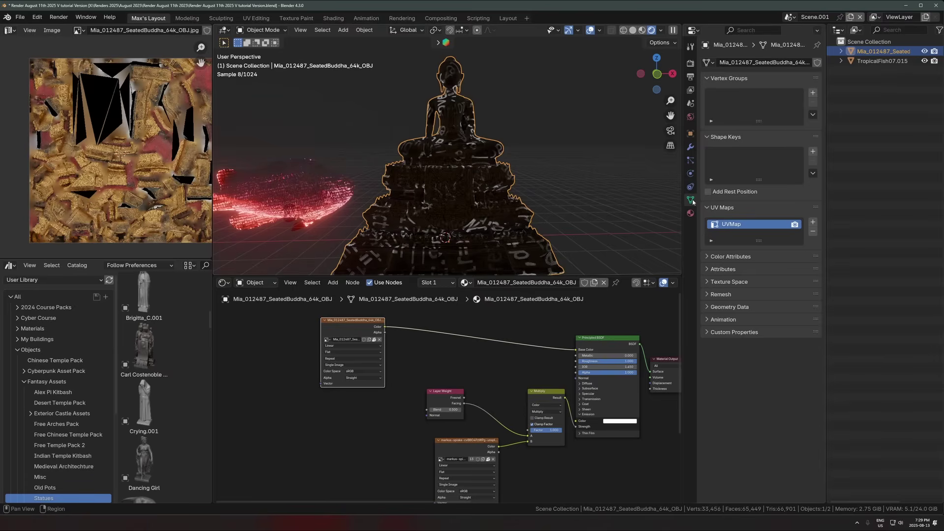
{"action": "left_click", "coordinate": [717, 208]}
{"action": "left_click", "coordinate": [717, 208]}
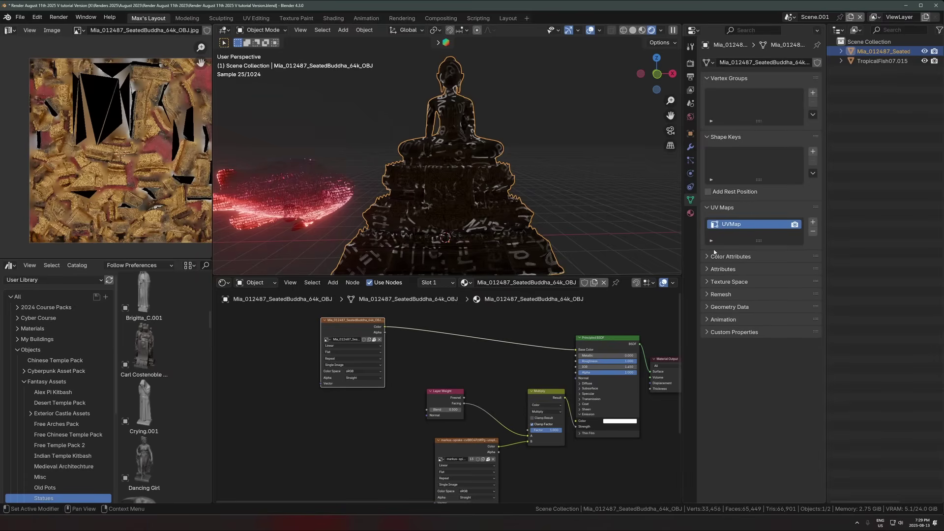
{"action": "left_click", "coordinate": [814, 221]}
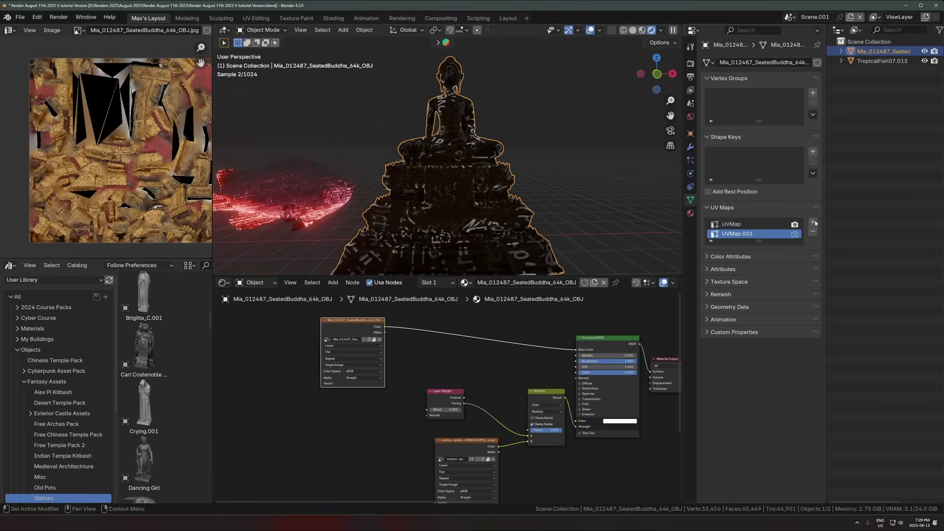
Add a UV Map node to the statue's material beside the code image texture node.
{"action": "middle_click_drag", "start_coordinate": [412, 446], "coordinate": [418, 395]}
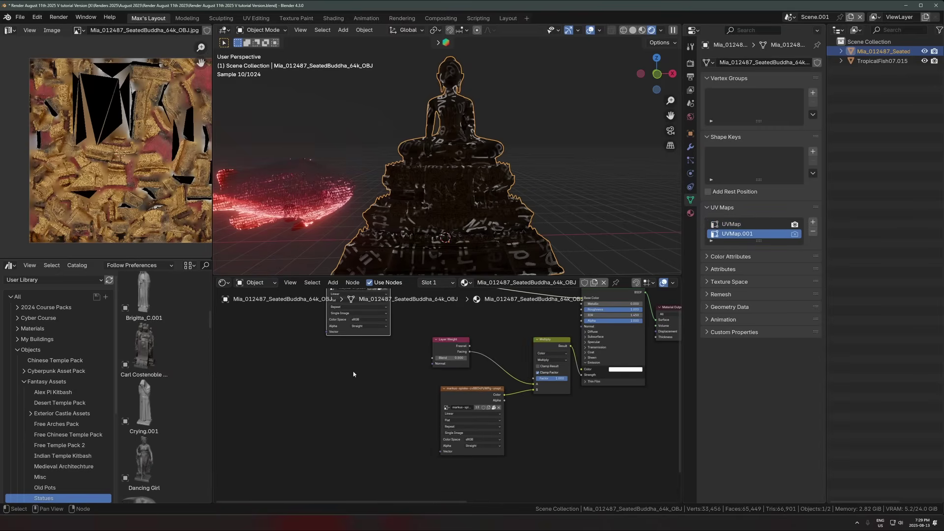
{"action": "key", "text": "shift+a"}
{"action": "left_click", "coordinate": [353, 373]}
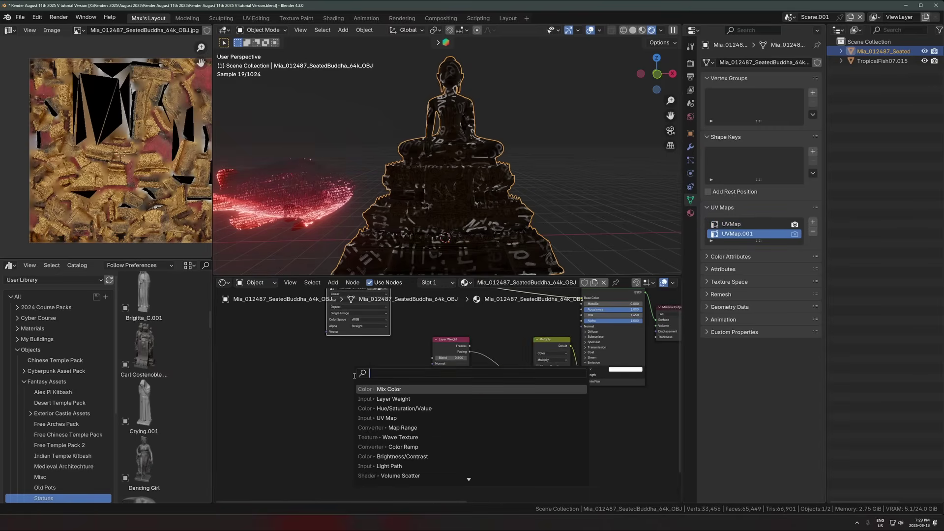
{"action": "type", "text": "uv"}
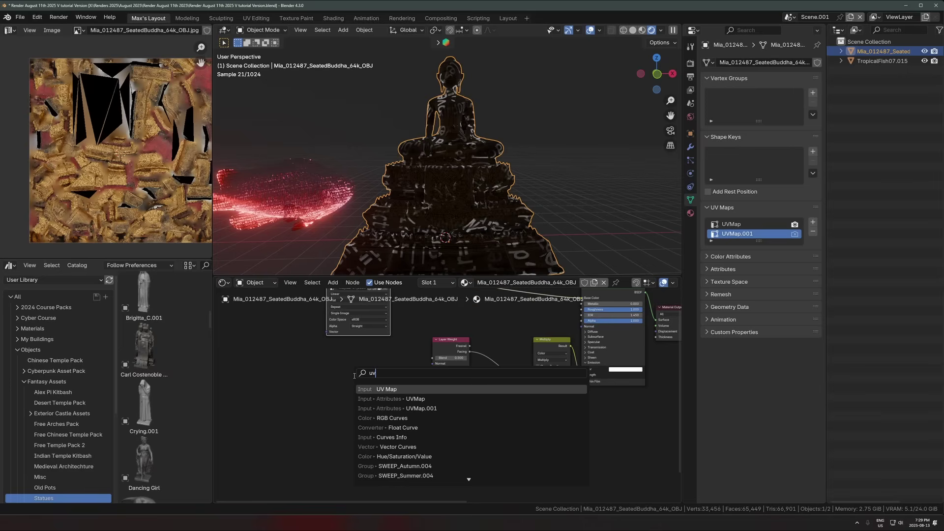
{"action": "left_click", "coordinate": [377, 389]}
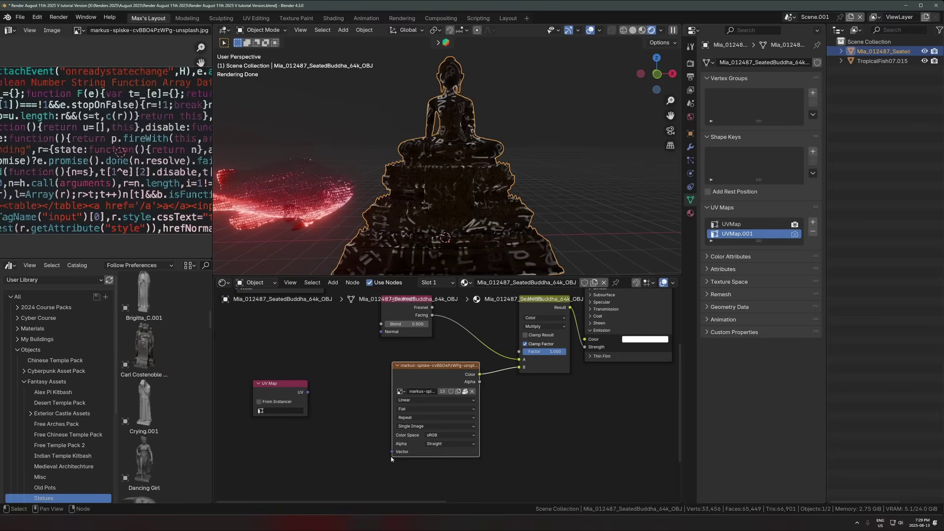
{"action": "left_click", "coordinate": [738, 223]}
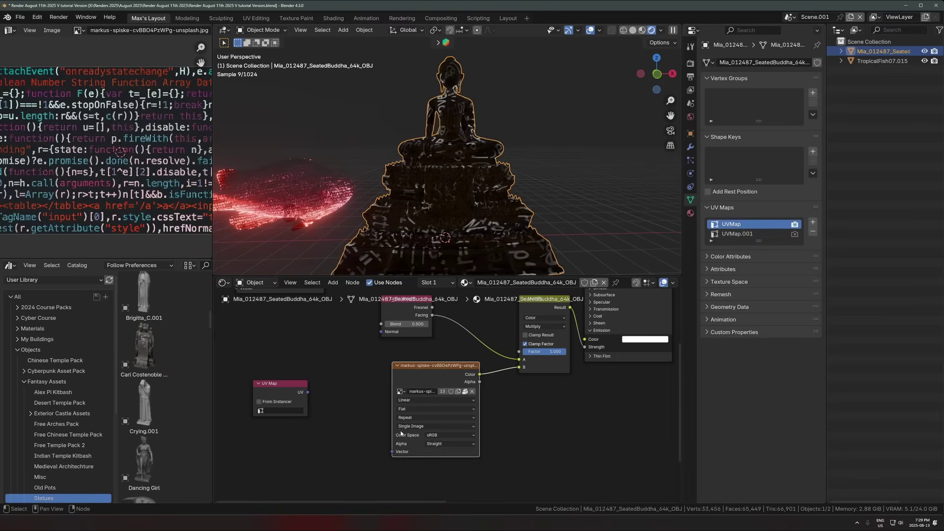
{"action": "key", "text": "ctrl+z"}
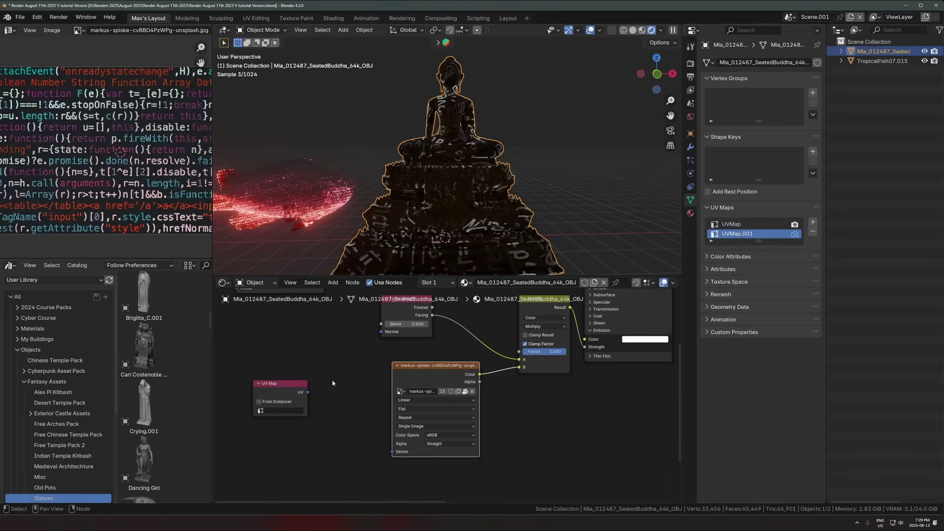
Connect the UV Map node to the code image texture's Vector input and set its map to UVMap.001.
{"action": "left_click_drag", "start_coordinate": [308, 392], "coordinate": [392, 452]}
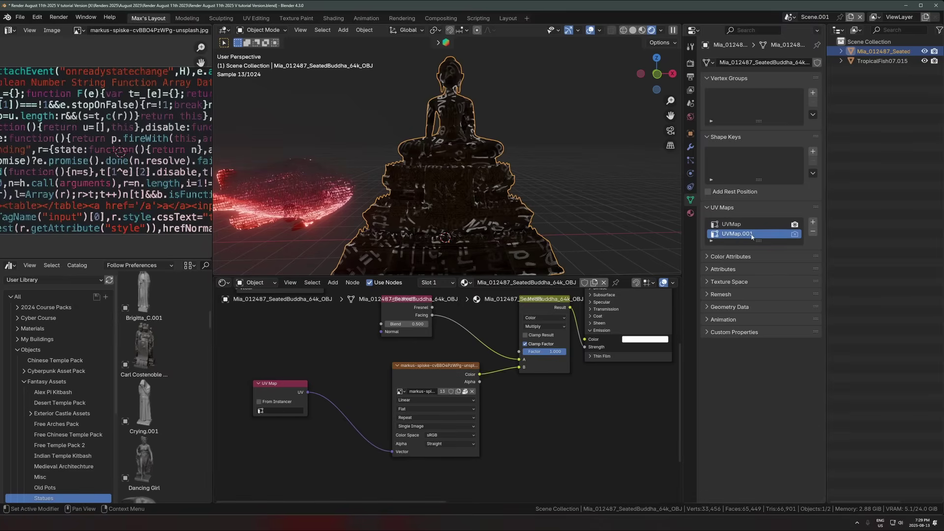
{"action": "left_click", "coordinate": [281, 412]}
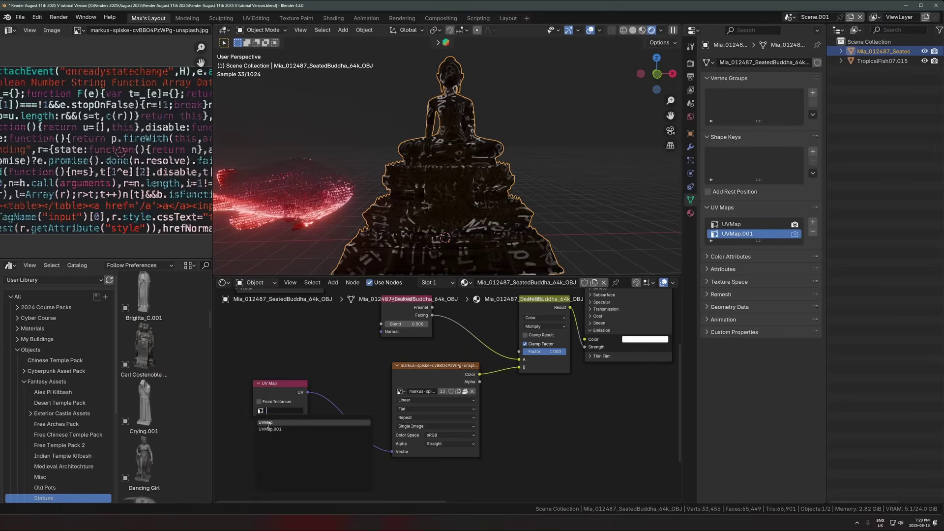
{"action": "left_click", "coordinate": [268, 429]}
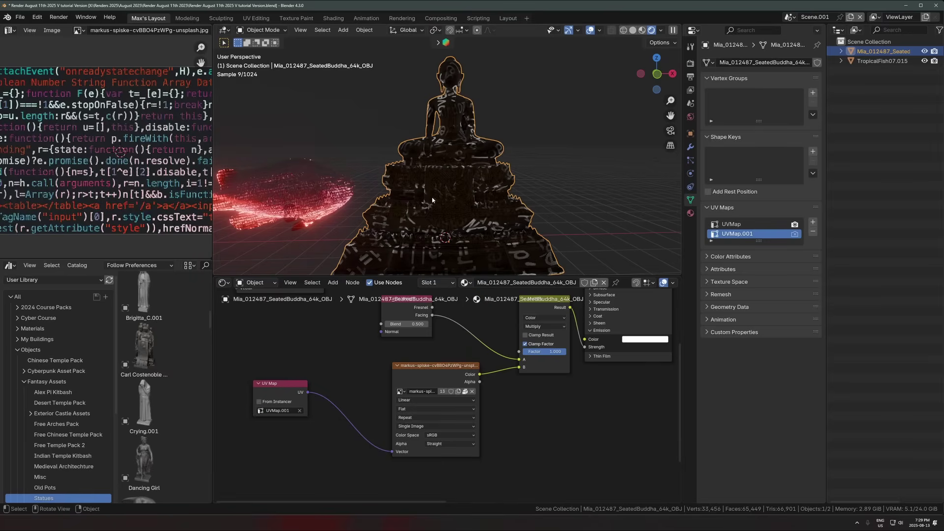
{"action": "scroll", "coordinate": [412, 220], "scroll_direction": "down", "scroll_amount": 5}
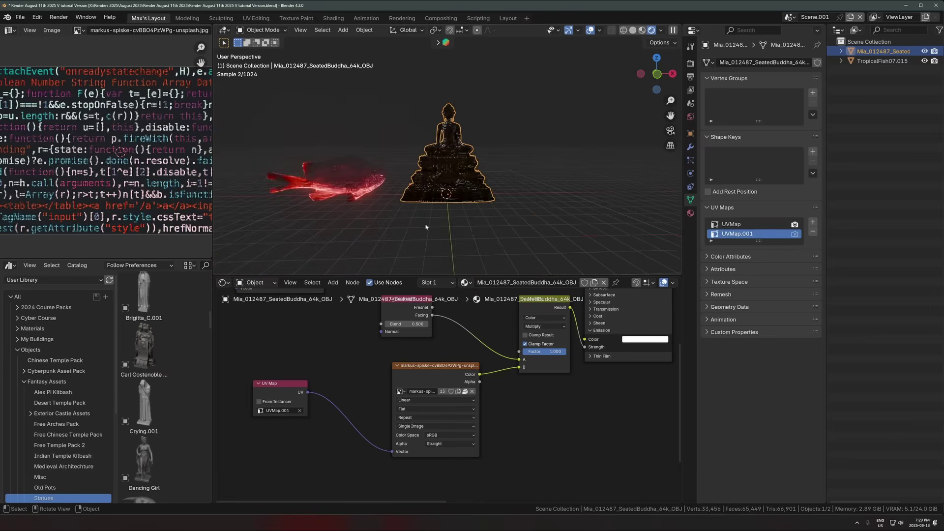
{"action": "scroll", "coordinate": [385, 161], "scroll_direction": "up", "scroll_amount": 4}
Enter edit mode on the statue, show its UVs in a UV Editor below the viewport, and check that UVMap.001 is active.
{"action": "key", "text": "Tab"}
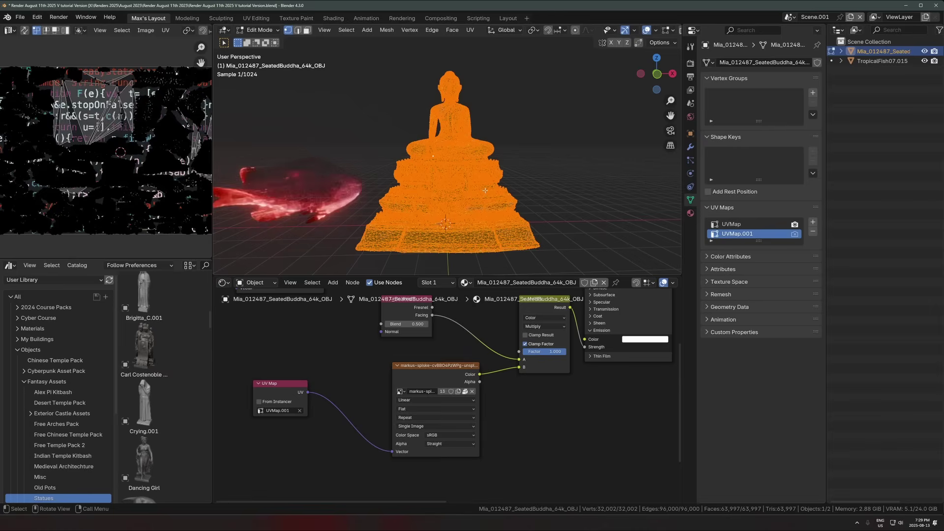
{"action": "left_click", "coordinate": [222, 284]}
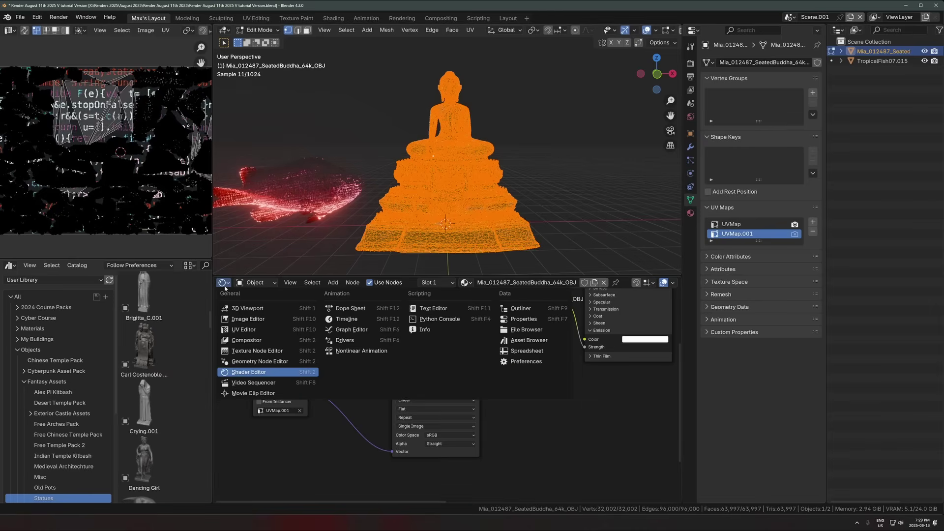
{"action": "key", "text": "Escape"}
{"action": "left_click", "coordinate": [222, 282]}
{"action": "left_click", "coordinate": [255, 283]}
{"action": "left_click", "coordinate": [224, 283]}
{"action": "left_click", "coordinate": [222, 282]}
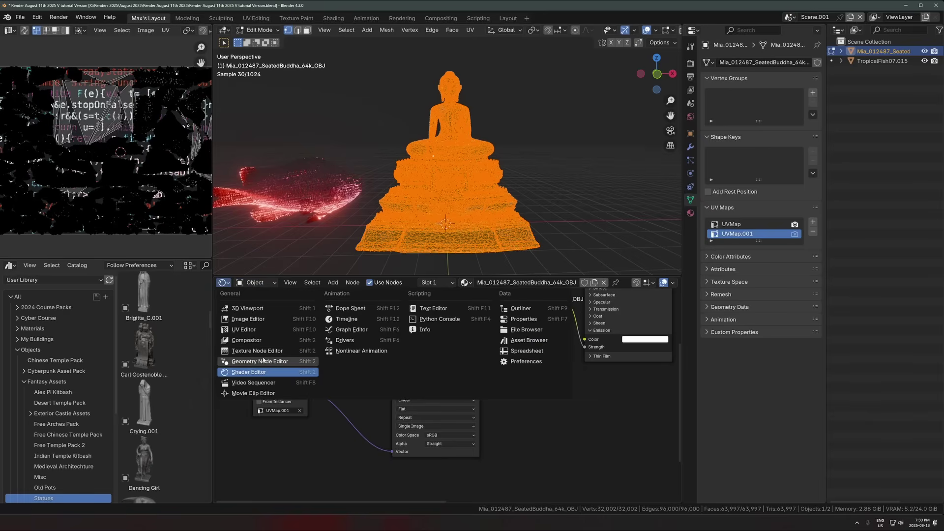
{"action": "left_click", "coordinate": [246, 331]}
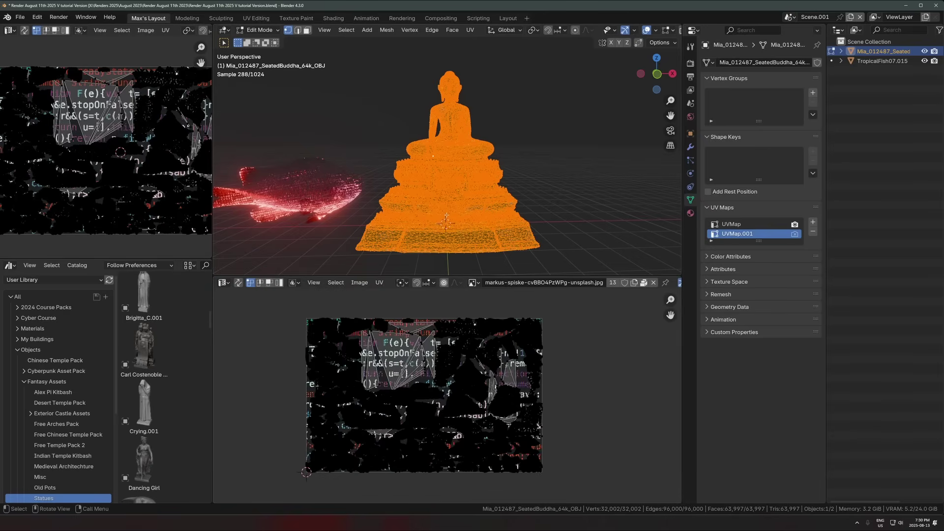
{"action": "scroll", "coordinate": [432, 284], "scroll_direction": "down", "scroll_amount": 5}
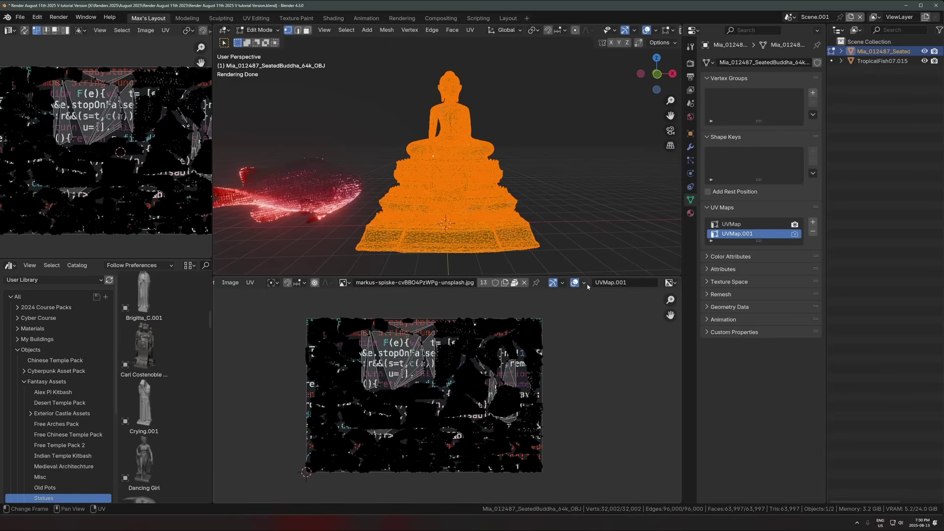
{"action": "left_click", "coordinate": [610, 283]}
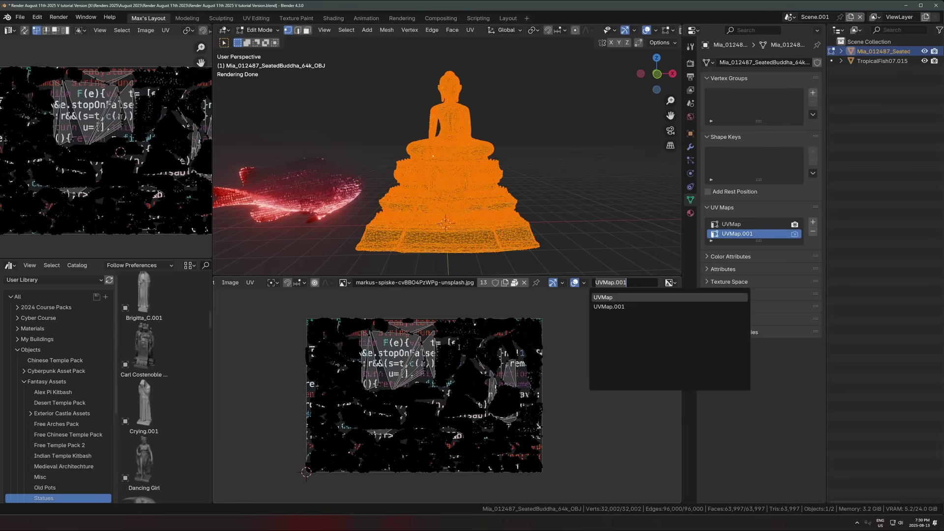
{"action": "key", "text": "Escape"}
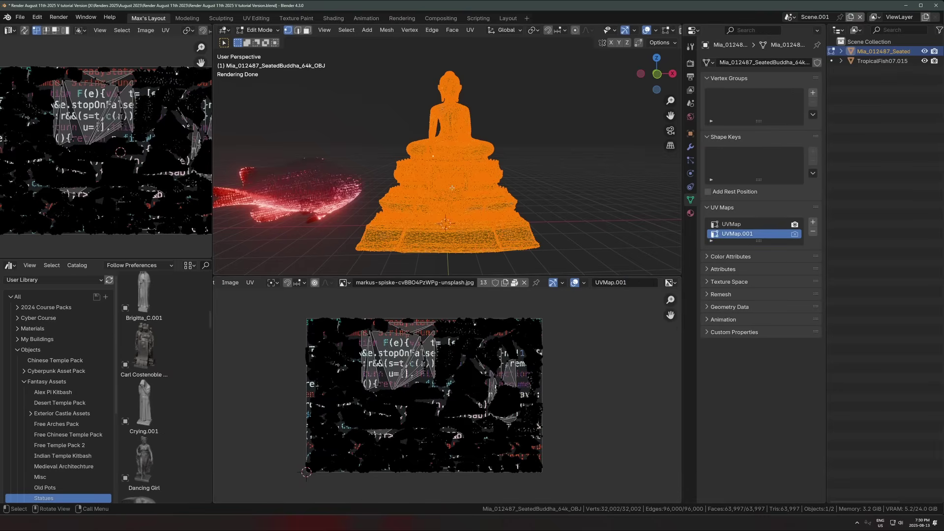
Unwrap the statue's whole mesh with Cube Projection on UVMap.001 and return to object mode with the Shader Editor.
{"action": "key", "text": "u"}
{"action": "mouse_move", "coordinate": [452, 188]}
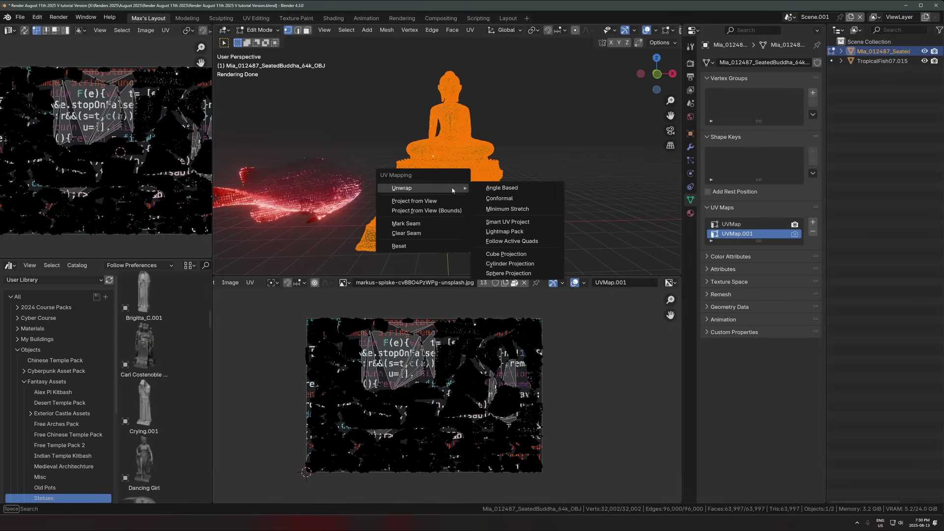
{"action": "left_click", "coordinate": [506, 255]}
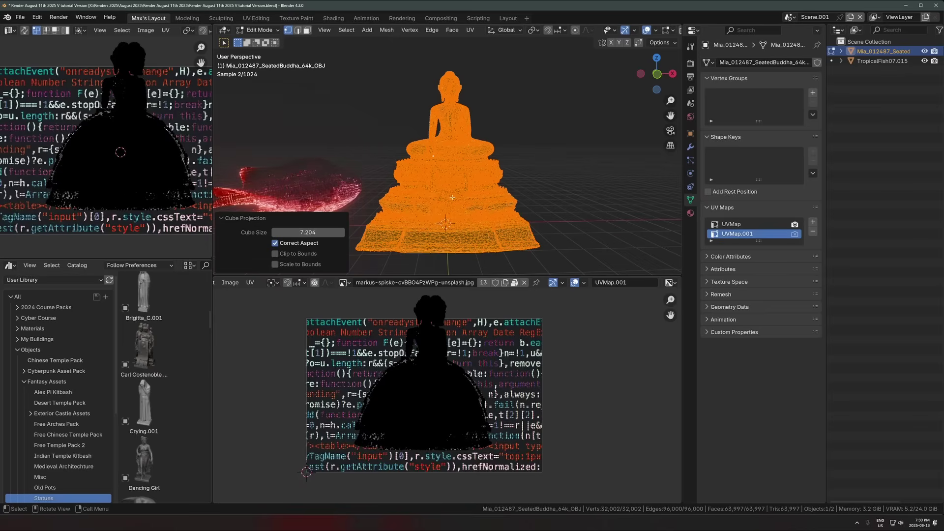
{"action": "key", "text": "Tab"}
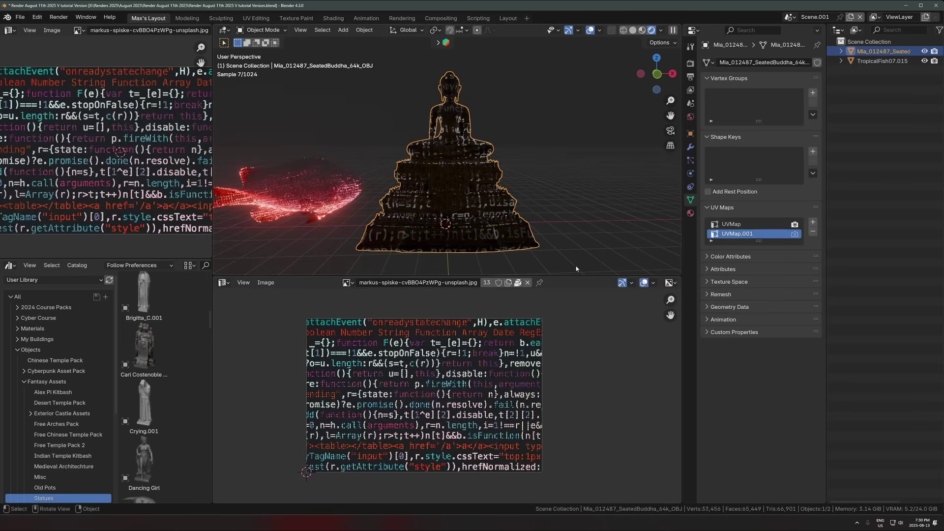
{"action": "left_click", "coordinate": [224, 282]}
{"action": "left_click", "coordinate": [256, 371]}
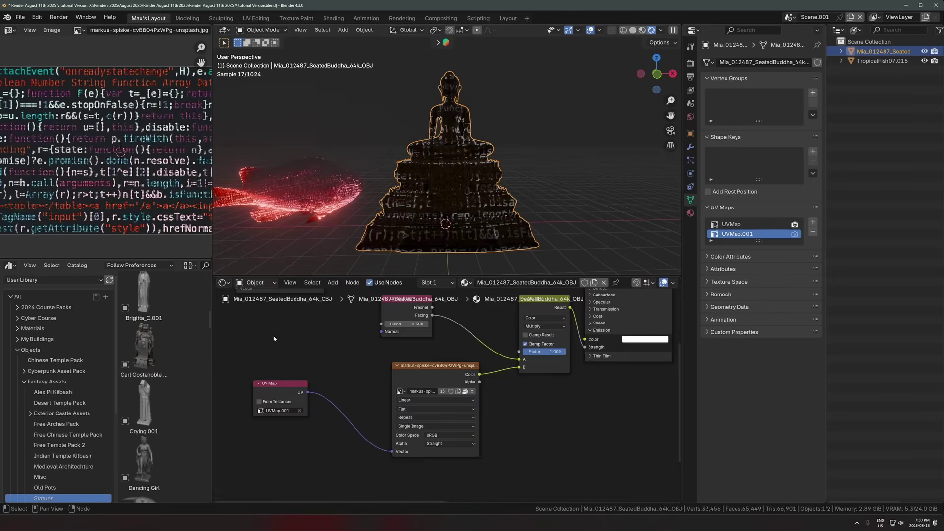
Frame the statue's whole node tree and display the original statue image texture.
{"action": "left_click", "coordinate": [264, 391]}
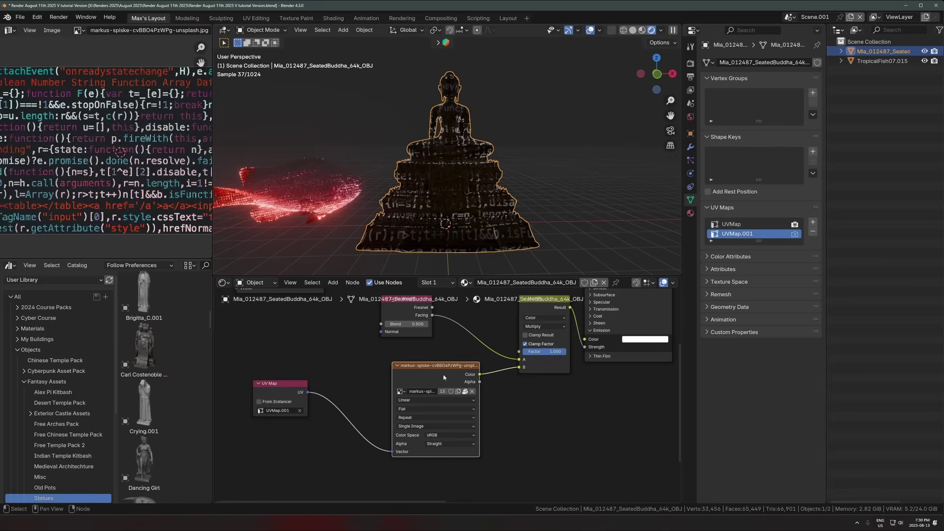
{"action": "key", "text": "Home"}
{"action": "left_click", "coordinate": [360, 328]}
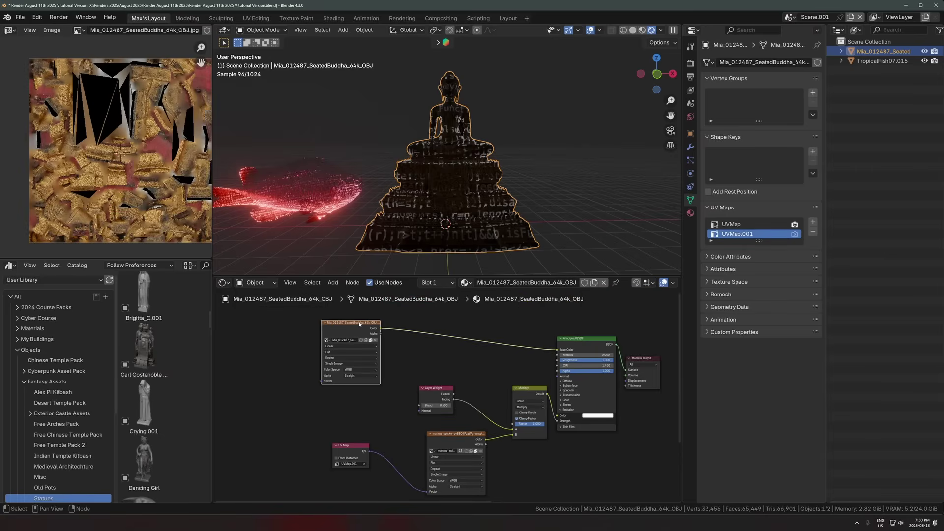
Add a Sun light with strength 6.950, rotated about -45.2°, and inspect the statue's lit base texture.
{"action": "key", "text": "shift+a"}
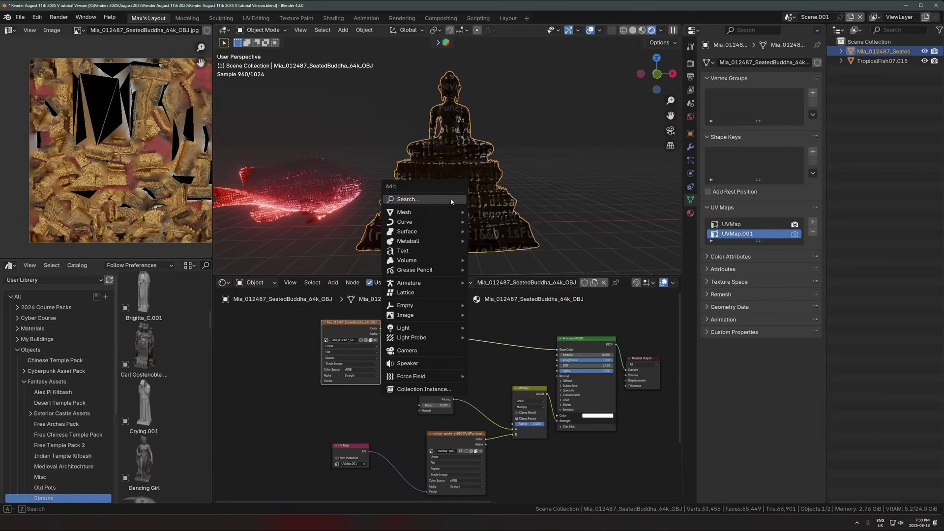
{"action": "key", "text": "shift+a"}
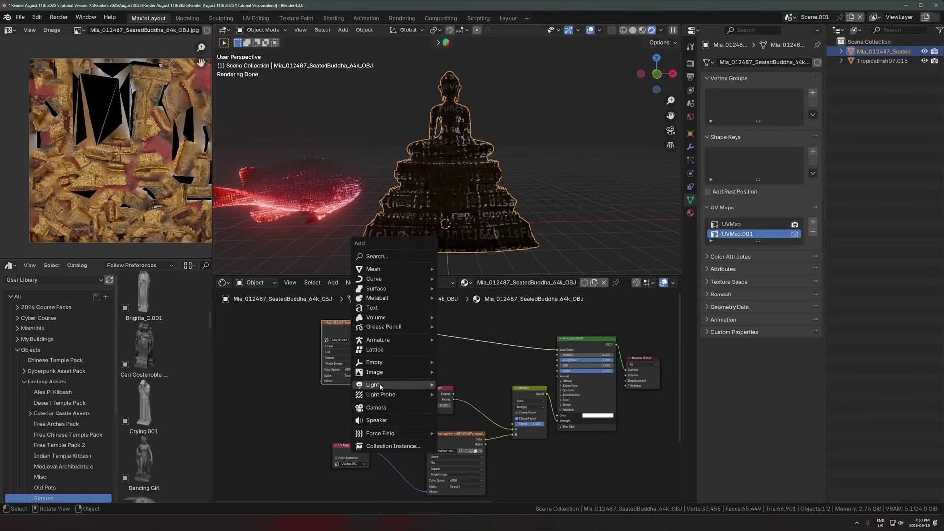
{"action": "mouse_move", "coordinate": [393, 384]}
{"action": "left_click", "coordinate": [473, 396]}
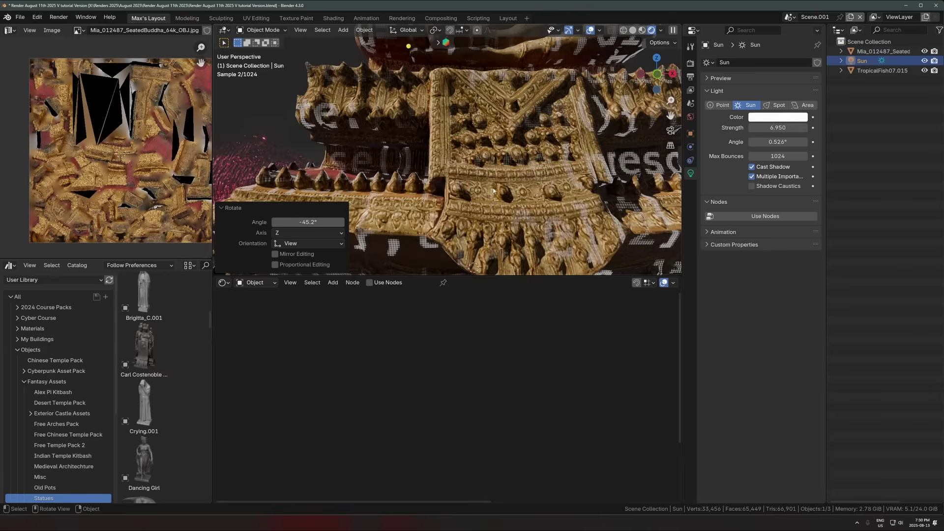
{"action": "left_click", "coordinate": [491, 141]}
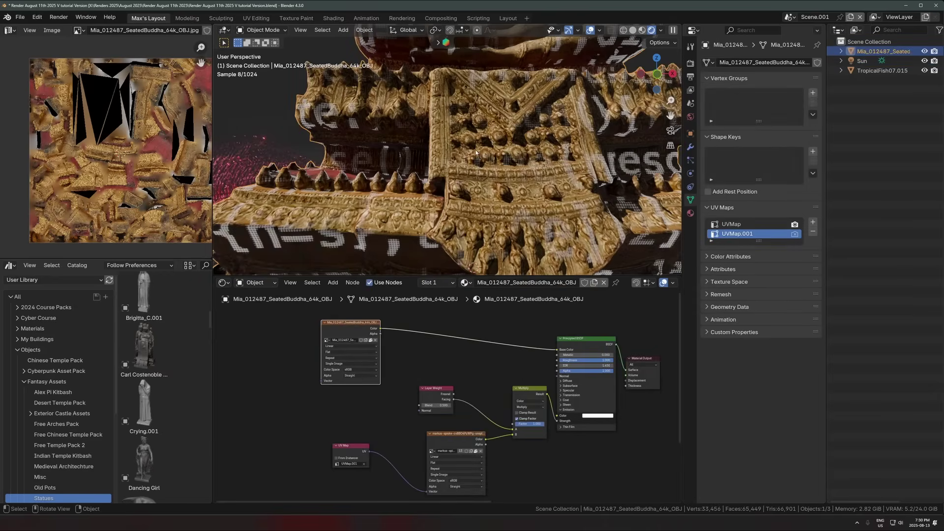
{"action": "scroll", "coordinate": [442, 191], "scroll_direction": "up", "scroll_amount": 2}
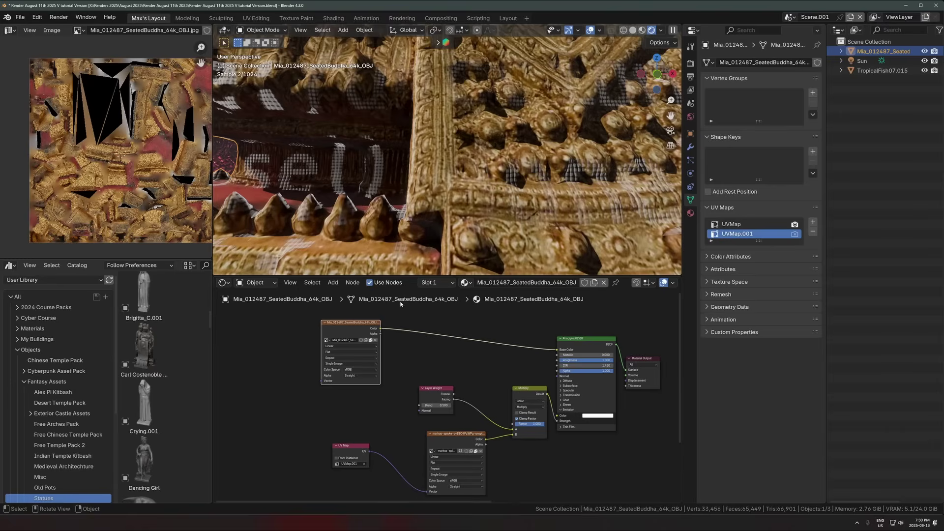
{"action": "scroll", "coordinate": [460, 219], "scroll_direction": "down", "scroll_amount": 8}
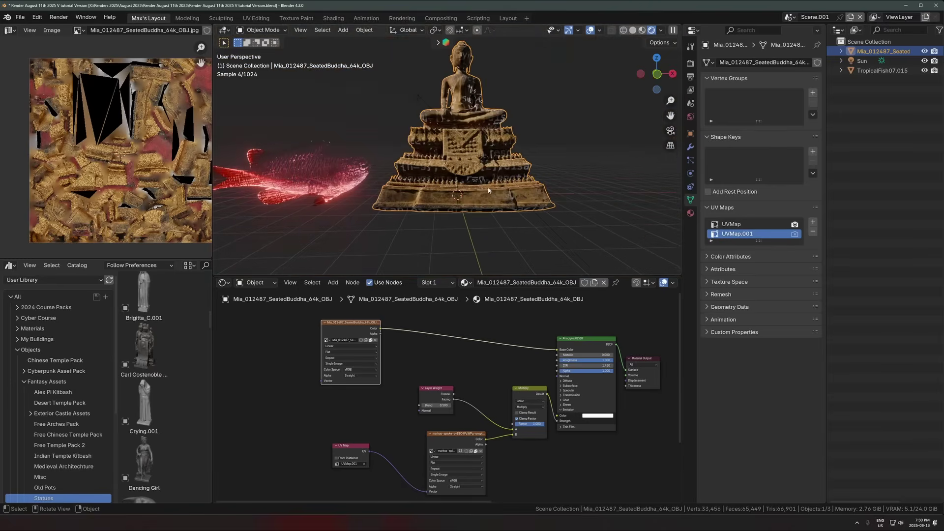
Enter edit mode on the statue, hide the viewport overlays, and choose UVMap.001 in the UV Editor.
{"action": "key", "text": "Tab"}
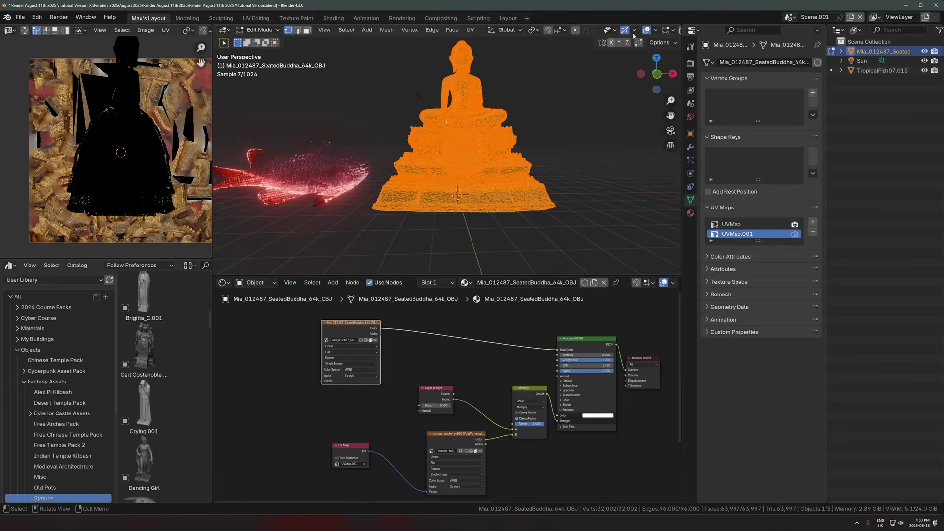
{"action": "left_click", "coordinate": [646, 30]}
{"action": "scroll", "coordinate": [158, 32], "scroll_direction": "down", "scroll_amount": 5}
{"action": "scroll", "coordinate": [159, 33], "scroll_direction": "down", "scroll_amount": 2}
{"action": "left_click", "coordinate": [147, 31]}
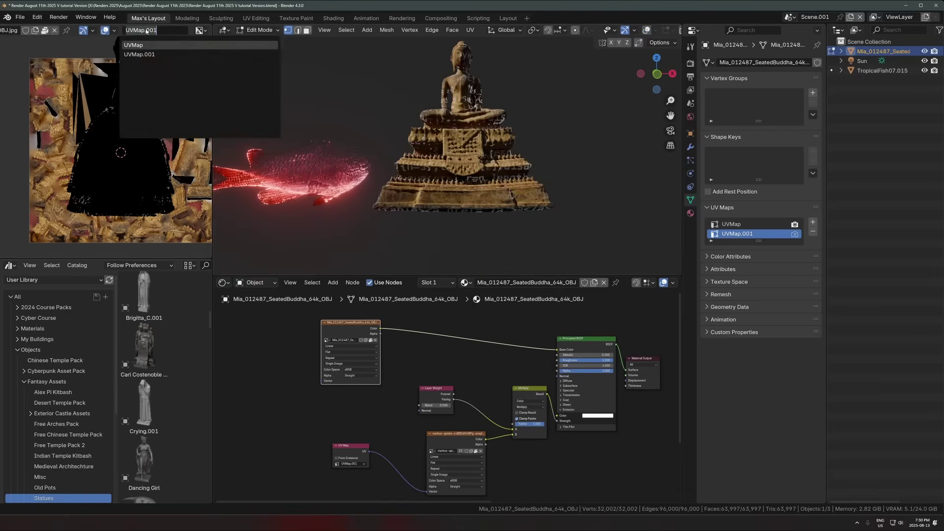
{"action": "left_click", "coordinate": [143, 55]}
{"action": "scroll", "coordinate": [106, 148], "scroll_direction": "down", "scroll_amount": 4}
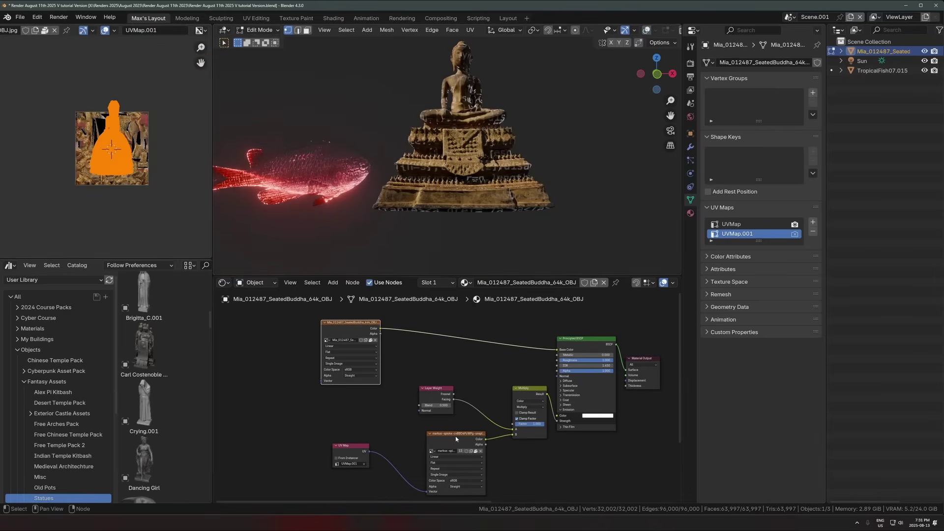
Scale up the statue's UVs over the code image so the code repeats smaller, and return to object mode.
{"action": "key", "text": "s"}
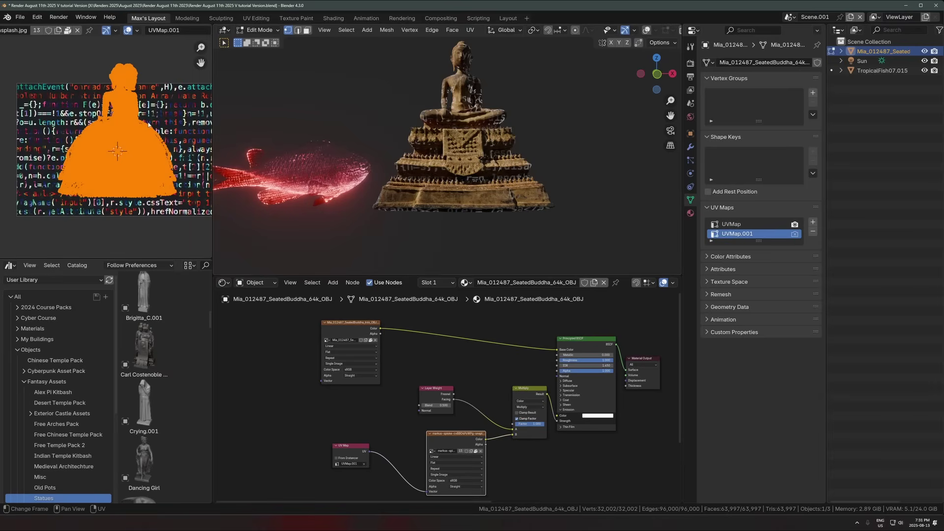
{"action": "left_click", "coordinate": [250, 88]}
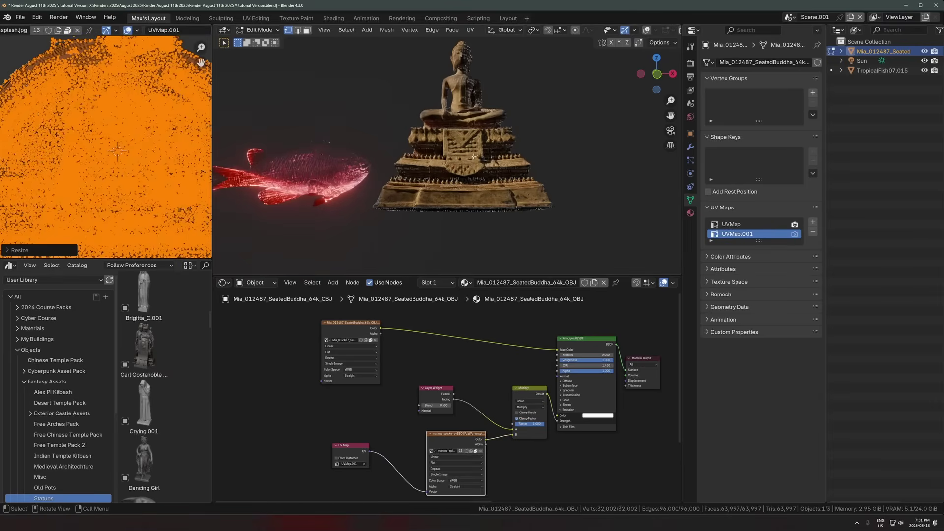
{"action": "middle_click_drag", "start_coordinate": [475, 153], "coordinate": [470, 178], "text": "ctrl"}
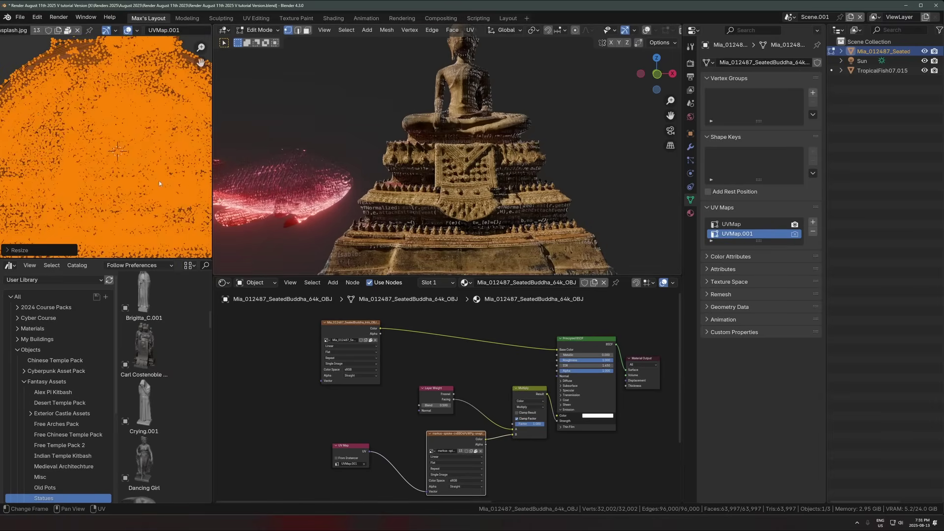
{"action": "key", "text": "s"}
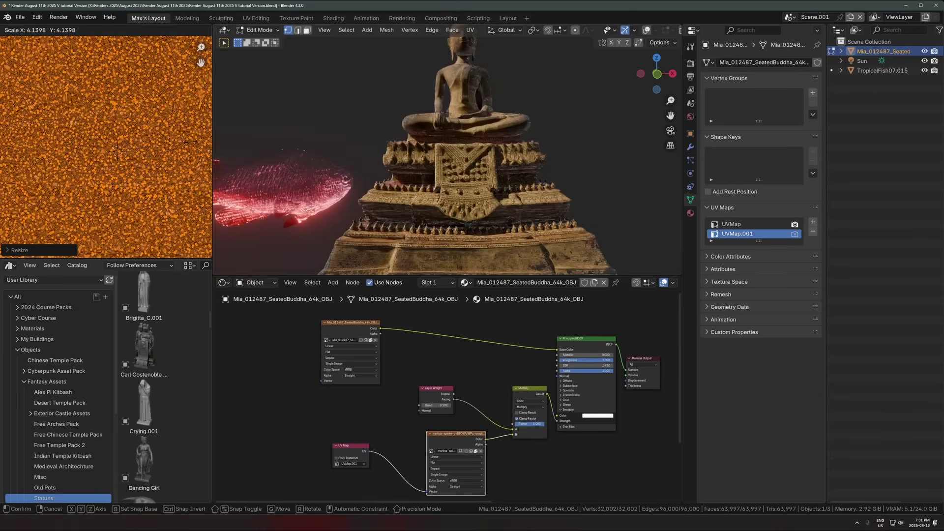
{"action": "right_click", "coordinate": [295, 145]}
{"action": "key", "text": "s"}
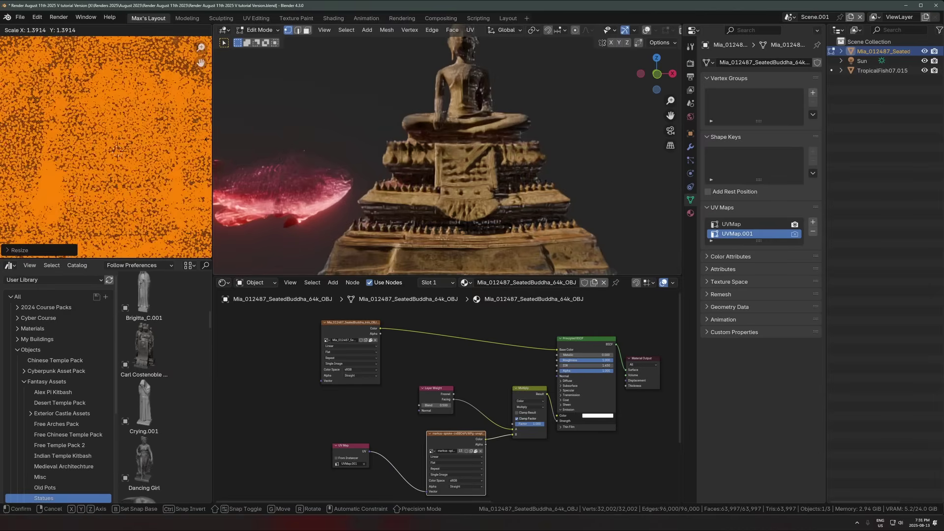
{"action": "left_click", "coordinate": [116, 151]}
{"action": "key", "text": "Tab"}
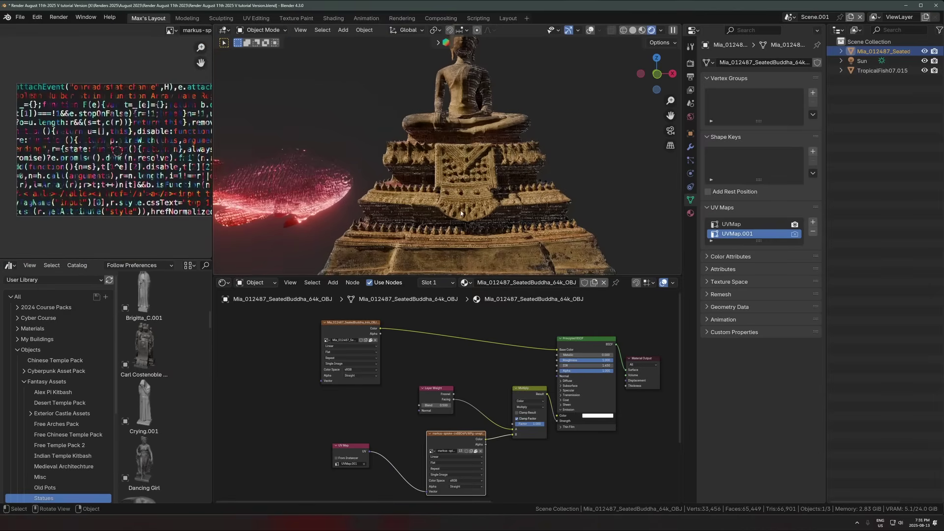
Switch the viewport out of rendered shading and back to Rendered.
{"action": "scroll", "coordinate": [457, 207], "scroll_direction": "down", "scroll_amount": 4}
{"action": "key", "text": "z"}
{"action": "left_click", "coordinate": [543, 181]}
{"action": "key", "text": "z"}
{"action": "left_click", "coordinate": [443, 125]}
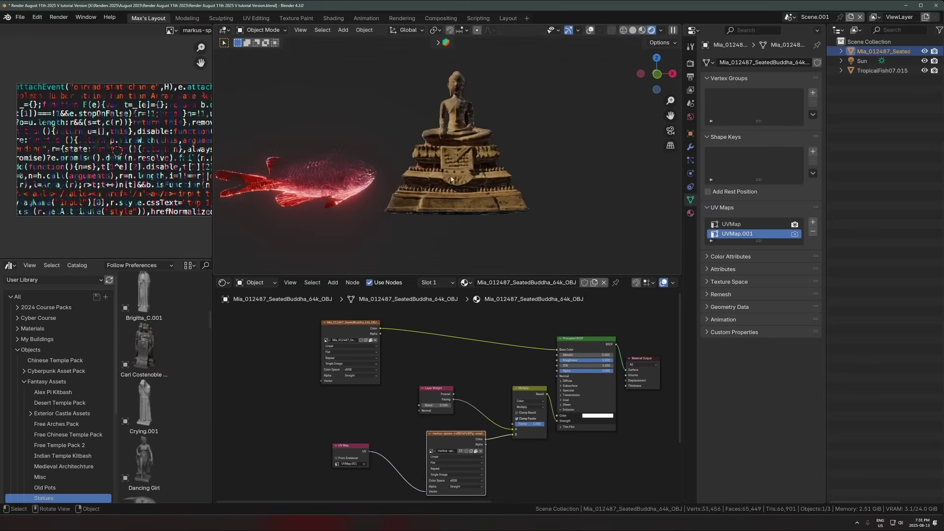
Turn the viewport overlays back on and delete the Sun light, leaving the statue selected.
{"action": "middle_click_drag", "start_coordinate": [433, 68], "coordinate": [402, 87]}
{"action": "scroll", "coordinate": [403, 87], "scroll_direction": "down", "scroll_amount": 4}
{"action": "left_click", "coordinate": [496, 89]}
{"action": "left_click_drag", "start_coordinate": [354, 99], "coordinate": [507, 179]}
{"action": "left_click", "coordinate": [591, 30]}
{"action": "left_click", "coordinate": [489, 190]}
{"action": "key", "text": "x"}
{"action": "left_click", "coordinate": [489, 190]}
{"action": "left_click", "coordinate": [455, 154]}
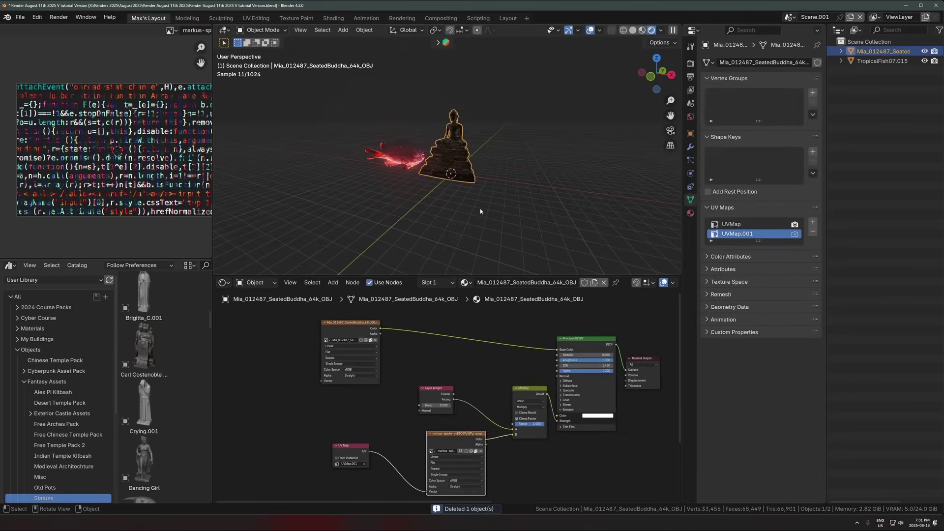
{"action": "scroll", "coordinate": [483, 204], "scroll_direction": "up", "scroll_amount": 3}
{"action": "scroll", "coordinate": [482, 204], "scroll_direction": "up", "scroll_amount": 3}
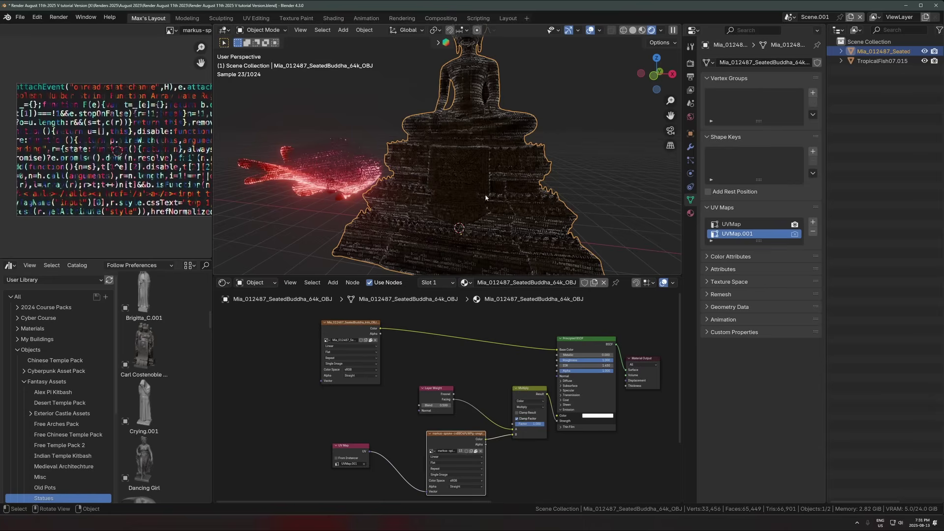
{"action": "middle_click_drag", "start_coordinate": [510, 393], "coordinate": [424, 364]}
{"action": "scroll", "coordinate": [424, 364], "scroll_direction": "up", "scroll_amount": 3}
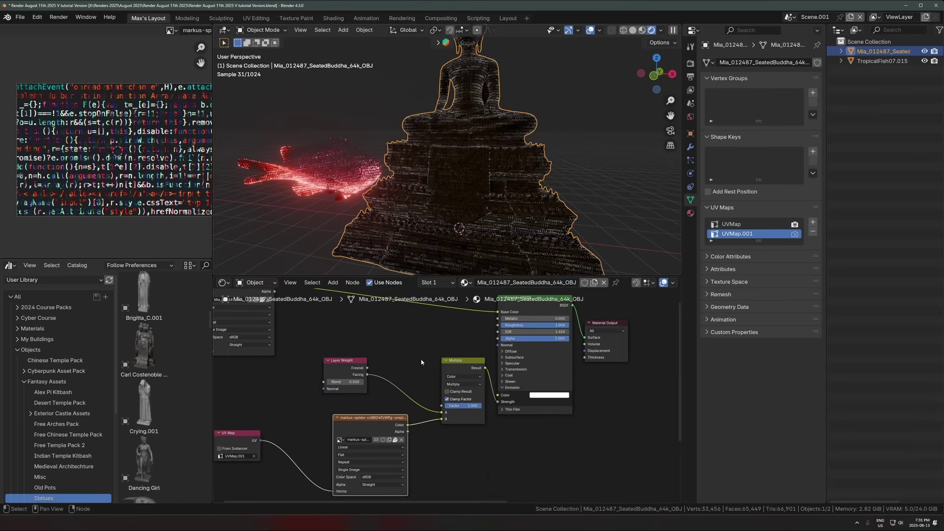
{"action": "key", "text": "shift+a"}
{"action": "type", "text": "c"}
{"action": "key", "text": "Escape"}
{"action": "left_click", "coordinate": [348, 362]}
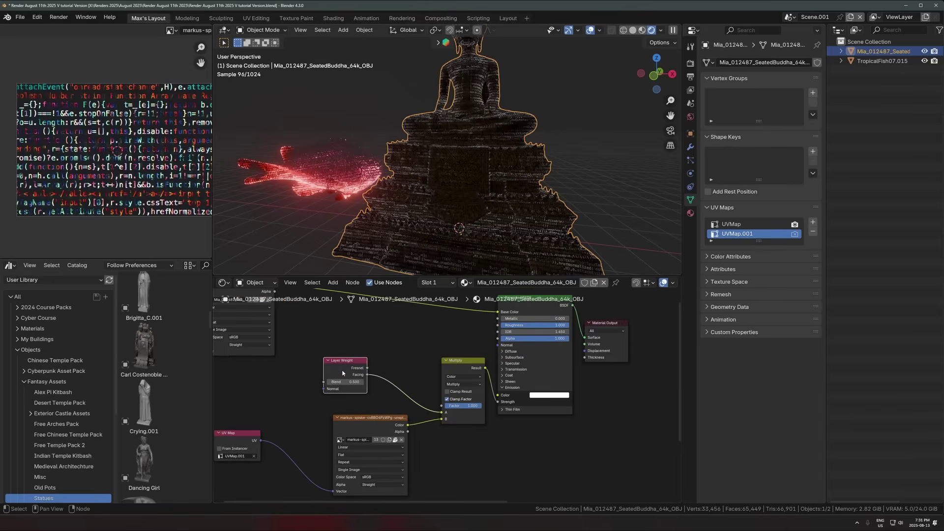
Insert a Map Range node between the Multiply result and the Emission Strength, and set its To Max to 18.7.
{"action": "key", "text": "shift+a"}
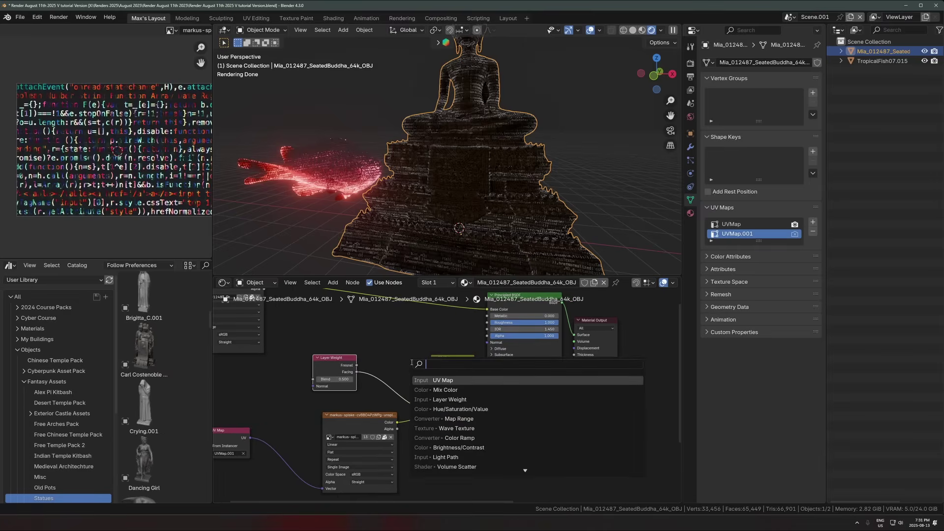
{"action": "type", "text": "map"}
{"action": "left_click", "coordinate": [459, 399]}
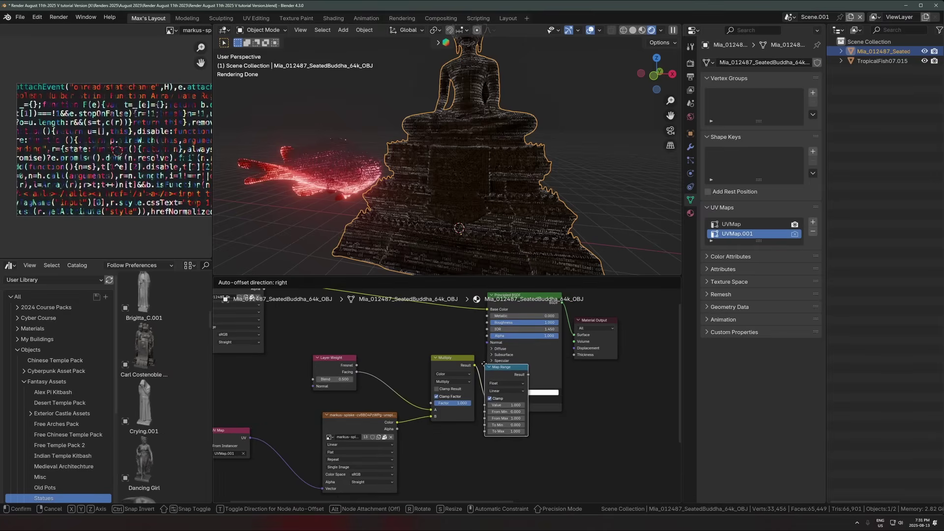
{"action": "left_click", "coordinate": [487, 362]}
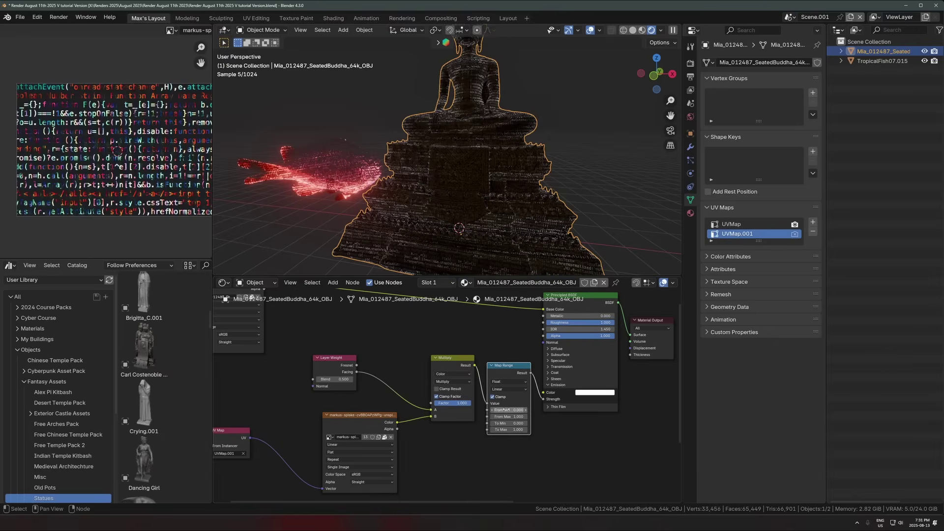
{"action": "middle_click_drag", "start_coordinate": [498, 452], "coordinate": [416, 469]}
{"action": "left_click_drag", "start_coordinate": [427, 447], "coordinate": [447, 447]}
Insert a Color Ramp between the Layer Weight and the Multiply node, and set its interpolation to Ease.
{"action": "key", "text": "shift+a"}
{"action": "type", "text": "c"}
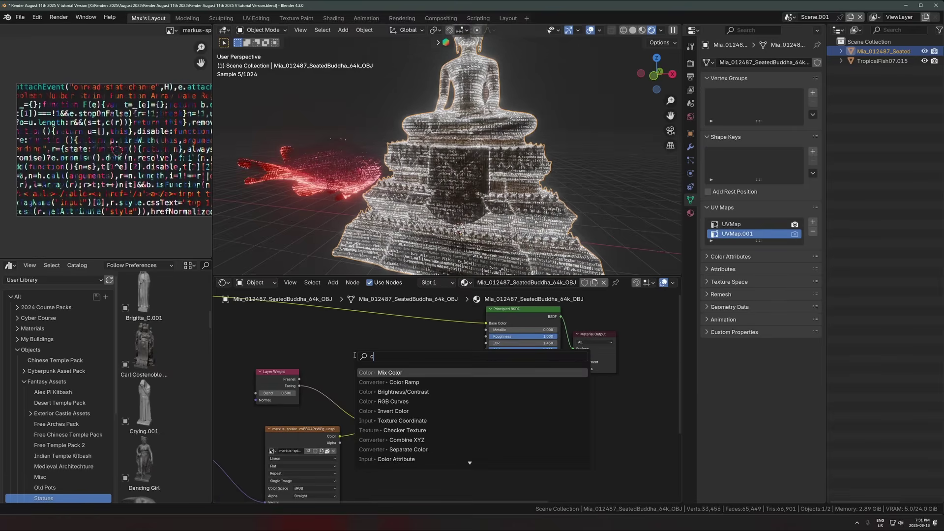
{"action": "type", "text": "ol"}
{"action": "left_click", "coordinate": [403, 383]}
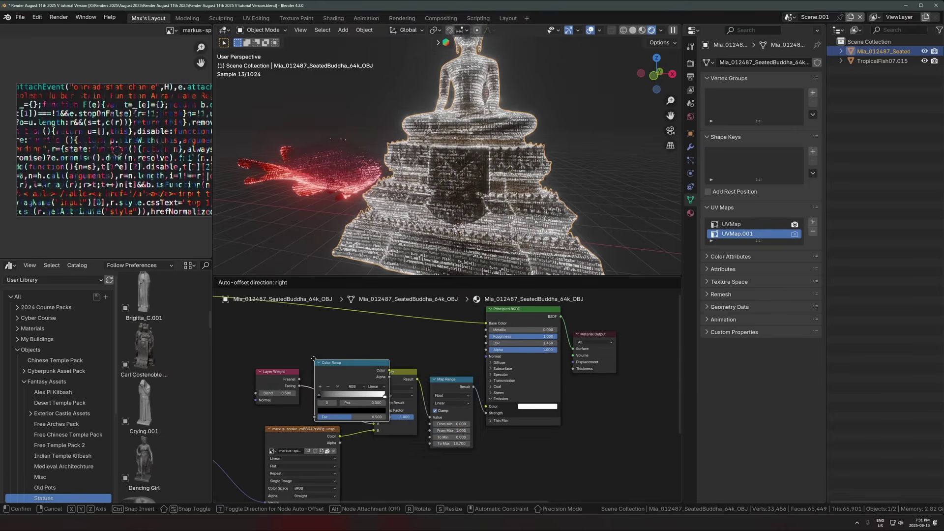
{"action": "left_click", "coordinate": [358, 371]}
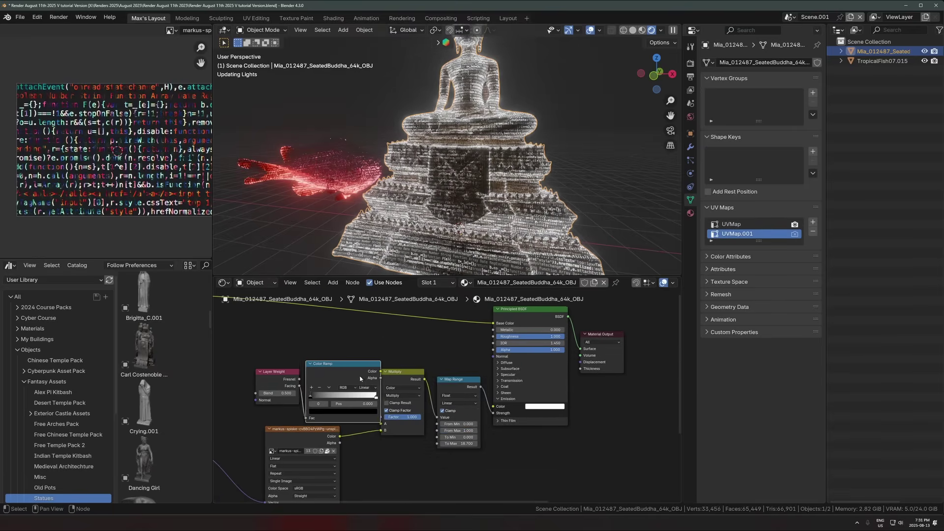
{"action": "mouse_move", "coordinate": [318, 396]}
{"action": "left_mouse_down"}
{"action": "mouse_move", "coordinate": [328, 400]}
{"action": "mouse_move", "coordinate": [316, 397]}
{"action": "left_mouse_up"}
{"action": "left_click", "coordinate": [374, 388]}
{"action": "left_click", "coordinate": [374, 402]}
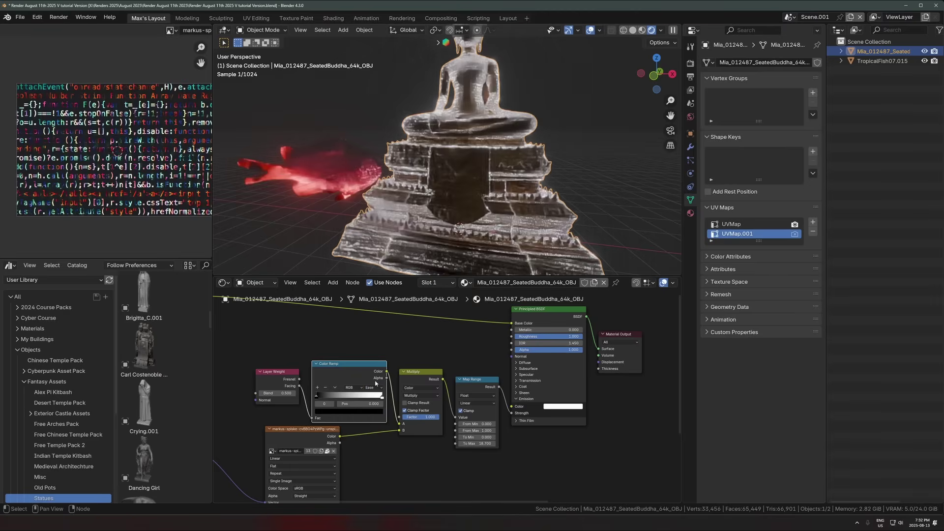
Try B-Spline interpolation on the Color Ramp, return it to Ease, and set the Layer Weight Blend to 0.610.
{"action": "left_click", "coordinate": [374, 387]}
{"action": "left_click", "coordinate": [374, 423]}
{"action": "left_click_drag", "start_coordinate": [324, 399], "coordinate": [326, 397]}
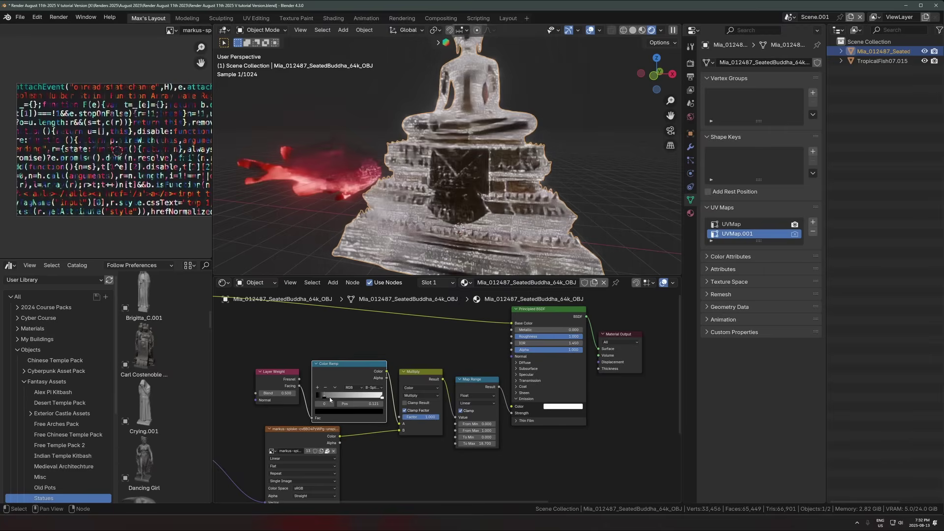
{"action": "left_click", "coordinate": [374, 388]}
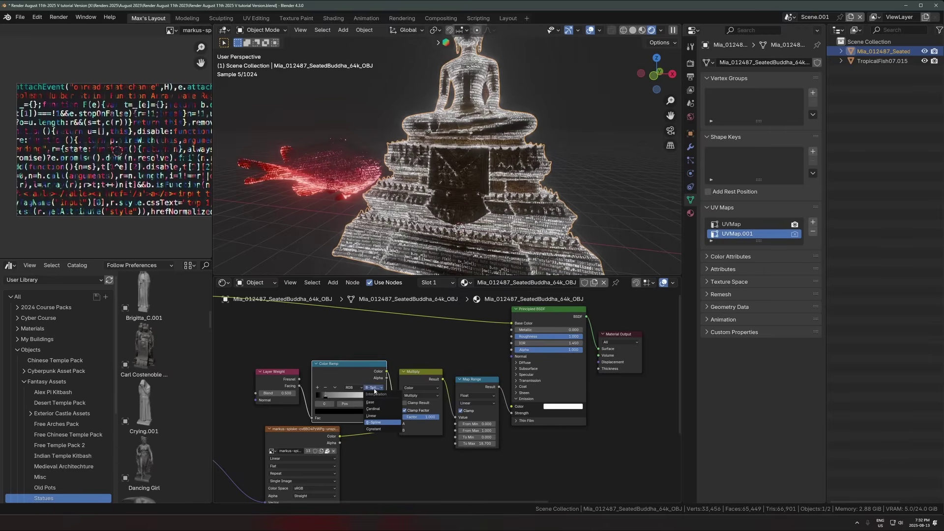
{"action": "left_click", "coordinate": [372, 402]}
{"action": "left_click_drag", "start_coordinate": [325, 397], "coordinate": [281, 393]}
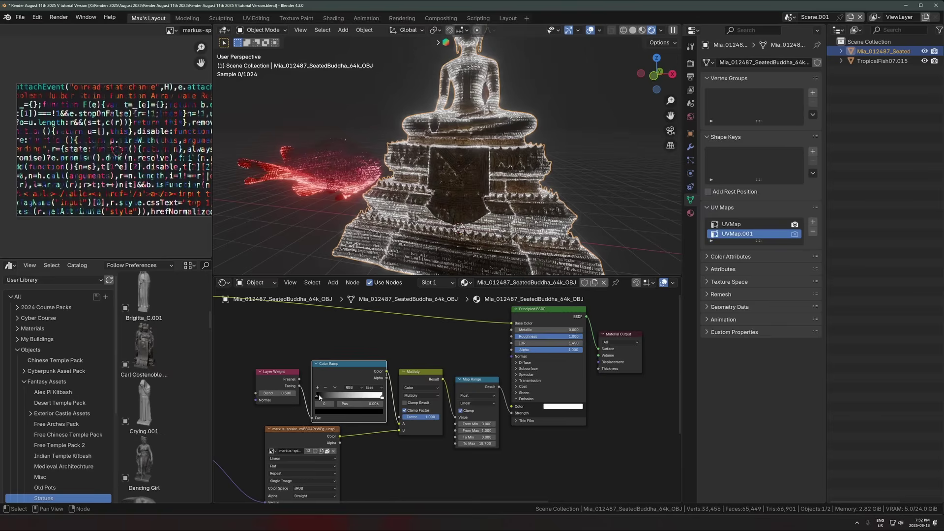
Deselect all objects and examine the glowing statue beside the fish without its selection outline.
{"action": "middle_click_drag", "start_coordinate": [561, 106], "coordinate": [579, 105]}
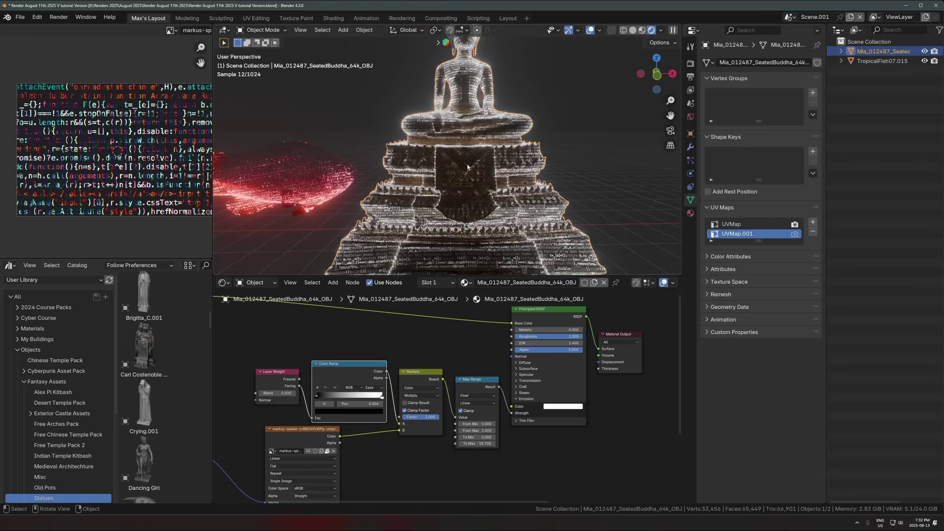
{"action": "scroll", "coordinate": [492, 206], "scroll_direction": "down", "scroll_amount": 5}
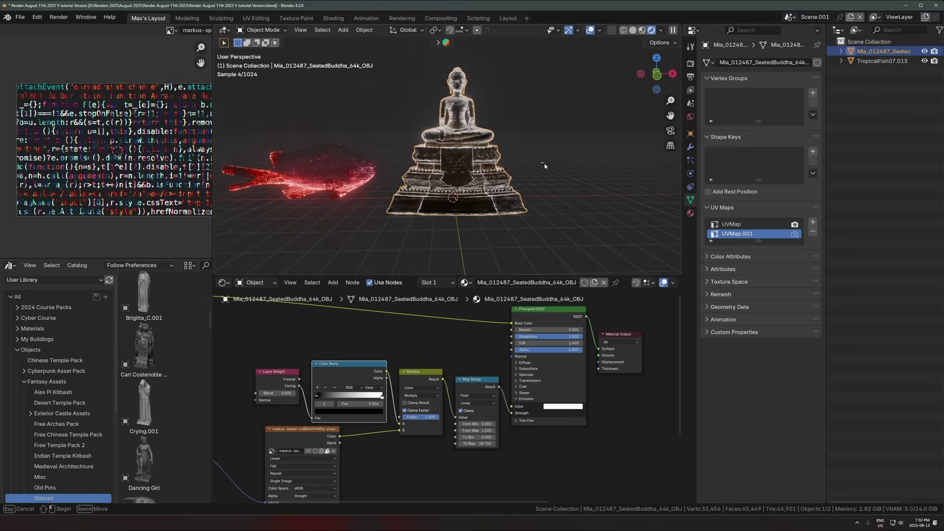
{"action": "key", "text": "alt+a"}
{"action": "middle_click_drag", "start_coordinate": [548, 196], "coordinate": [550, 222]}
{"action": "scroll", "coordinate": [491, 223], "scroll_direction": "up", "scroll_amount": 4}
{"action": "middle_click_drag", "start_coordinate": [488, 220], "coordinate": [445, 202]}
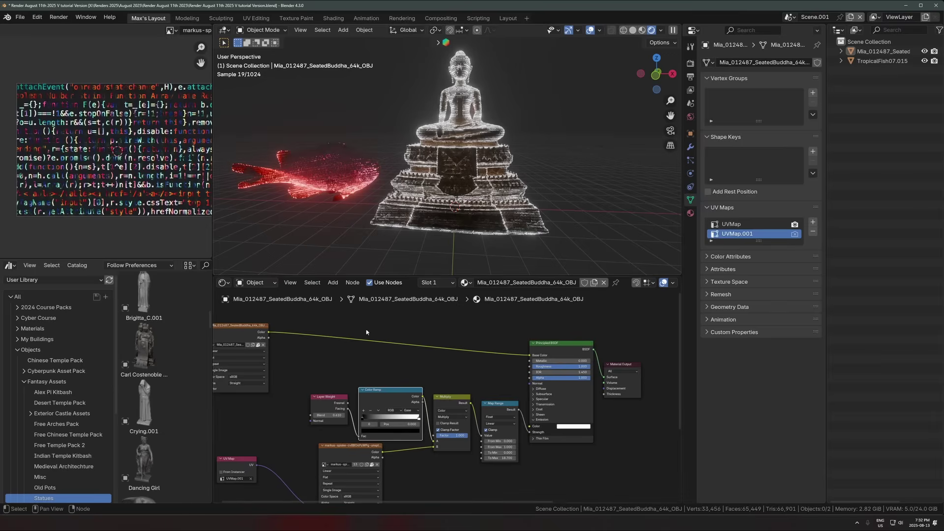
Link the Buddha image texture's Color output to the Principled BSDF's Emission Color as well.
{"action": "left_click", "coordinate": [239, 336]}
{"action": "scroll", "coordinate": [121, 188], "scroll_direction": "up", "scroll_amount": 3}
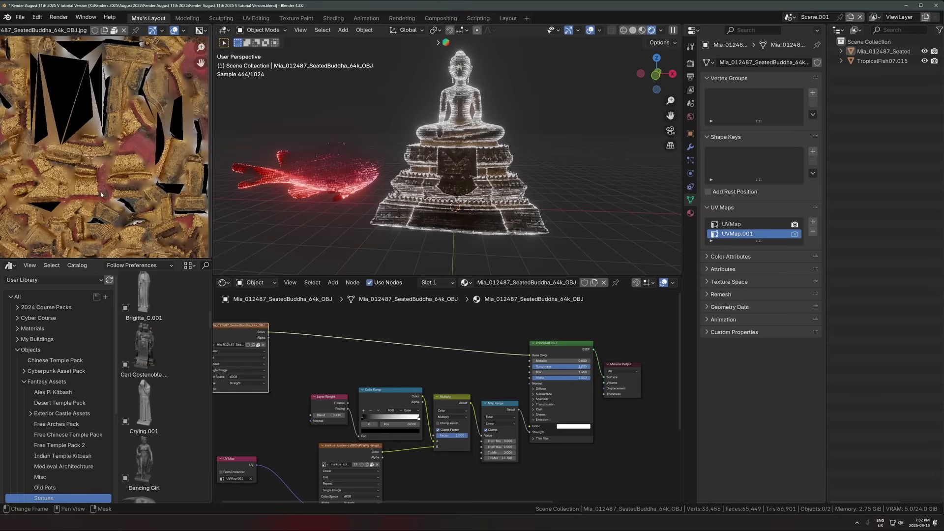
{"action": "scroll", "coordinate": [115, 200], "scroll_direction": "up", "scroll_amount": 3}
{"action": "scroll", "coordinate": [115, 200], "scroll_direction": "down", "scroll_amount": 3}
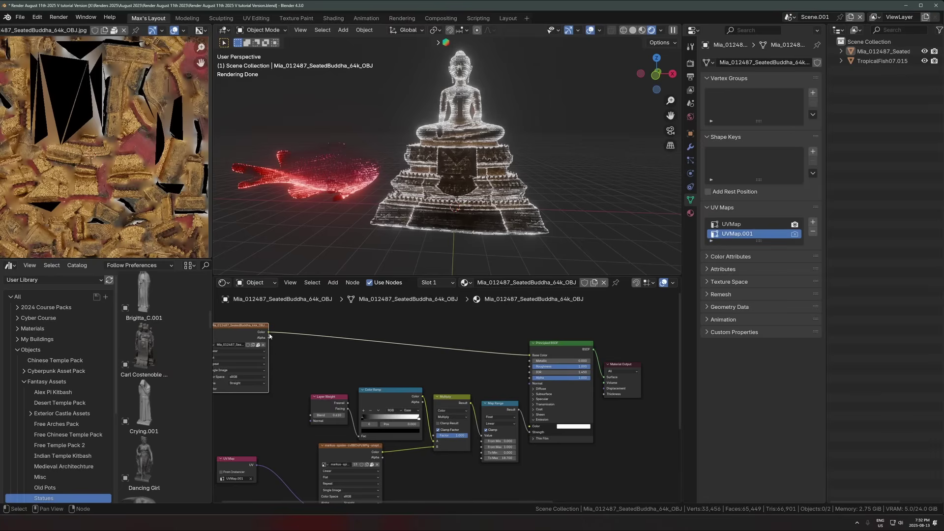
{"action": "left_click_drag", "start_coordinate": [268, 334], "coordinate": [528, 436]}
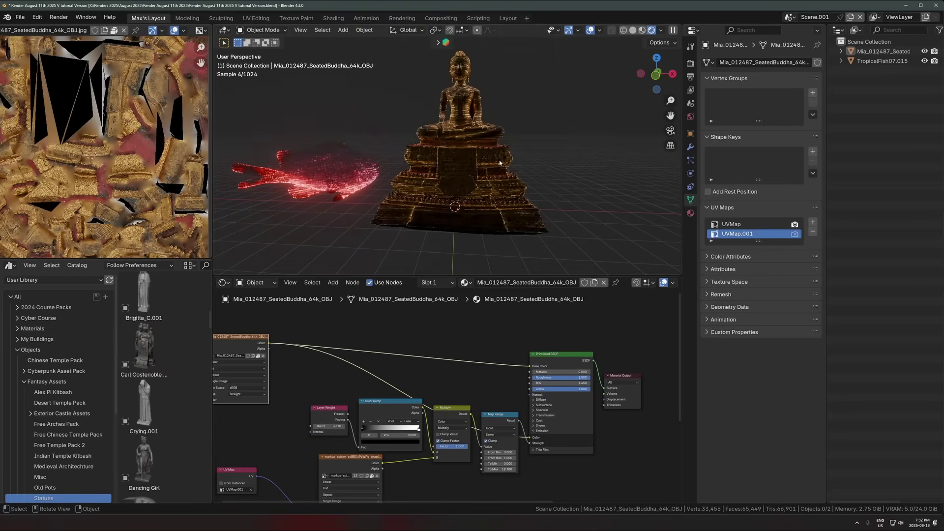
{"action": "scroll", "coordinate": [495, 154], "scroll_direction": "up", "scroll_amount": 4}
{"action": "middle_click_drag", "start_coordinate": [497, 183], "coordinate": [511, 187]}
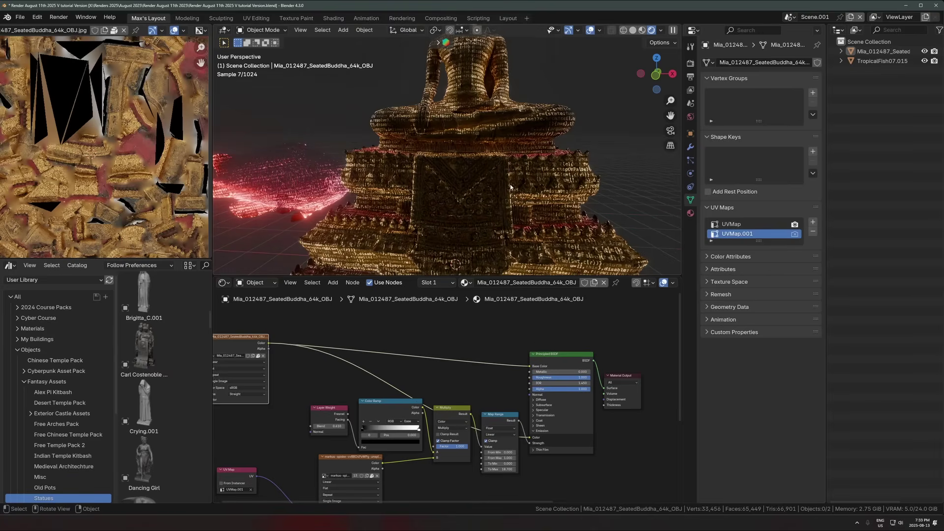
Insert a Hue/Saturation/Value node on the link to Emission Color and set its Saturation to 0.490.
{"action": "key", "text": "shift+a"}
{"action": "type", "text": "hue"}
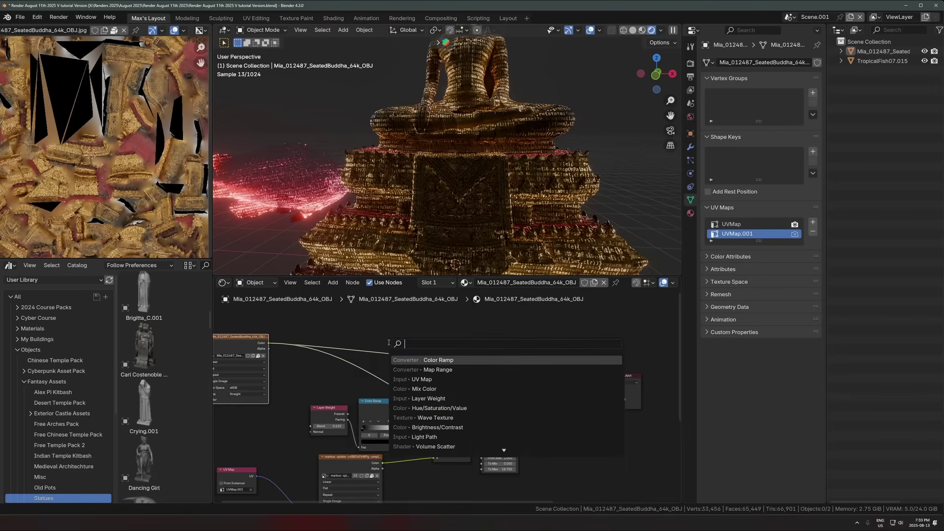
{"action": "left_click", "coordinate": [415, 360]}
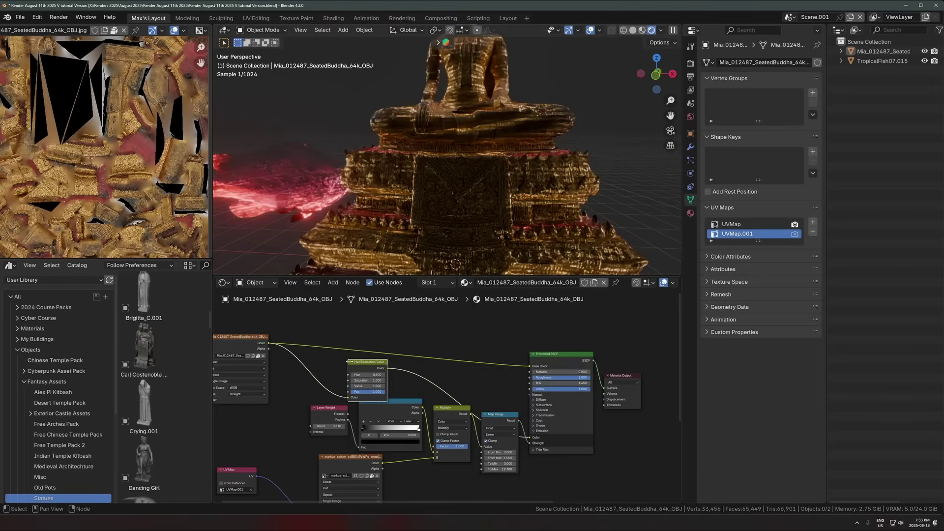
{"action": "left_click", "coordinate": [340, 376]}
{"action": "left_click_drag", "start_coordinate": [342, 375], "coordinate": [308, 376]}
{"action": "scroll", "coordinate": [467, 184], "scroll_direction": "down", "scroll_amount": 5}
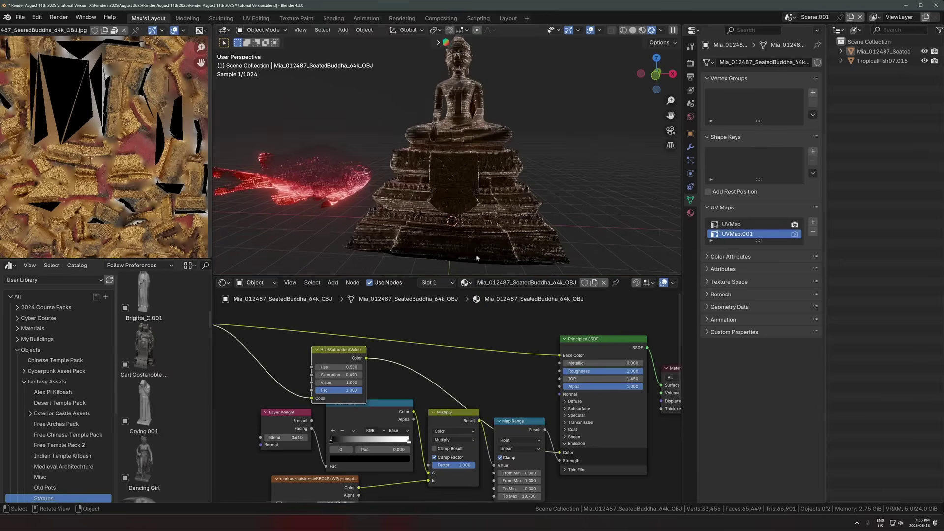
Insert a Mix Color node between the Hue/Saturation/Value node and Emission Color, and place it in free space beside that node.
{"action": "key", "text": "shift+a"}
{"action": "left_click", "coordinate": [414, 360]}
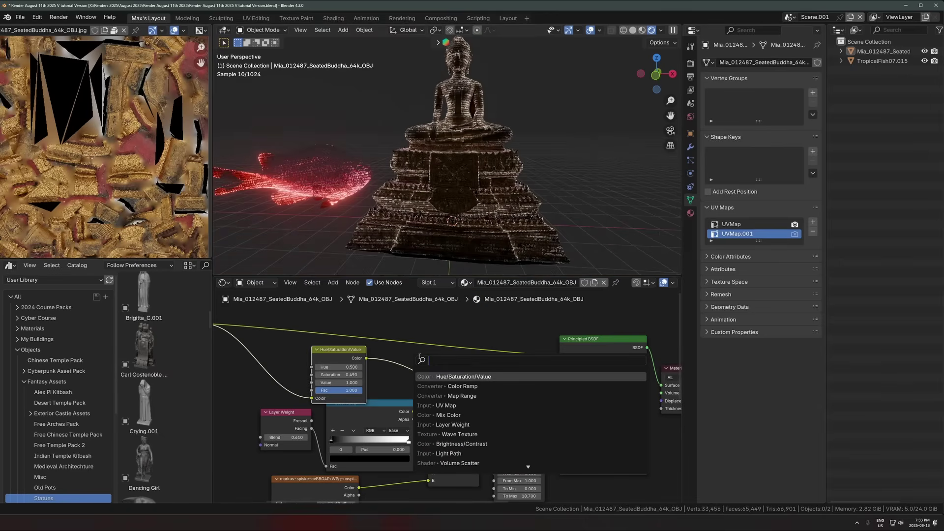
{"action": "type", "text": "mix"}
{"action": "left_click", "coordinate": [454, 387]}
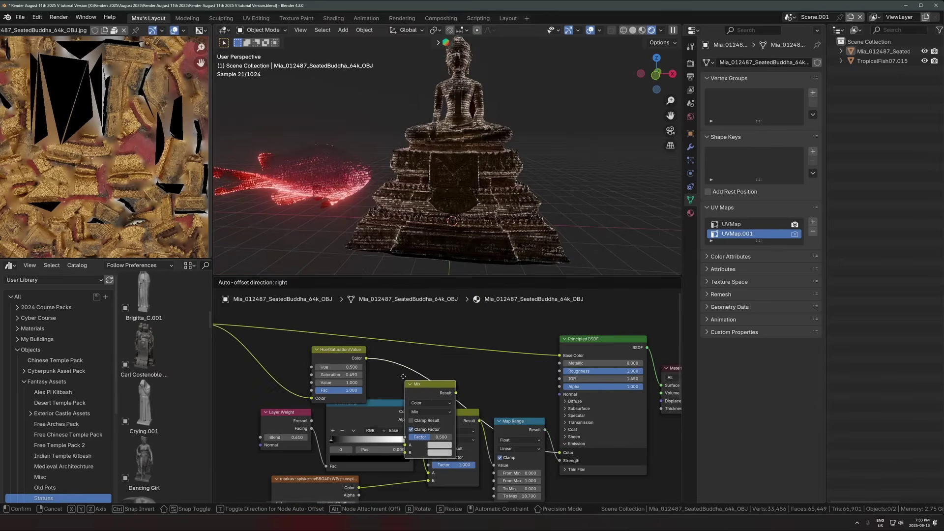
{"action": "left_click", "coordinate": [398, 421]}
{"action": "scroll", "coordinate": [399, 421], "scroll_direction": "down", "scroll_amount": 3}
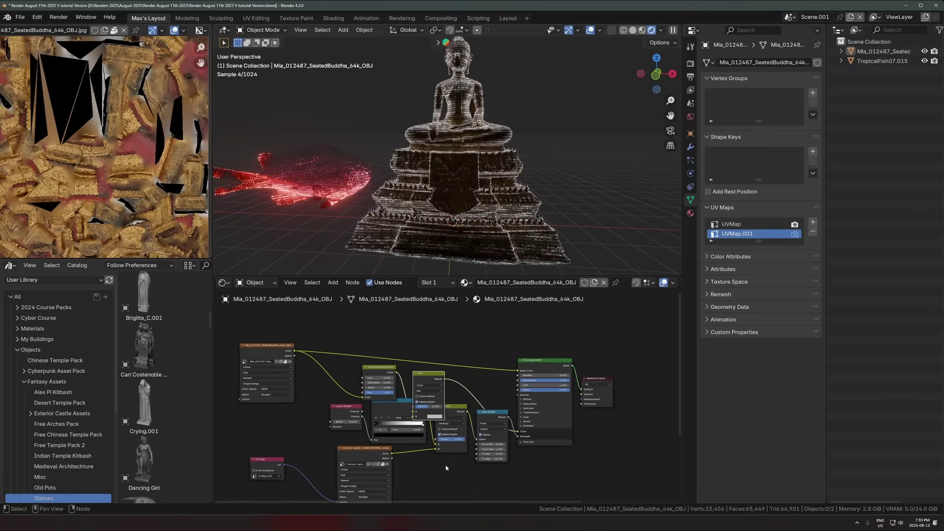
{"action": "key", "text": "g"}
{"action": "left_click", "coordinate": [402, 433]}
Set the new Mix node to Multiply with a Factor of 0.738, and make its B color light blue (#8CCEFFFF).
{"action": "scroll", "coordinate": [433, 417], "scroll_direction": "up", "scroll_amount": 3}
{"action": "left_click", "coordinate": [412, 386]}
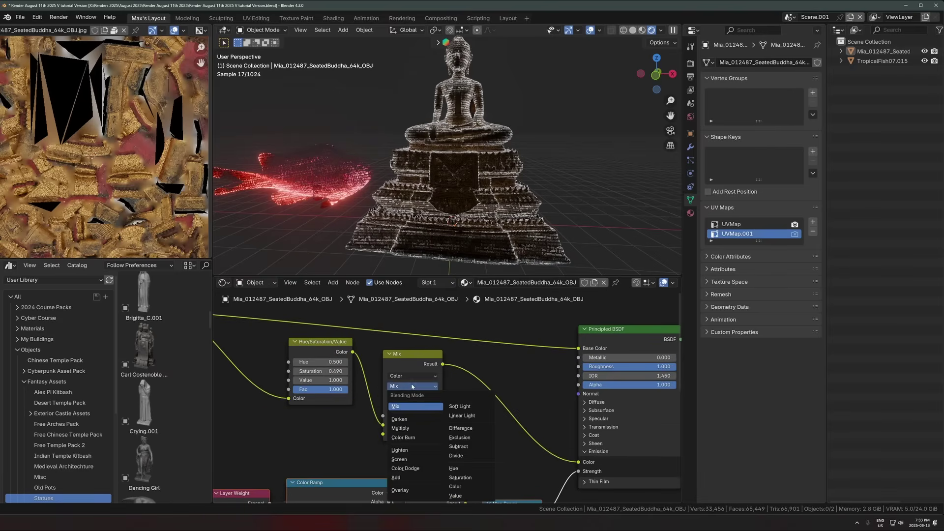
{"action": "left_click", "coordinate": [401, 428]}
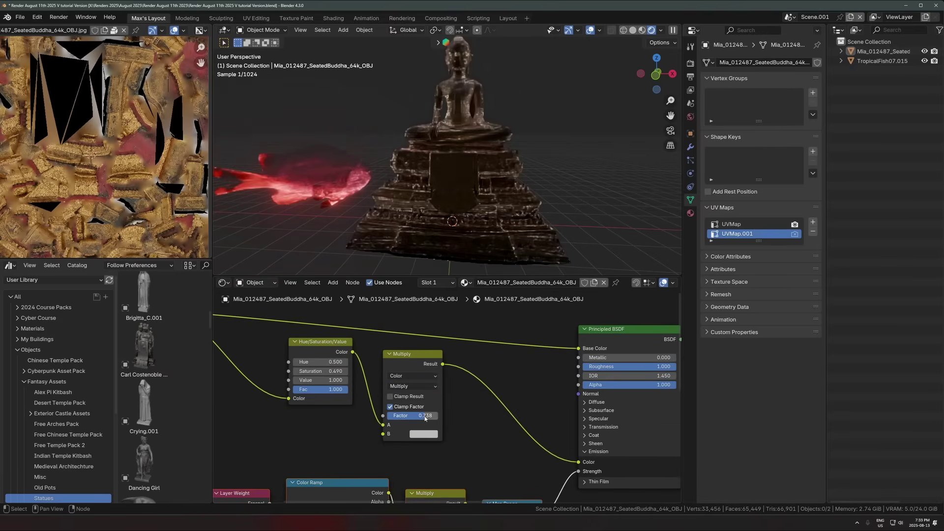
{"action": "left_click", "coordinate": [423, 434]}
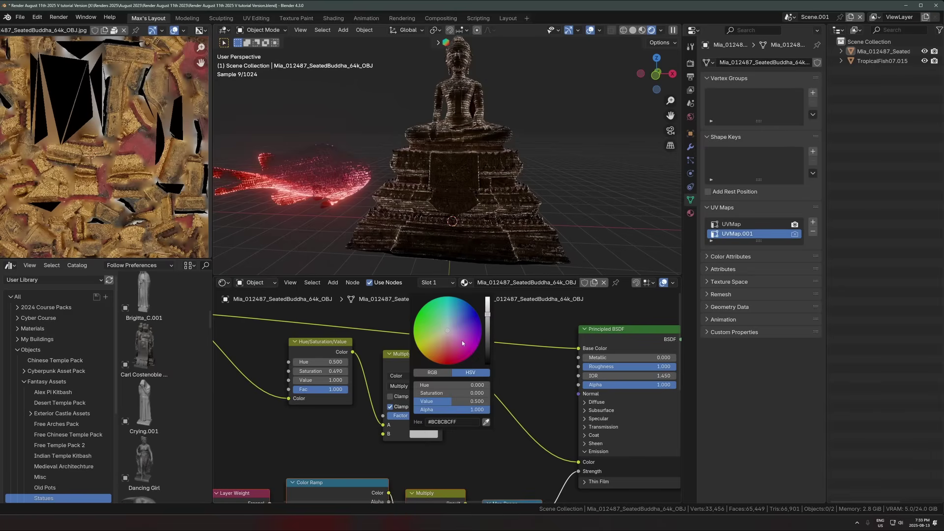
{"action": "left_click", "coordinate": [454, 317]}
{"action": "left_click_drag", "start_coordinate": [488, 314], "coordinate": [488, 297]}
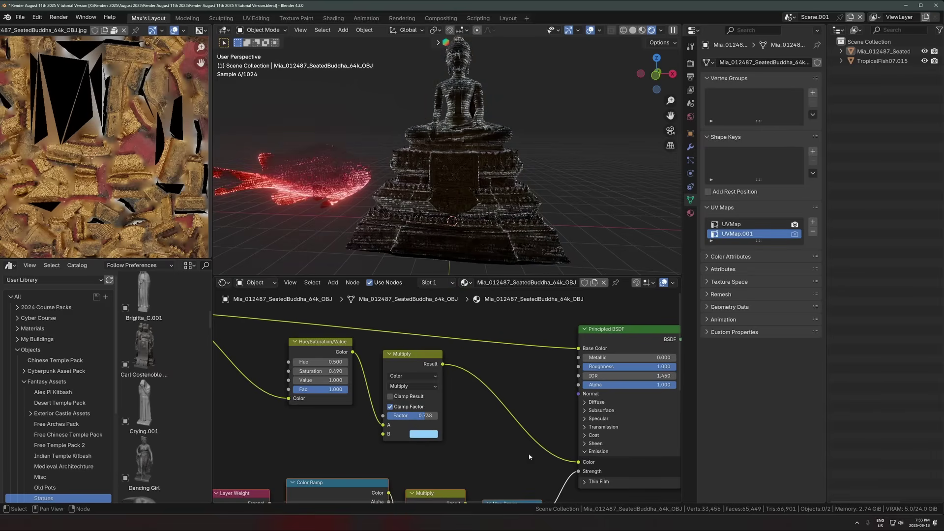
Set the Map Range node's To Max to 76.7 for a stronger emission.
{"action": "middle_click_drag", "start_coordinate": [517, 462], "coordinate": [482, 340]}
{"action": "left_click_drag", "start_coordinate": [477, 469], "coordinate": [677, 469]}
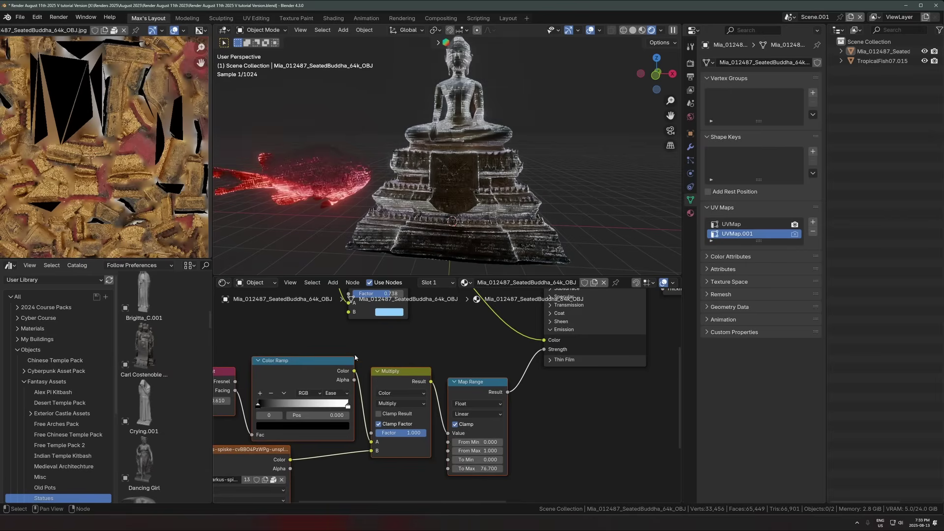
{"action": "middle_click_drag", "start_coordinate": [403, 318], "coordinate": [453, 374]}
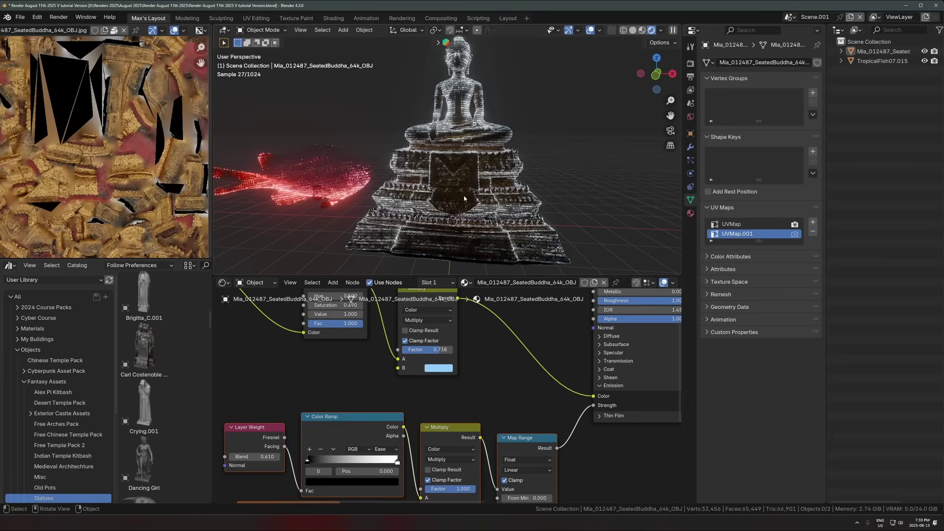
{"action": "scroll", "coordinate": [438, 186], "scroll_direction": "up", "scroll_amount": 3}
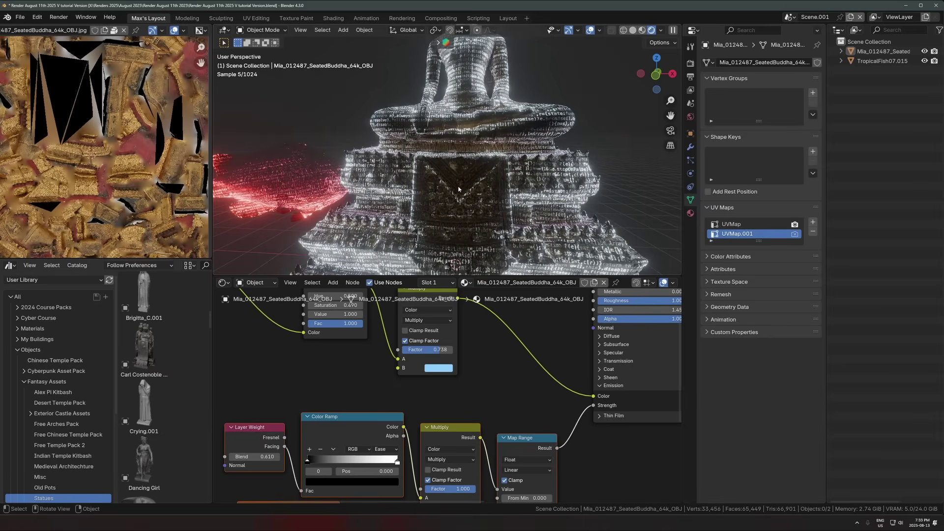
Try different hues for the emission Multiply node's B color and settle on a light blue.
{"action": "left_click", "coordinate": [432, 368]}
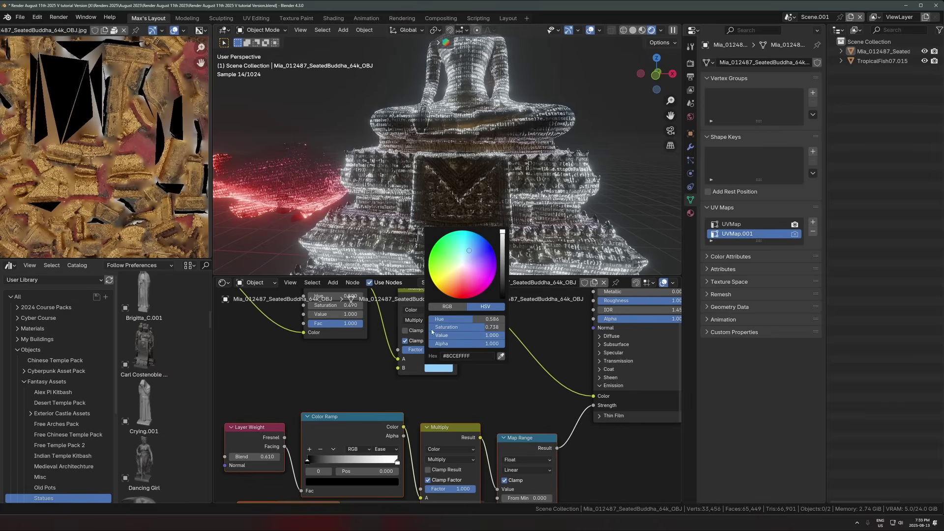
{"action": "mouse_move", "coordinate": [462, 296]}
{"action": "left_mouse_down"}
{"action": "mouse_move", "coordinate": [456, 256]}
{"action": "mouse_move", "coordinate": [472, 244]}
{"action": "left_mouse_up"}
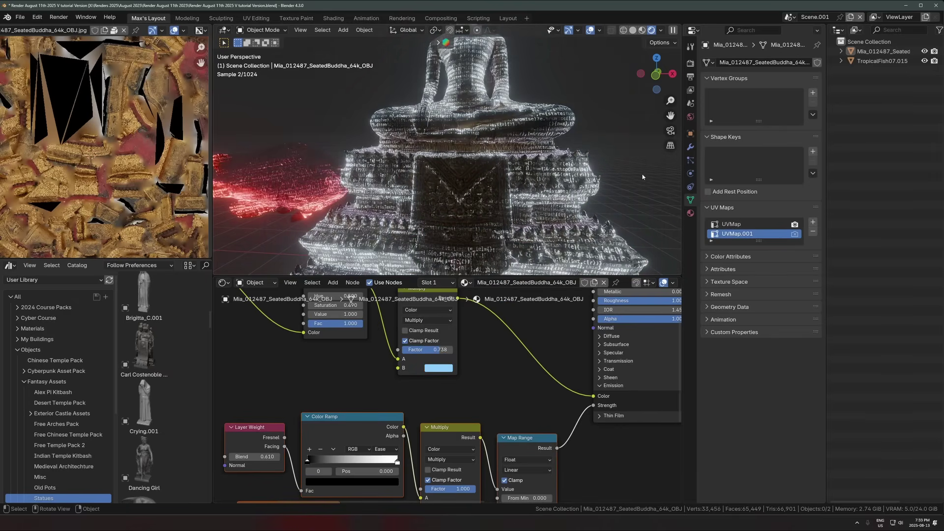
{"action": "scroll", "coordinate": [643, 177], "scroll_direction": "down", "scroll_amount": 5}
{"action": "scroll", "coordinate": [457, 367], "scroll_direction": "down", "scroll_amount": 3}
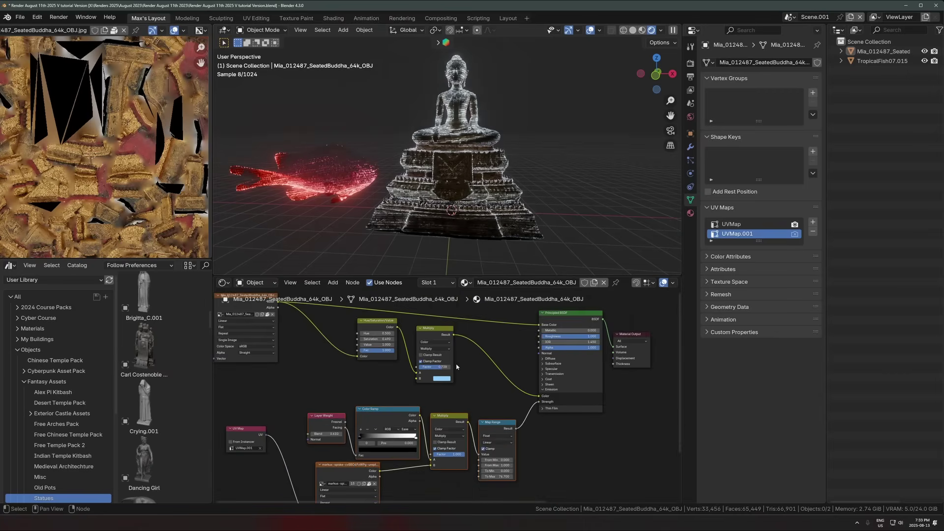
Set the Principled BSDF's Alpha to 0.822 so the Buddha statue turns slightly transparent.
{"action": "scroll", "coordinate": [492, 228], "scroll_direction": "up", "scroll_amount": 2}
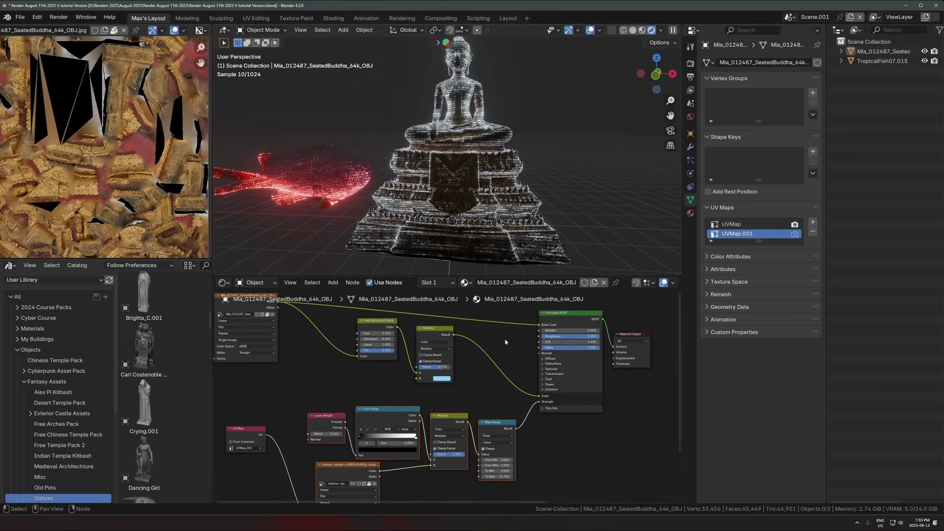
{"action": "scroll", "coordinate": [462, 407], "scroll_direction": "up", "scroll_amount": 3}
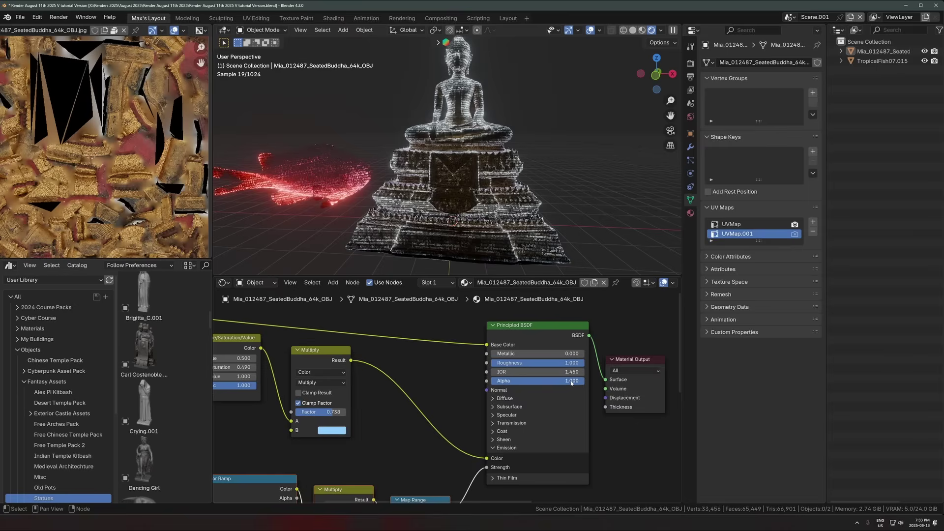
{"action": "left_click", "coordinate": [572, 382]}
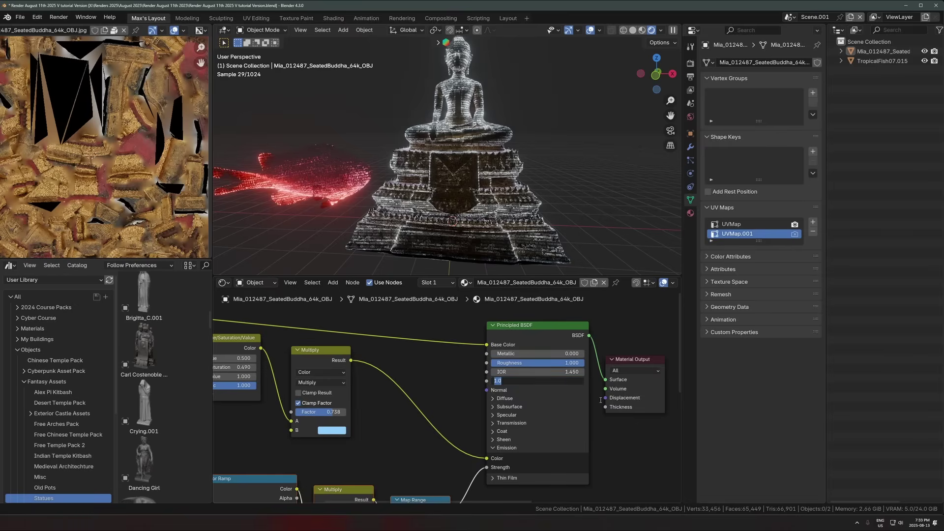
{"action": "type", "text": "0.782"}
{"action": "key", "text": "Return"}
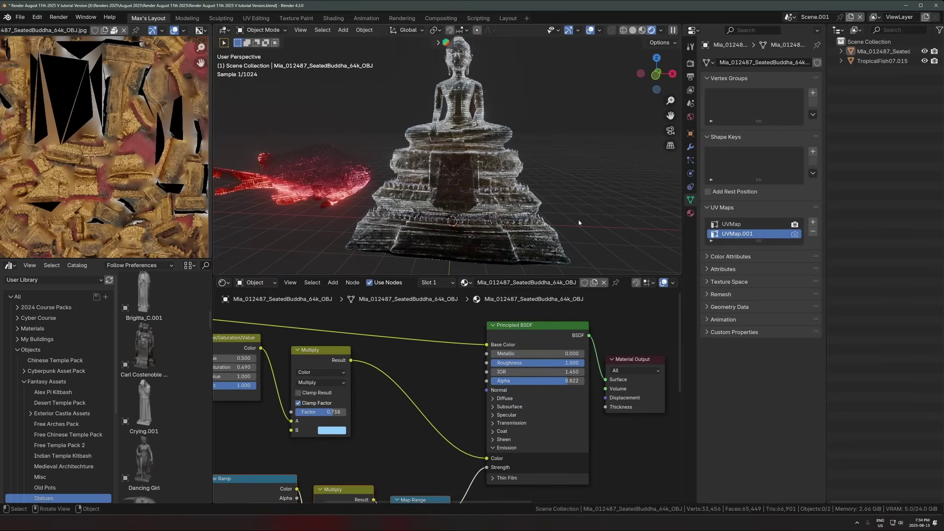
Expand the Transmission settings of the statue's Principled BSDF and set the transmission Weight to 0.178.
{"action": "middle_click_drag", "start_coordinate": [608, 193], "coordinate": [506, 217]}
{"action": "scroll", "coordinate": [505, 217], "scroll_direction": "up", "scroll_amount": 5}
{"action": "middle_click_drag", "start_coordinate": [431, 220], "coordinate": [491, 144], "text": "shift"}
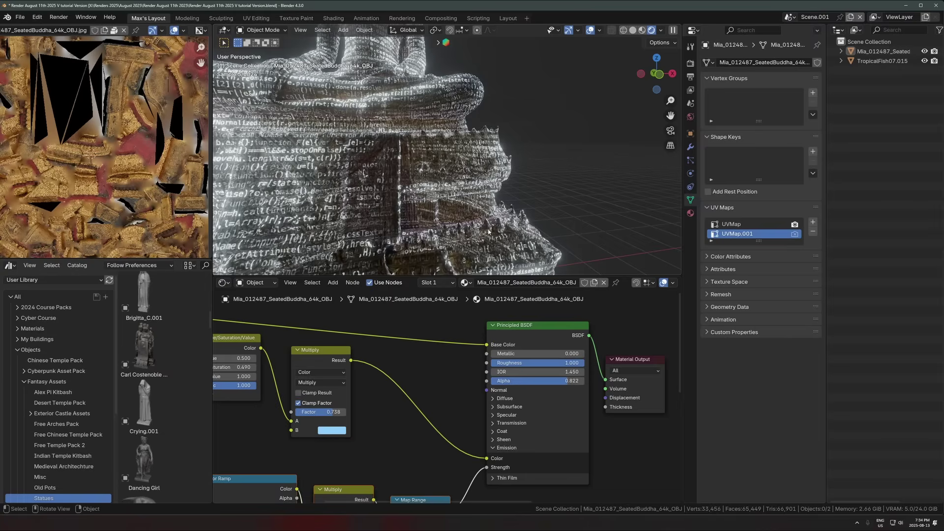
{"action": "middle_click_drag", "start_coordinate": [489, 231], "coordinate": [498, 201]}
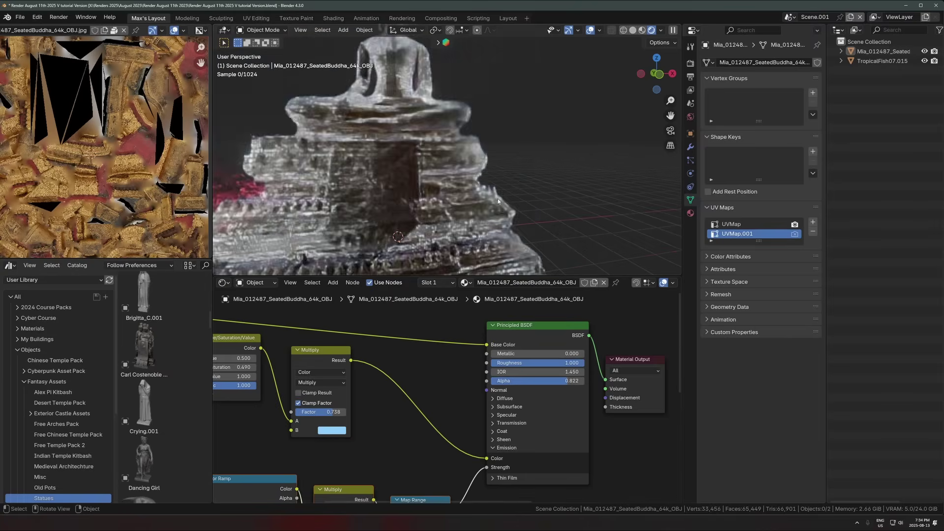
{"action": "left_click", "coordinate": [510, 423]}
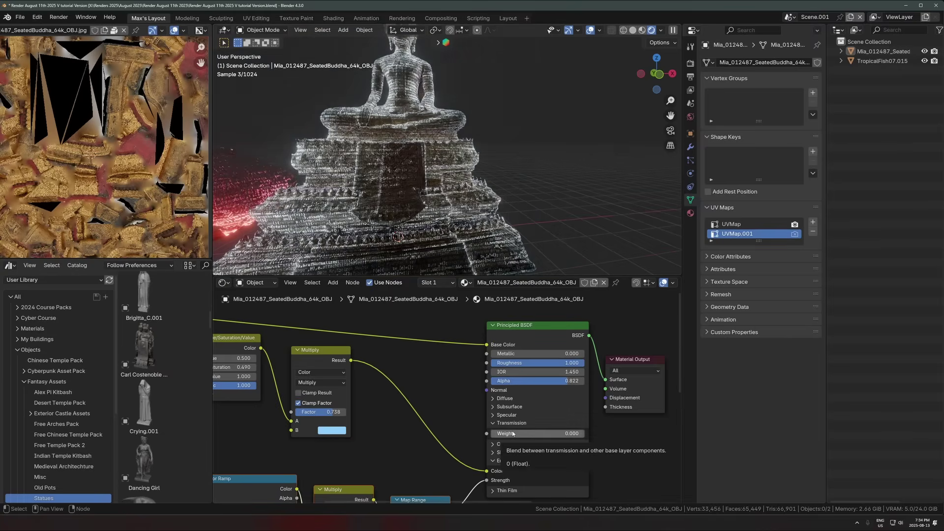
{"action": "left_click_drag", "start_coordinate": [513, 434], "coordinate": [545, 434]}
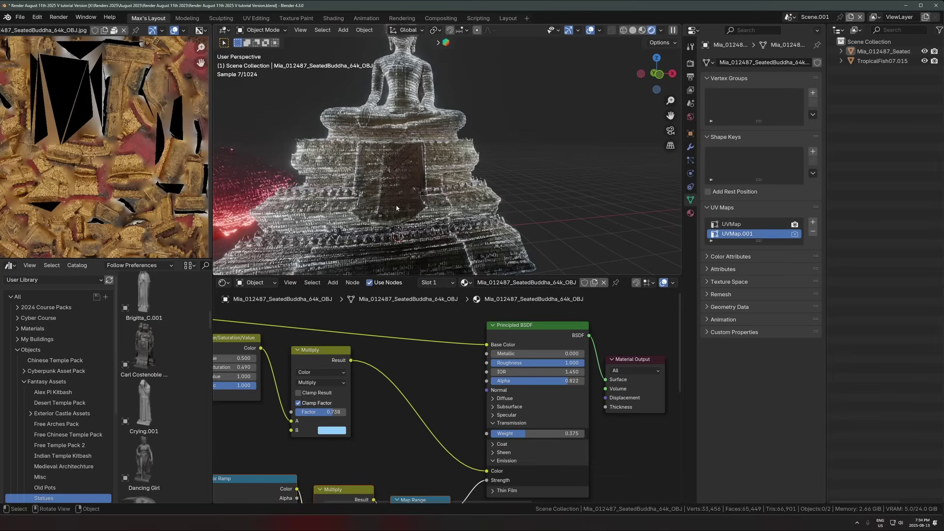
{"action": "left_click_drag", "start_coordinate": [541, 434], "coordinate": [515, 434]}
Raise the Map Range node's To Max to 239.3 to strengthen the statue's emission.
{"action": "scroll", "coordinate": [528, 185], "scroll_direction": "down", "scroll_amount": 4}
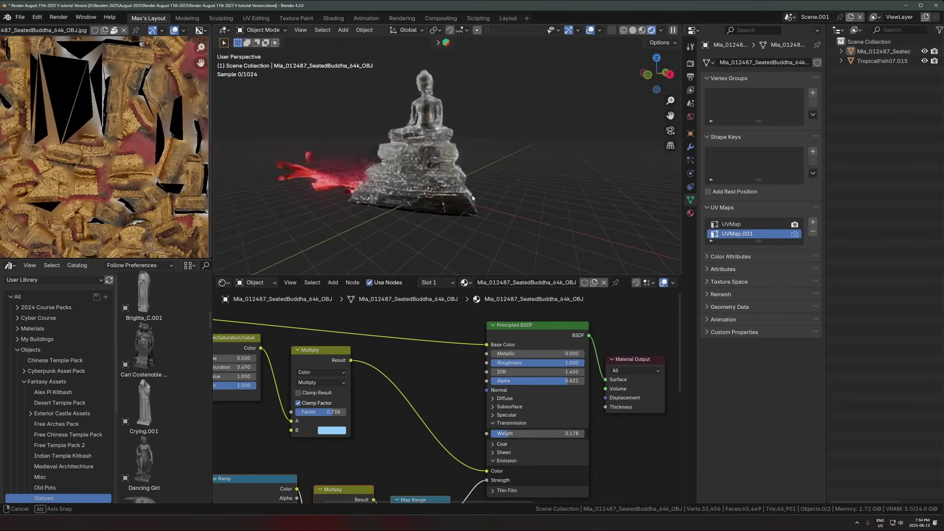
{"action": "middle_click_drag", "start_coordinate": [472, 196], "coordinate": [452, 268]}
{"action": "middle_click_drag", "start_coordinate": [466, 310], "coordinate": [586, 219]}
{"action": "middle_click_drag", "start_coordinate": [521, 418], "coordinate": [524, 384]}
{"action": "left_click_drag", "start_coordinate": [512, 450], "coordinate": [591, 451]}
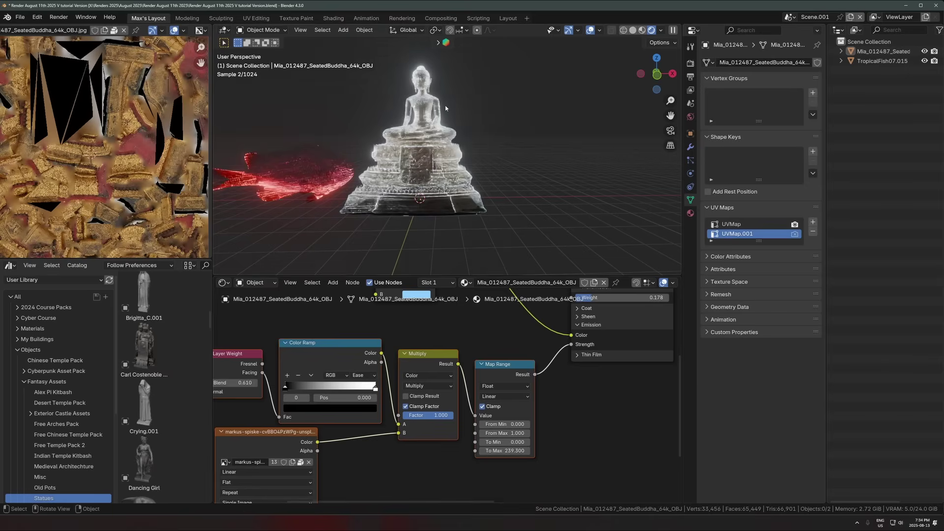
Switch the node editor to the Compositor, show the Render properties, and review the Glare node's type, keeping Bloom.
{"action": "left_click", "coordinate": [223, 283]}
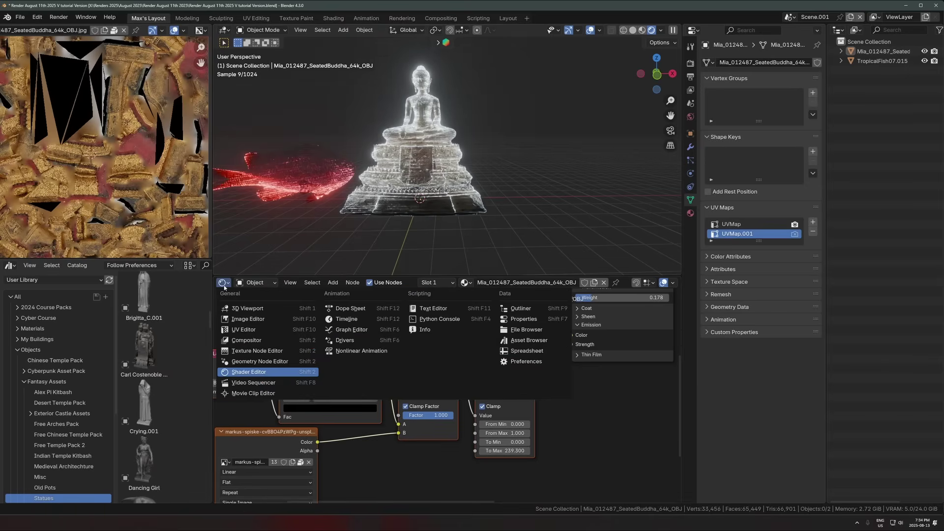
{"action": "left_click", "coordinate": [244, 340]}
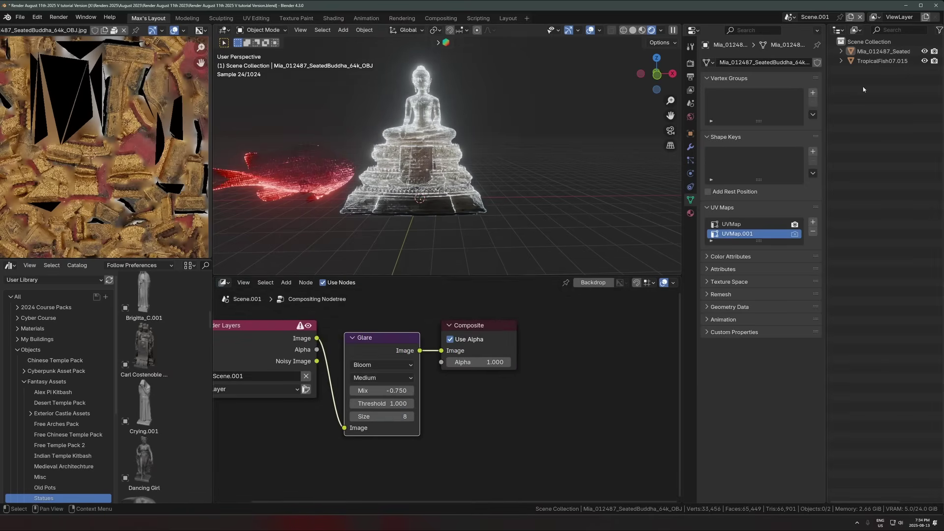
{"action": "left_click", "coordinate": [691, 63]}
{"action": "middle_click_drag", "start_coordinate": [380, 323], "coordinate": [417, 315]}
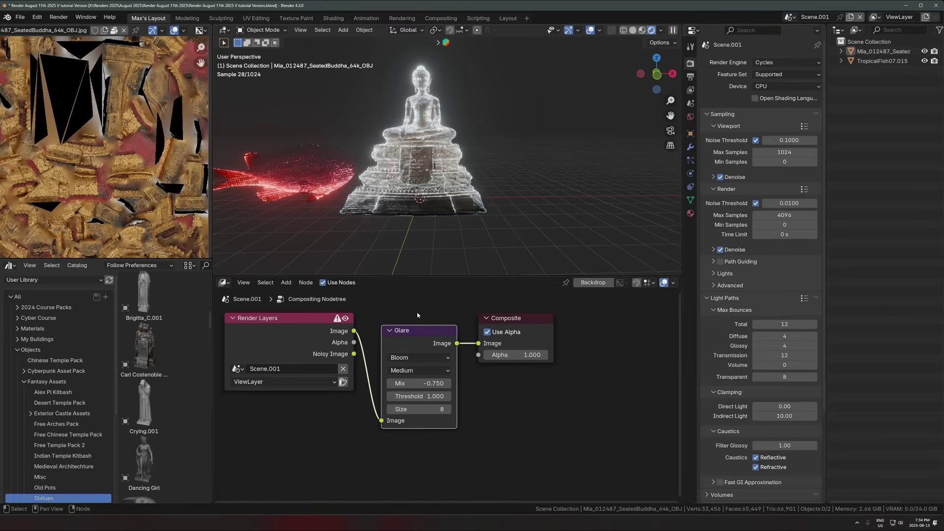
{"action": "left_click", "coordinate": [417, 358]}
{"action": "left_click", "coordinate": [418, 363]}
{"action": "scroll", "coordinate": [464, 407], "scroll_direction": "down", "scroll_amount": 1}
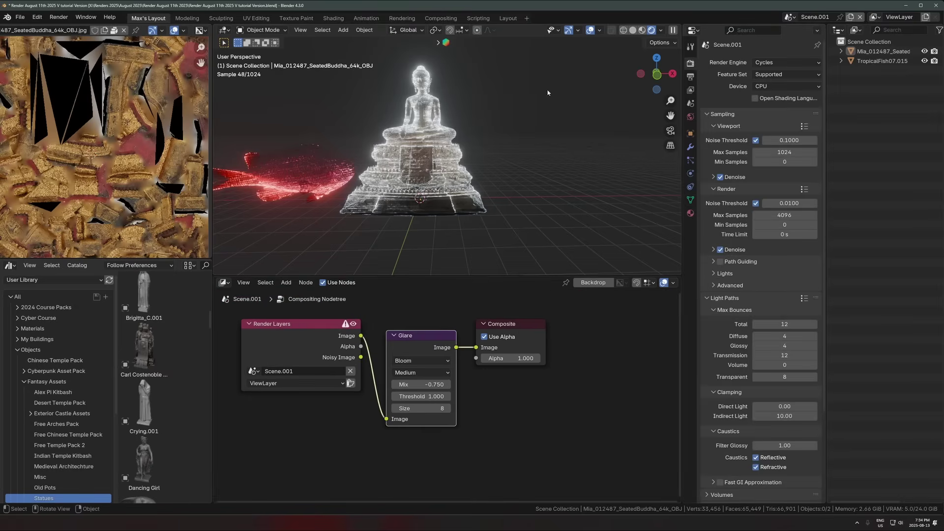
Set the viewport shading's Compositor option to Always, after trying Camera.
{"action": "left_click", "coordinate": [660, 30]}
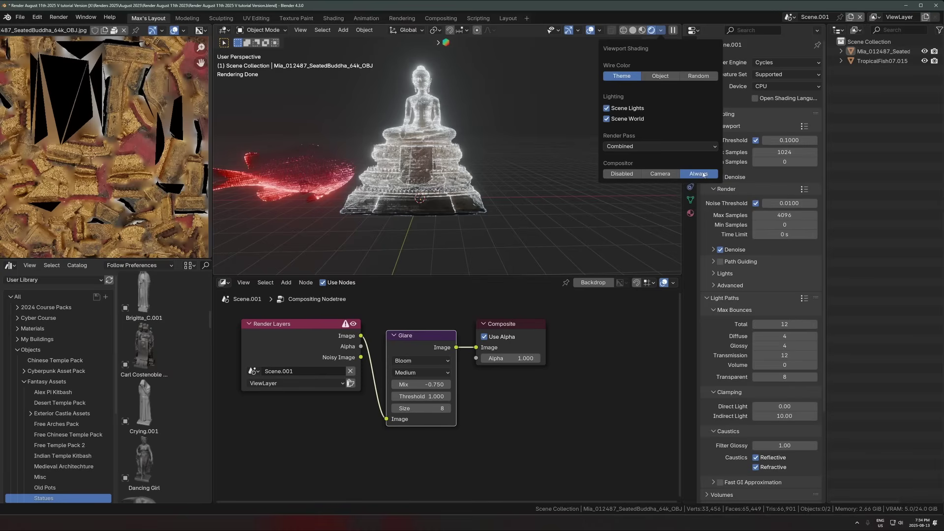
{"action": "left_click", "coordinate": [660, 175]}
{"action": "left_click", "coordinate": [698, 175]}
Mute and unmute the Glare node to compare the bloom, and review its Medium quality and Mix settings.
{"action": "key", "text": "m"}
{"action": "key", "text": "m"}
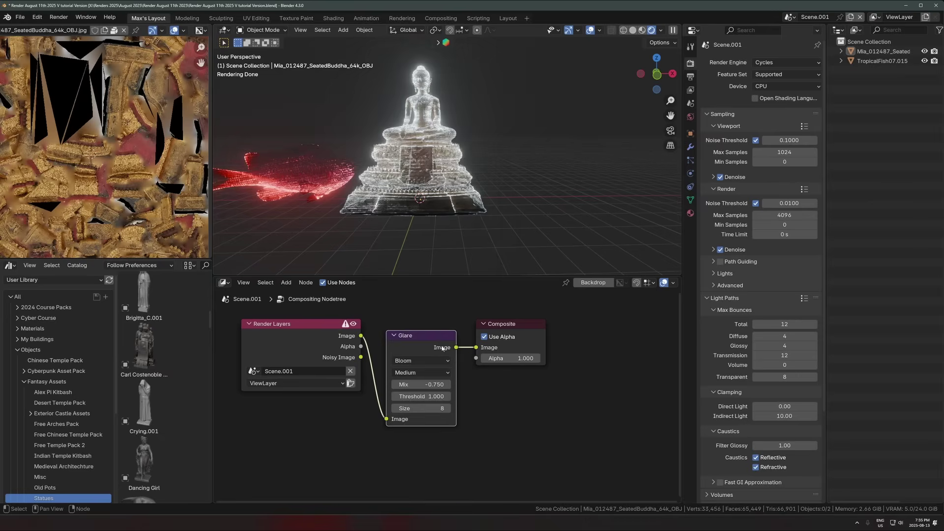
{"action": "scroll", "coordinate": [442, 348], "scroll_direction": "up", "scroll_amount": 1}
{"action": "left_click", "coordinate": [444, 369]}
{"action": "left_click", "coordinate": [444, 369]}
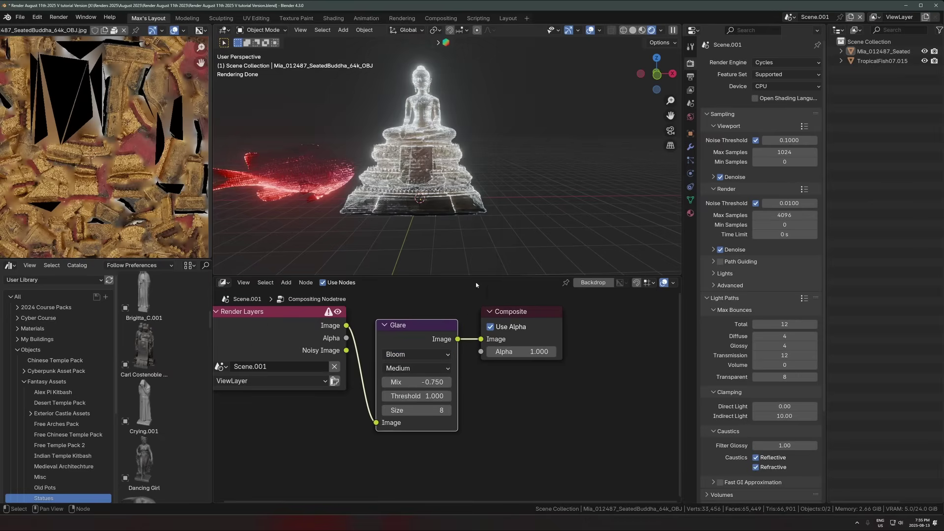
{"action": "mouse_move", "coordinate": [417, 382]}
{"action": "left_mouse_down"}
{"action": "mouse_move", "coordinate": [430, 382]}
{"action": "mouse_move", "coordinate": [418, 382]}
{"action": "left_mouse_up"}
Return the node editor to the Shader Editor, select the tropical fish, and inspect its glowing code material in isolation.
{"action": "left_click", "coordinate": [224, 282]}
{"action": "left_click", "coordinate": [329, 196]}
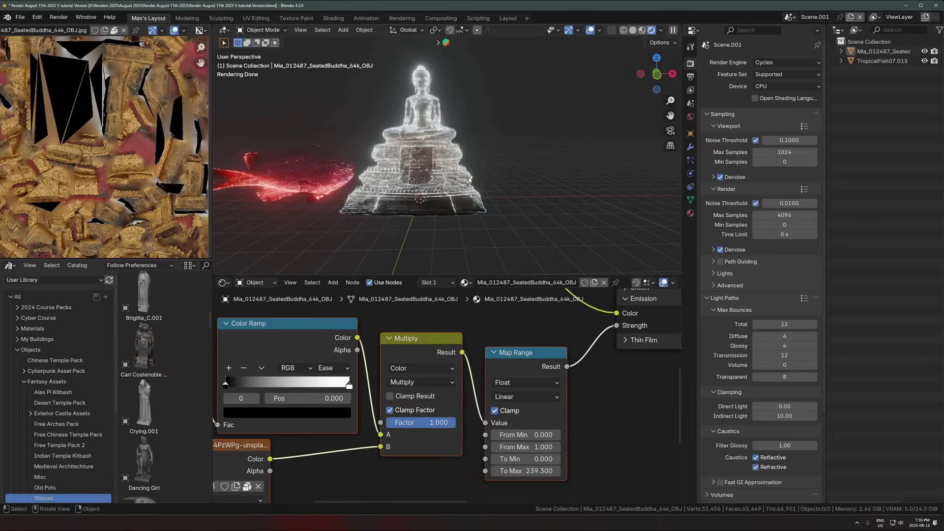
{"action": "left_click", "coordinate": [299, 174]}
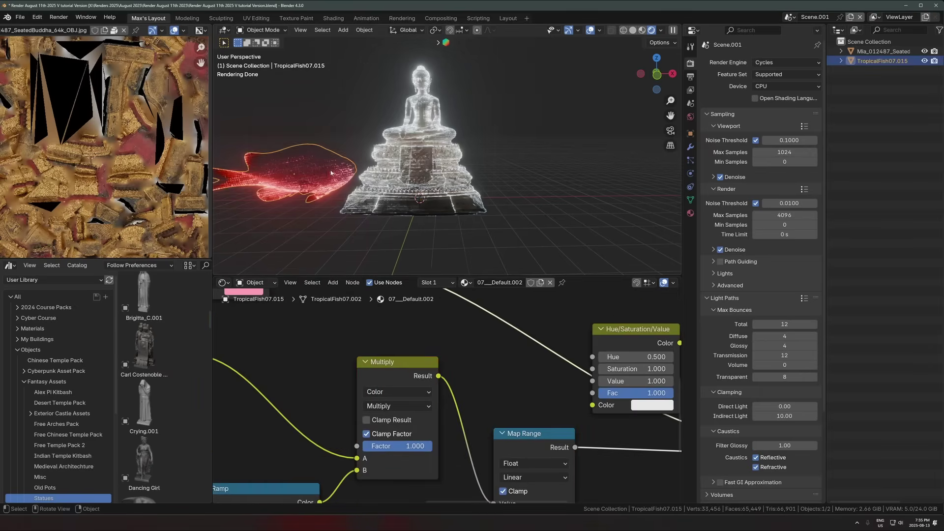
{"action": "key", "text": "KP_Divide"}
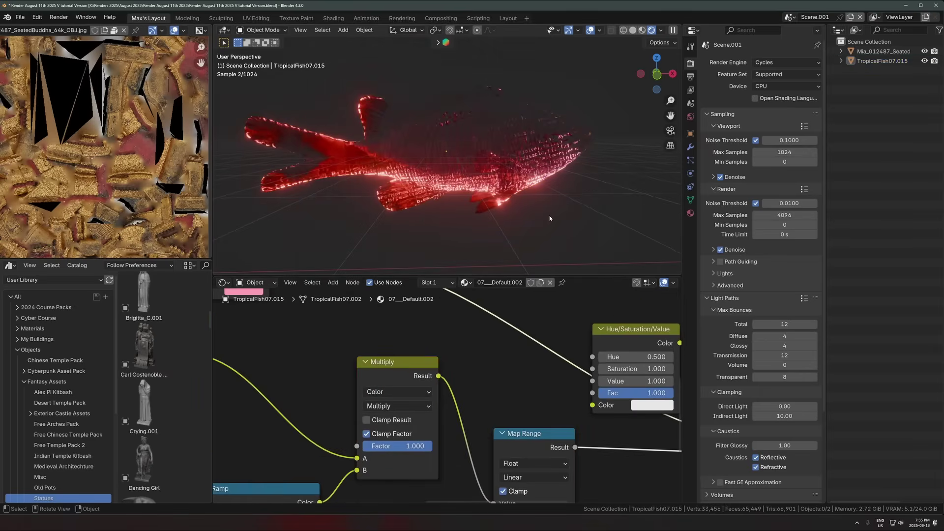
{"action": "middle_click_drag", "start_coordinate": [556, 212], "coordinate": [534, 203]}
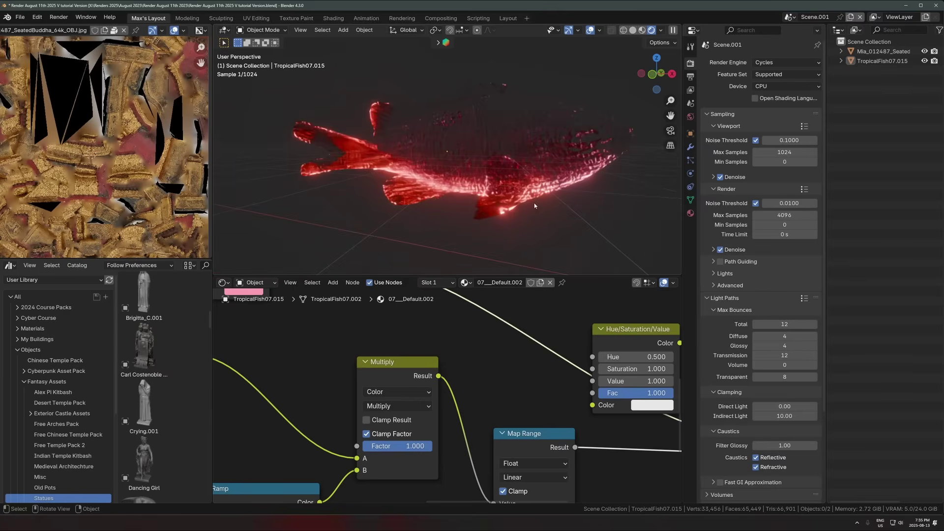
{"action": "middle_click_drag", "start_coordinate": [480, 213], "coordinate": [419, 185], "text": "ctrl"}
{"action": "middle_click_drag", "start_coordinate": [602, 185], "coordinate": [495, 174], "text": "shift"}
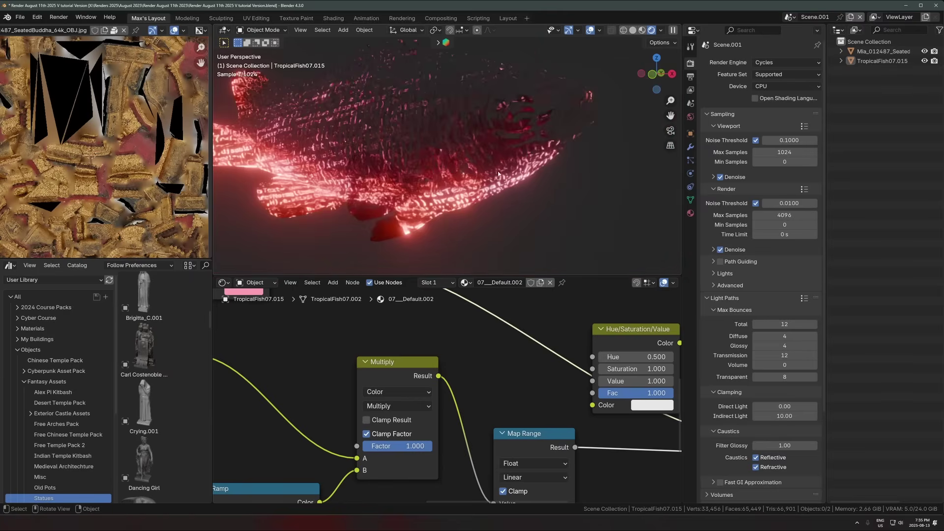
{"action": "scroll", "coordinate": [517, 243], "scroll_direction": "down", "scroll_amount": 5}
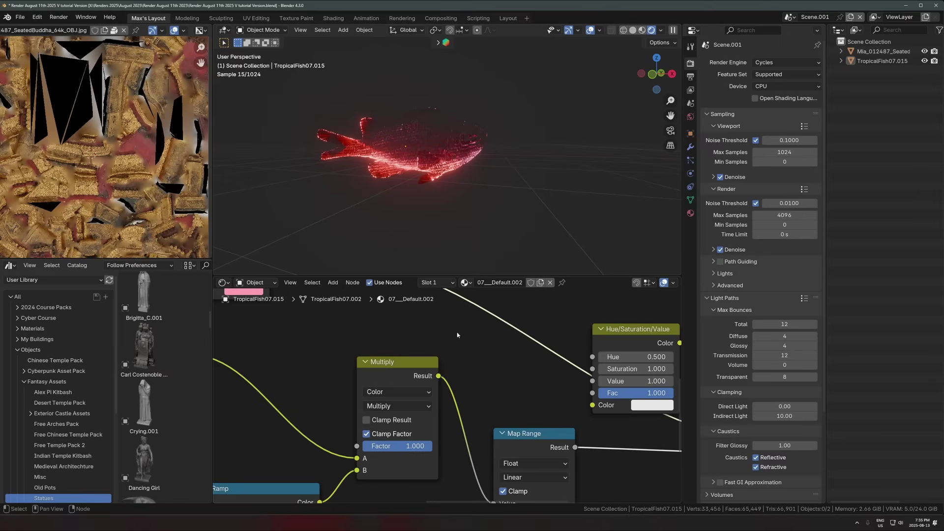
In the fish material, move the Color Ramp node that feeds Alpha closer to the Principled BSDF.
{"action": "scroll", "coordinate": [501, 346], "scroll_direction": "down", "scroll_amount": 2}
{"action": "scroll", "coordinate": [439, 362], "scroll_direction": "down", "scroll_amount": 3}
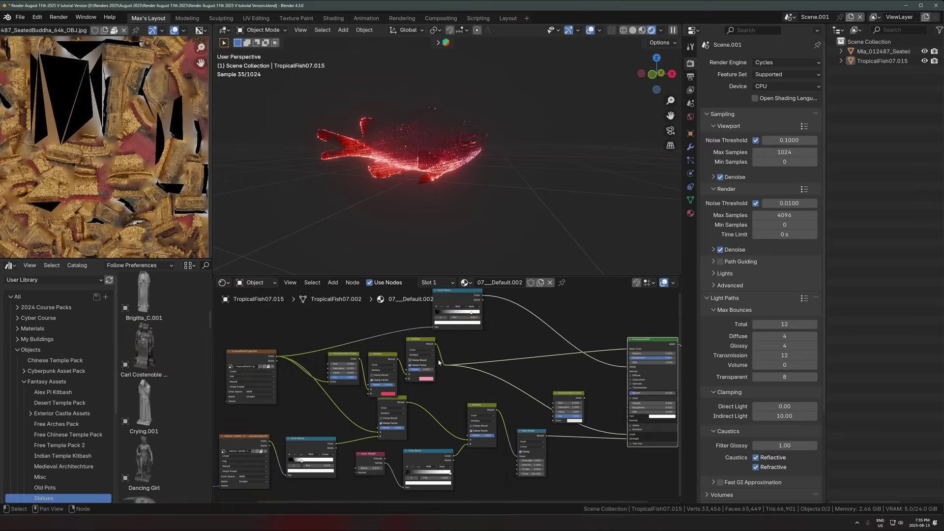
{"action": "left_click", "coordinate": [261, 359]}
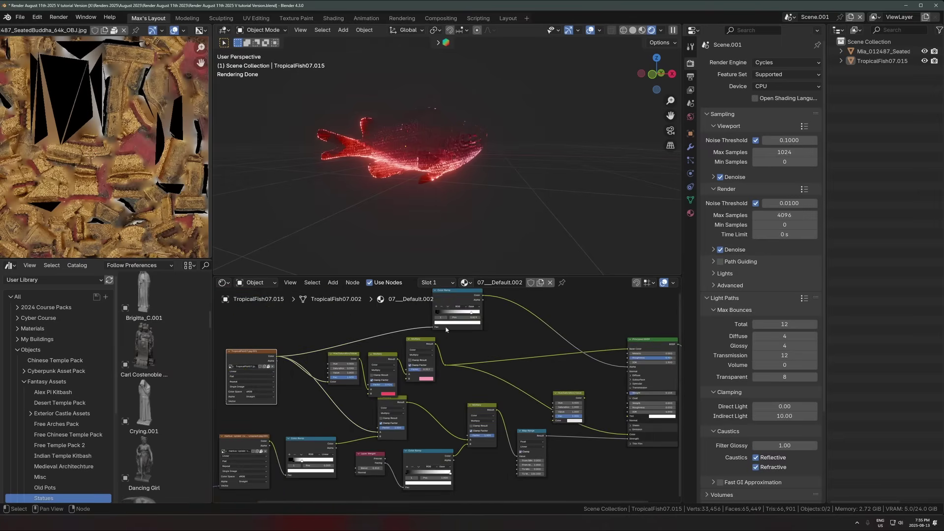
{"action": "left_click_drag", "start_coordinate": [469, 311], "coordinate": [501, 331]}
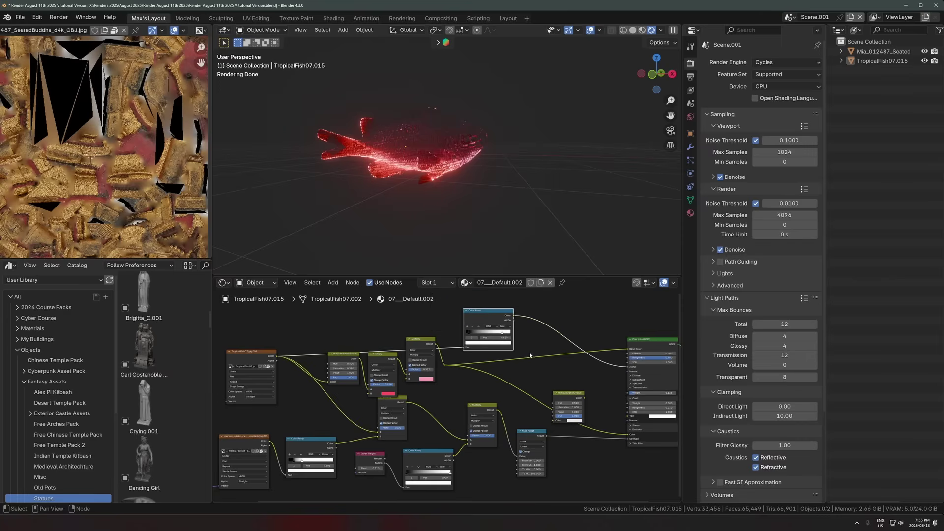
Preview the fish's image texture and its Alpha Color Ramp on the model, and restore the Principled BSDF output.
{"action": "scroll", "coordinate": [470, 142], "scroll_direction": "up", "scroll_amount": 3}
{"action": "left_click", "coordinate": [256, 361], "text": "ctrl+shift"}
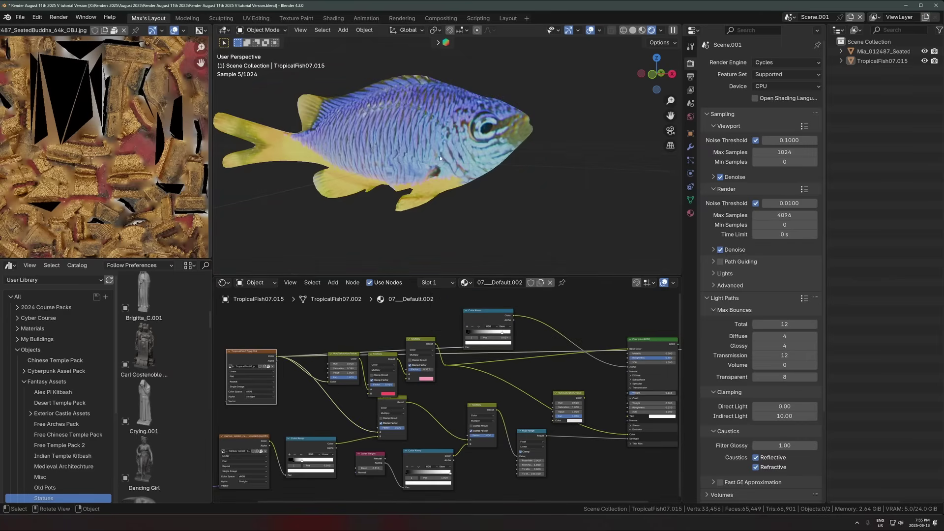
{"action": "middle_click_drag", "start_coordinate": [489, 325], "coordinate": [375, 311]}
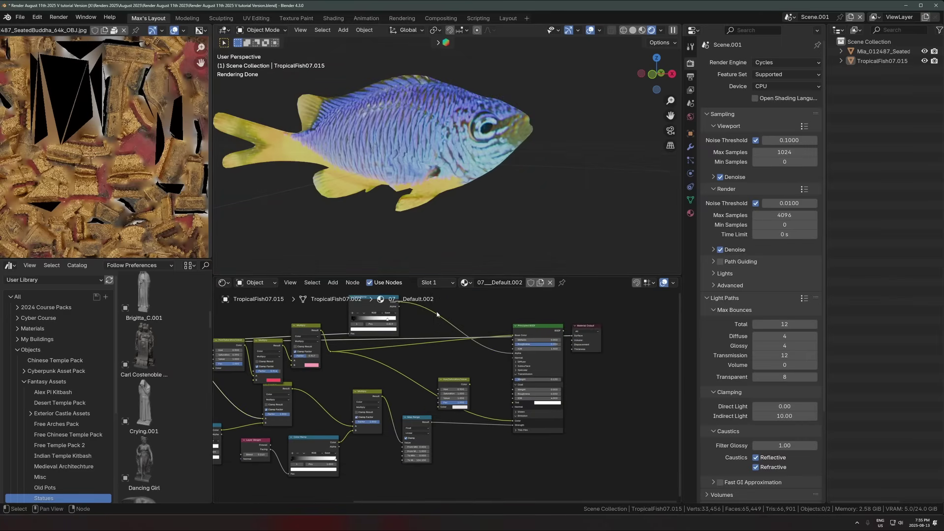
{"action": "left_click", "coordinate": [376, 311], "text": "ctrl+shift"}
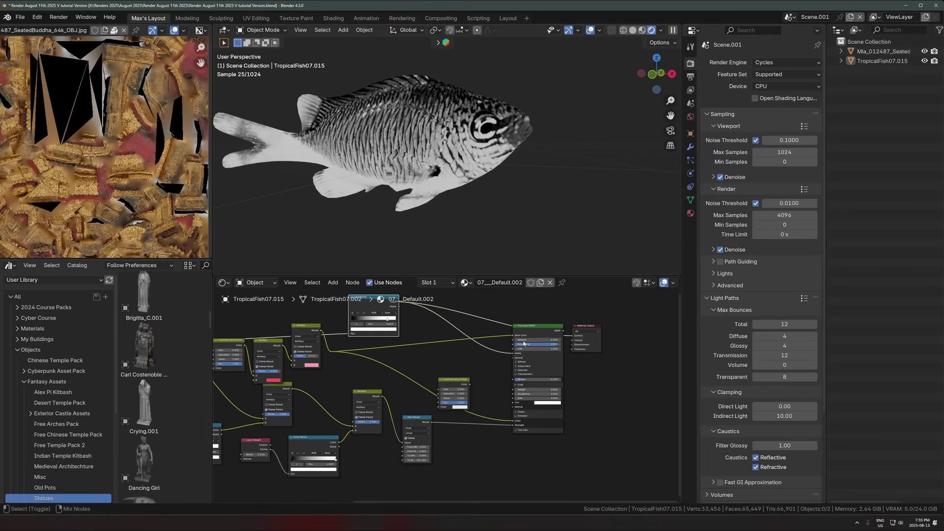
{"action": "scroll", "coordinate": [465, 335], "scroll_direction": "up", "scroll_amount": 3}
{"action": "left_click", "coordinate": [467, 336], "text": "ctrl+shift"}
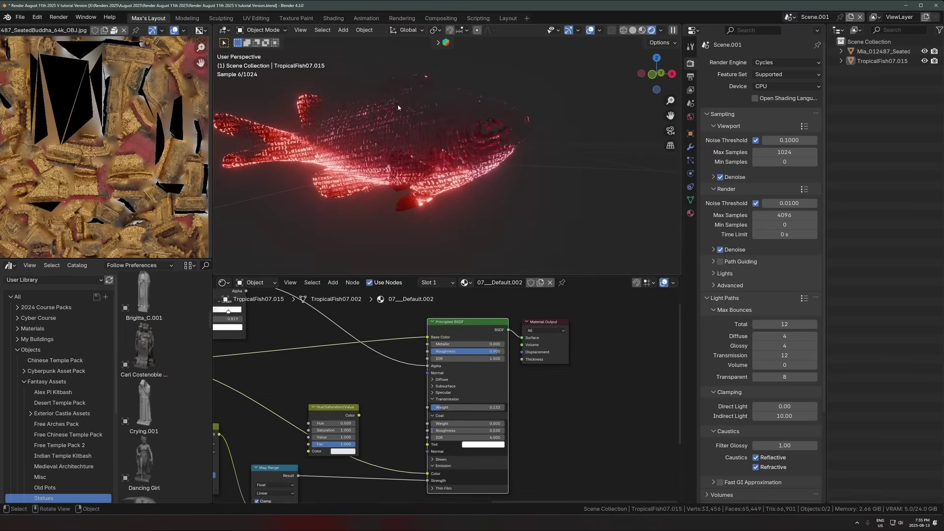
Select the seated Buddha statue, frame it in the viewport, and bring its whole shader node tree into view.
{"action": "middle_click_drag", "start_coordinate": [380, 395], "coordinate": [441, 385]}
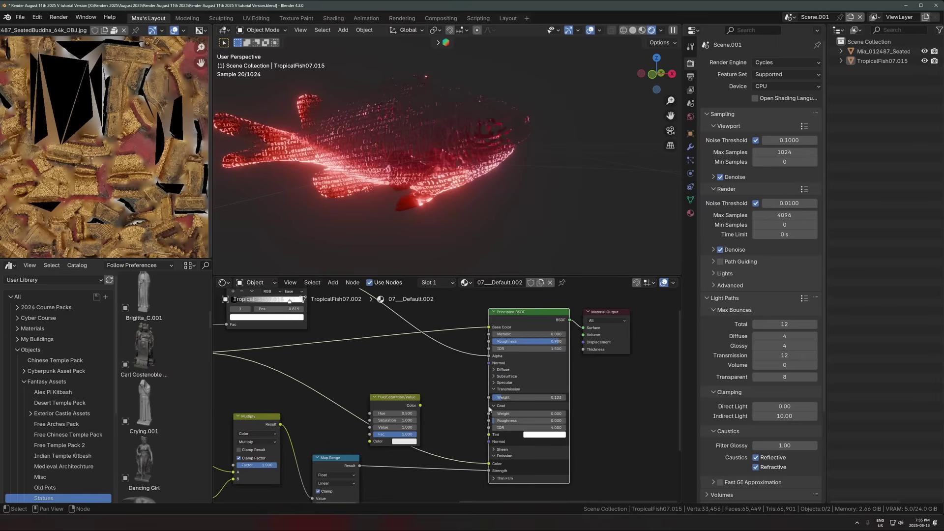
{"action": "scroll", "coordinate": [468, 181], "scroll_direction": "down", "scroll_amount": 7}
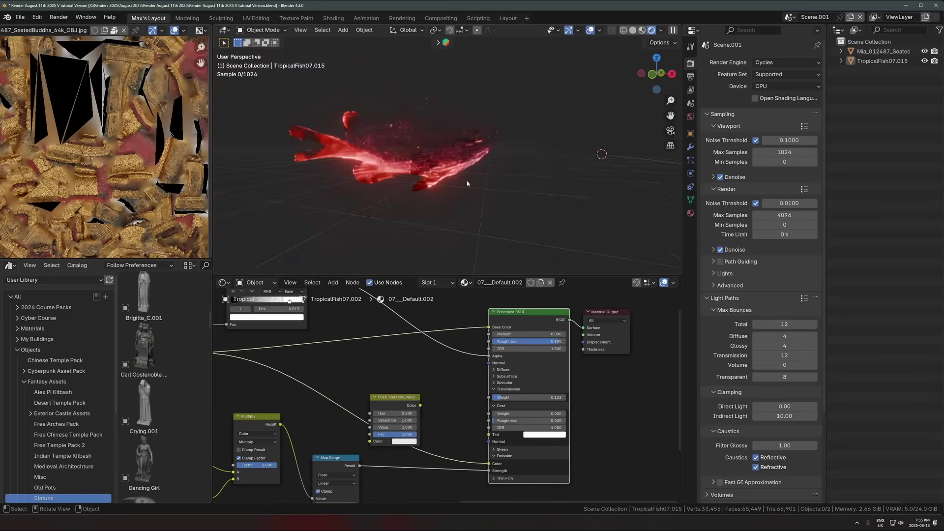
{"action": "middle_click_drag", "start_coordinate": [465, 183], "coordinate": [316, 221]}
{"action": "left_click", "coordinate": [271, 226]}
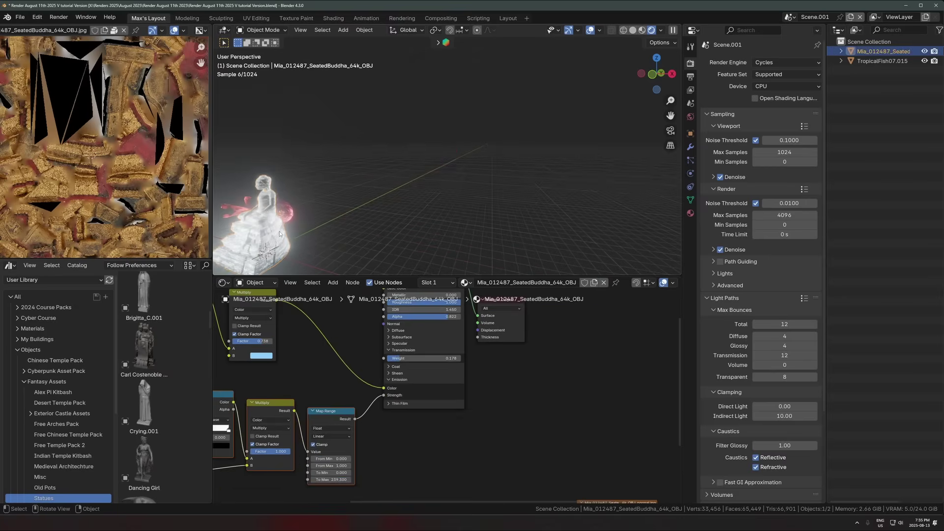
{"action": "key", "text": "KP_Decimal"}
{"action": "scroll", "coordinate": [453, 196], "scroll_direction": "up", "scroll_amount": 1}
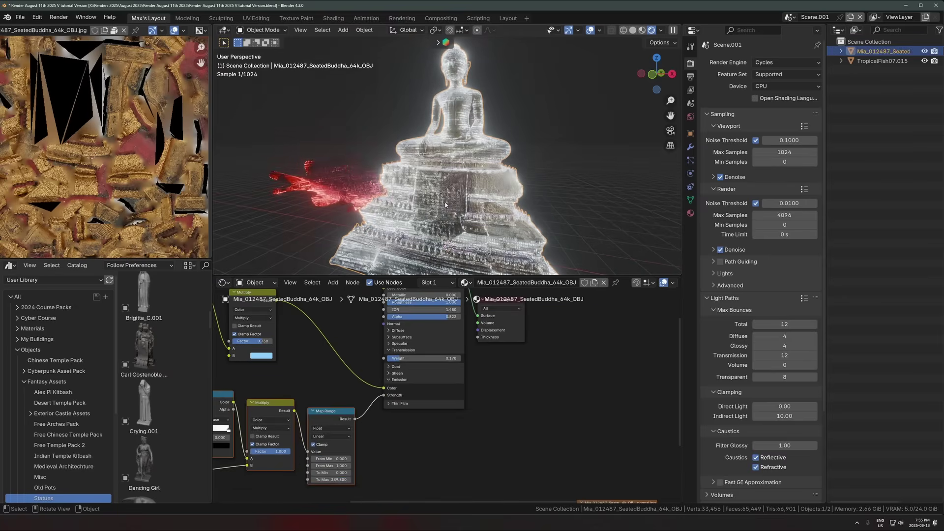
{"action": "scroll", "coordinate": [491, 354], "scroll_direction": "down", "scroll_amount": 3}
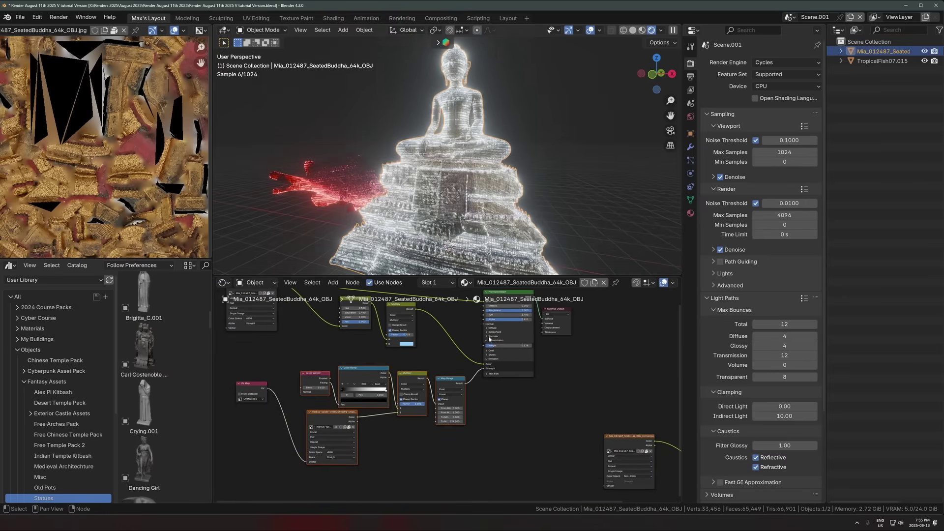